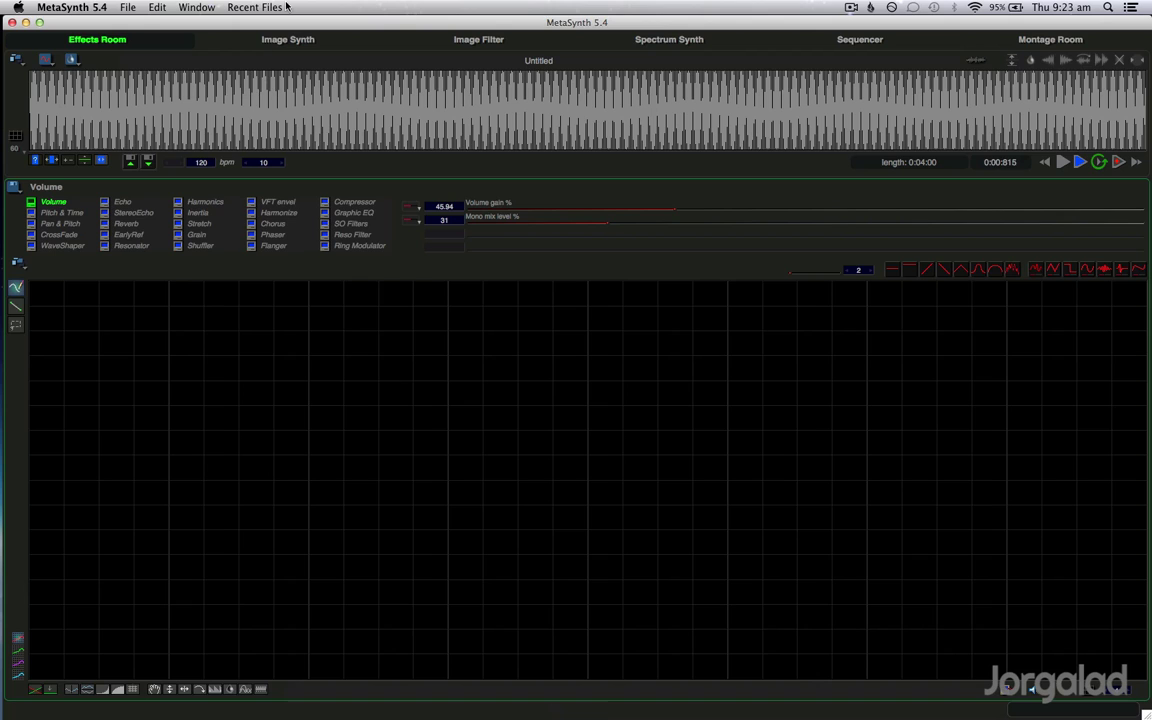
# Step: Look through the Image Synth, Image Filter, Spectrum Synth, Sequencer and Montage Room, ending back in the Effects Room
pyautogui.click(287, 39)
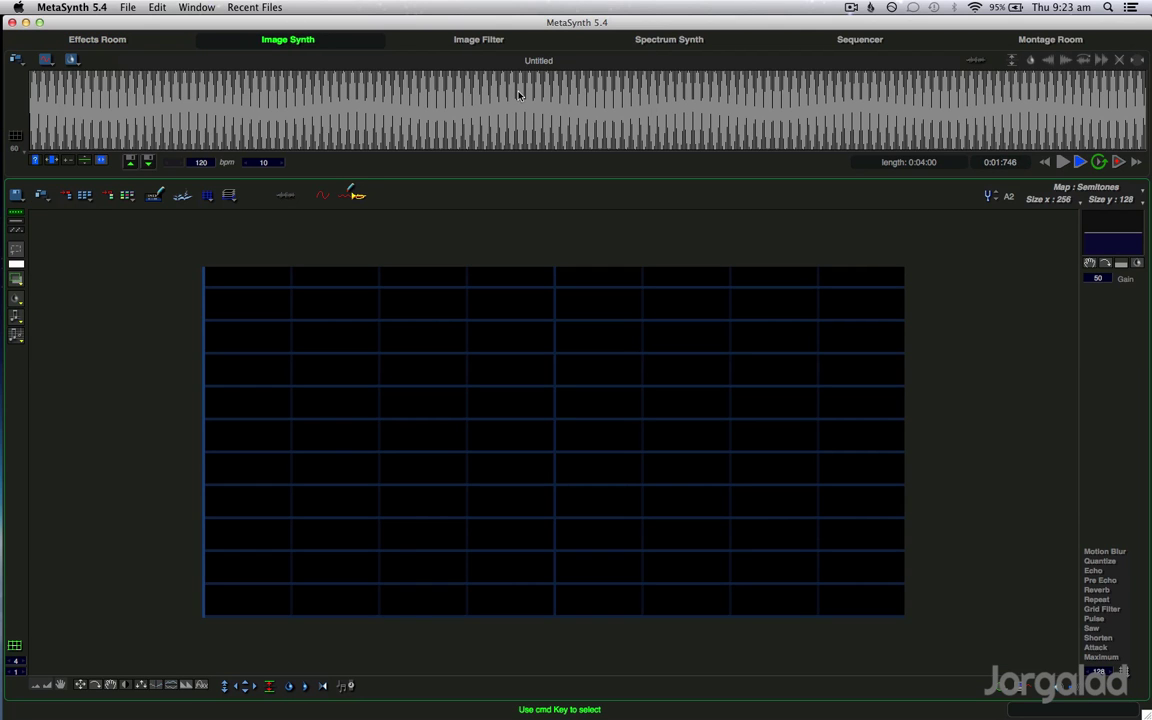
pyautogui.click(466, 38)
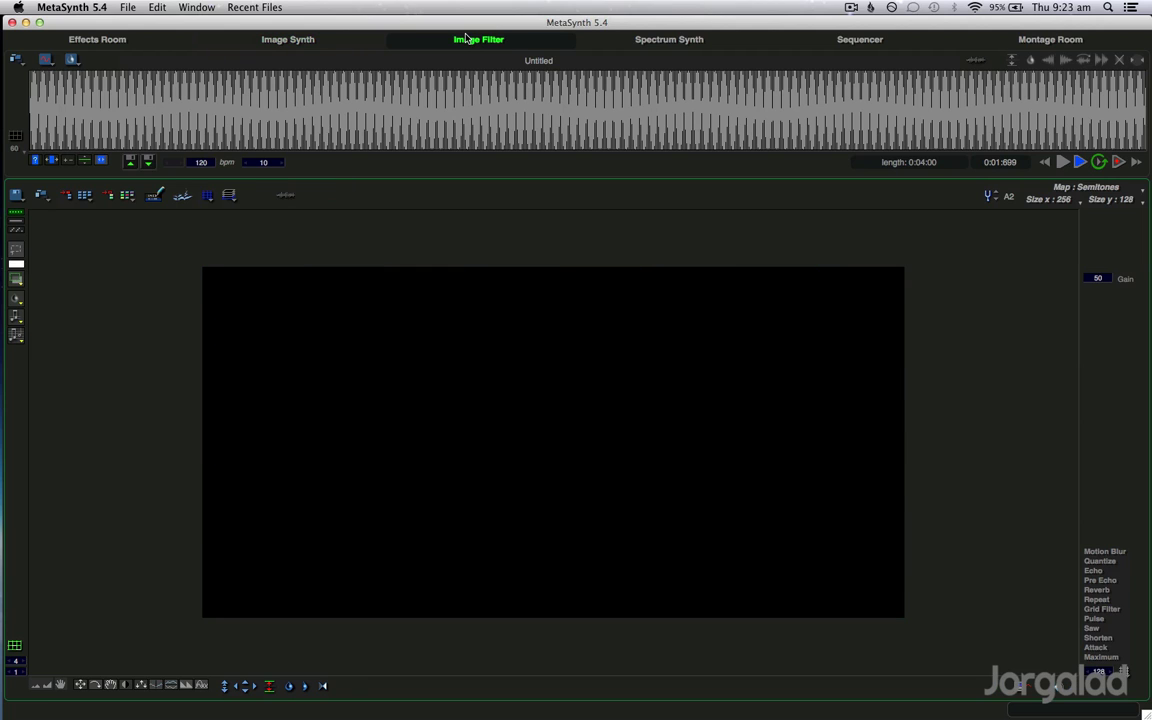
pyautogui.click(657, 42)
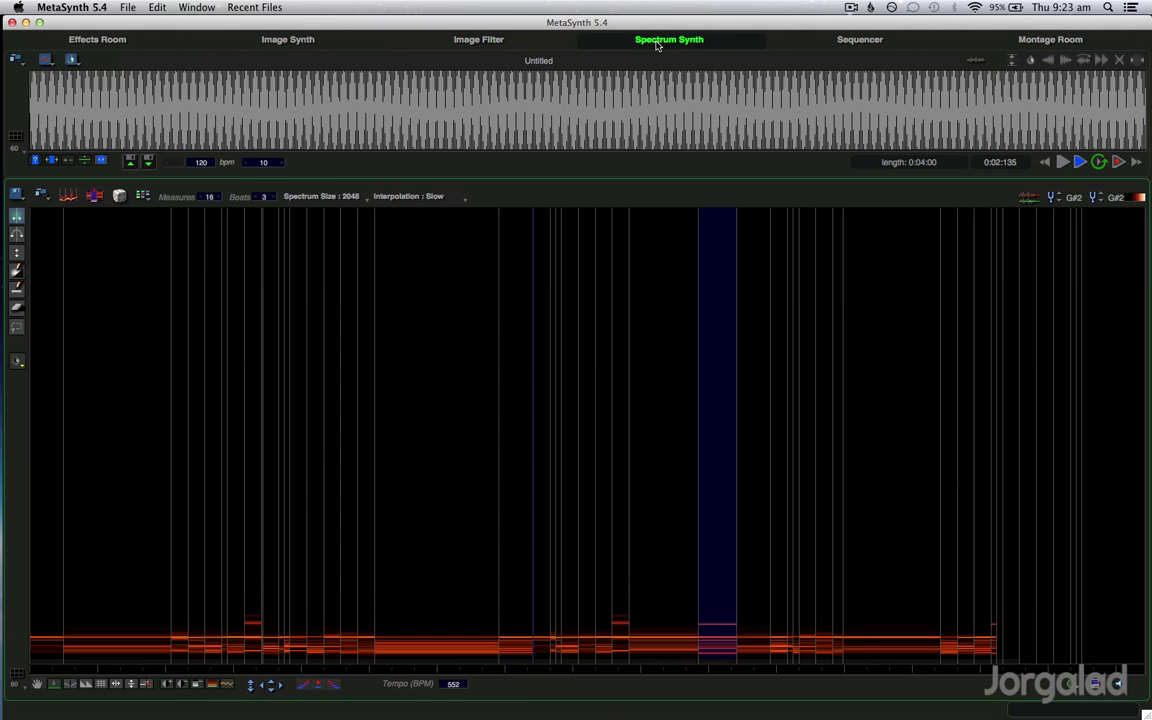
pyautogui.click(875, 42)
pyautogui.click(1045, 42)
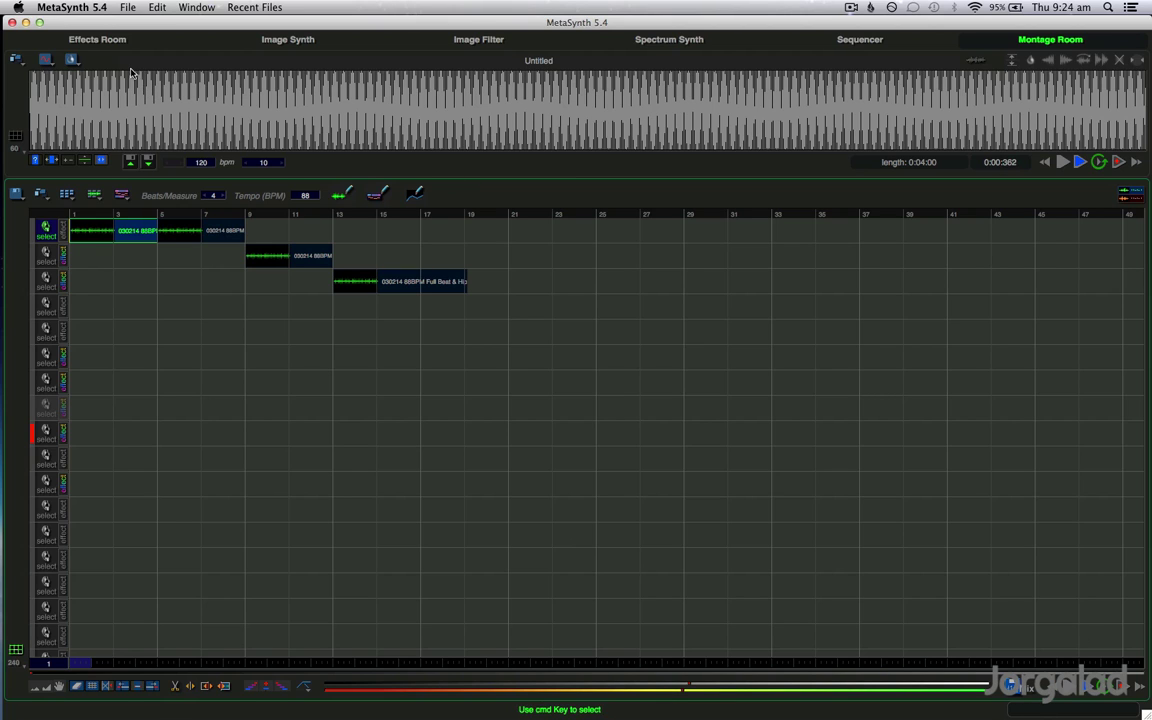
pyautogui.click(113, 42)
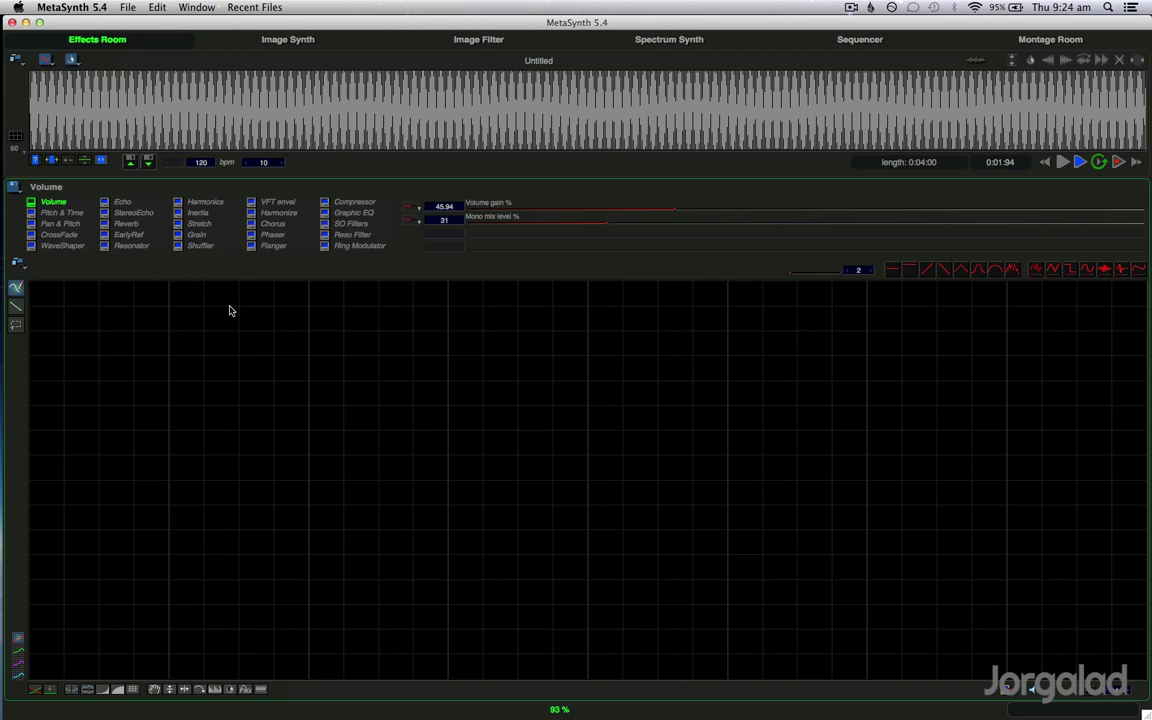
# Step: Open the sound file Jorgalad Nice PL Drumloop 86bpm.aif from Creative Files > Jorgalad Sounds > Loops > Drums > 86 BPM
pyautogui.click(135, 10)
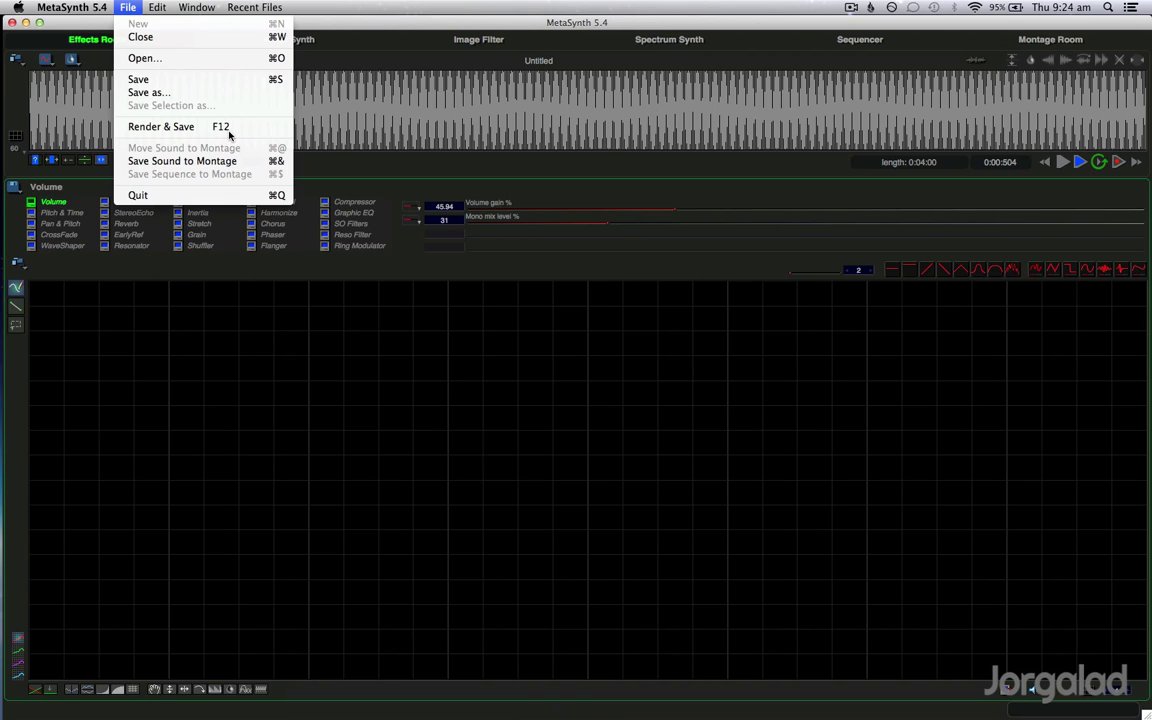
pyautogui.click(176, 60)
pyautogui.scroll(-5, 420, 292)
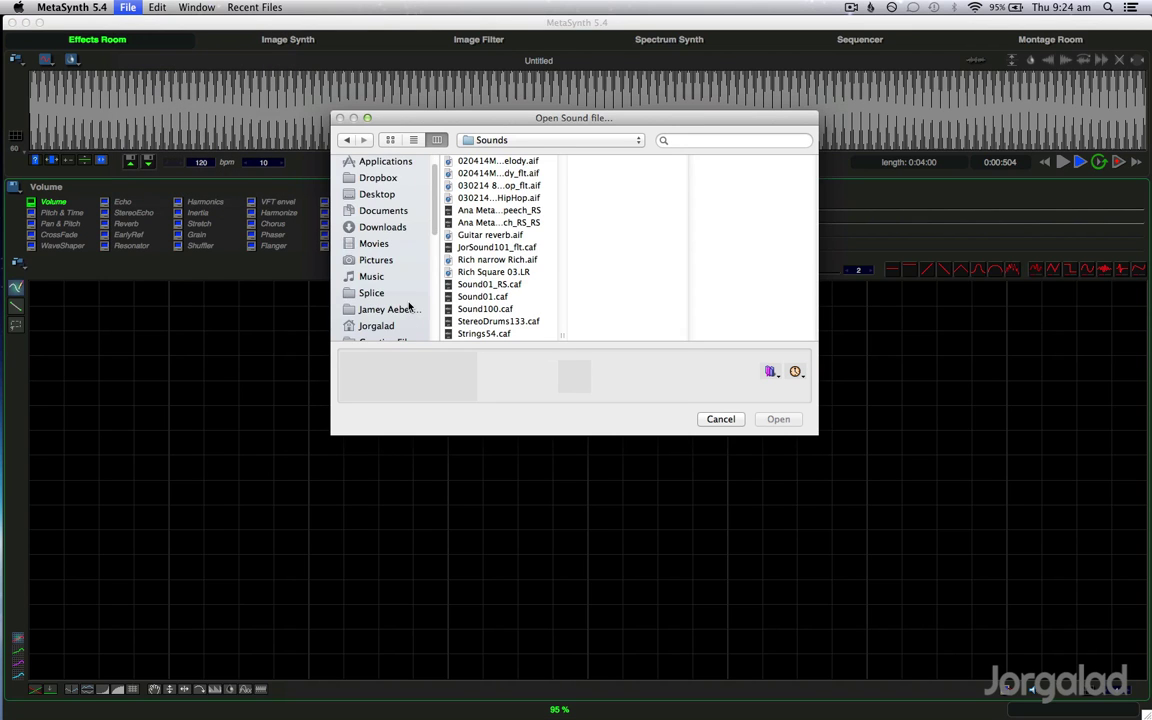
pyautogui.click(398, 259)
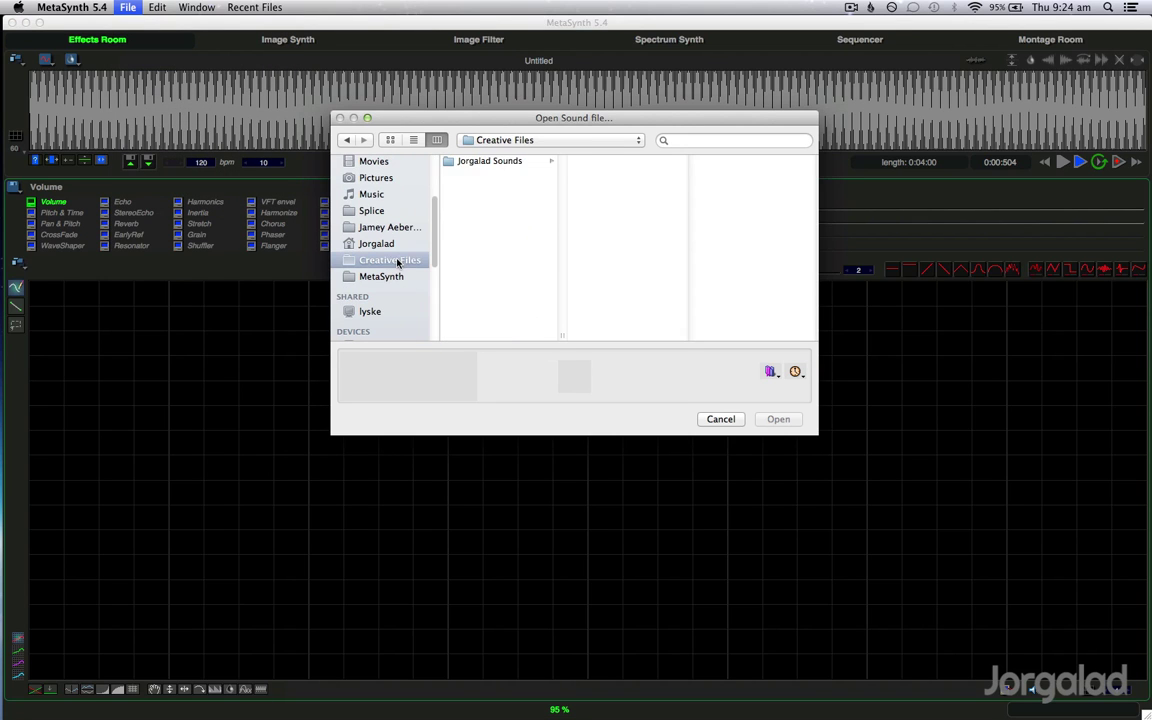
pyautogui.click(510, 174)
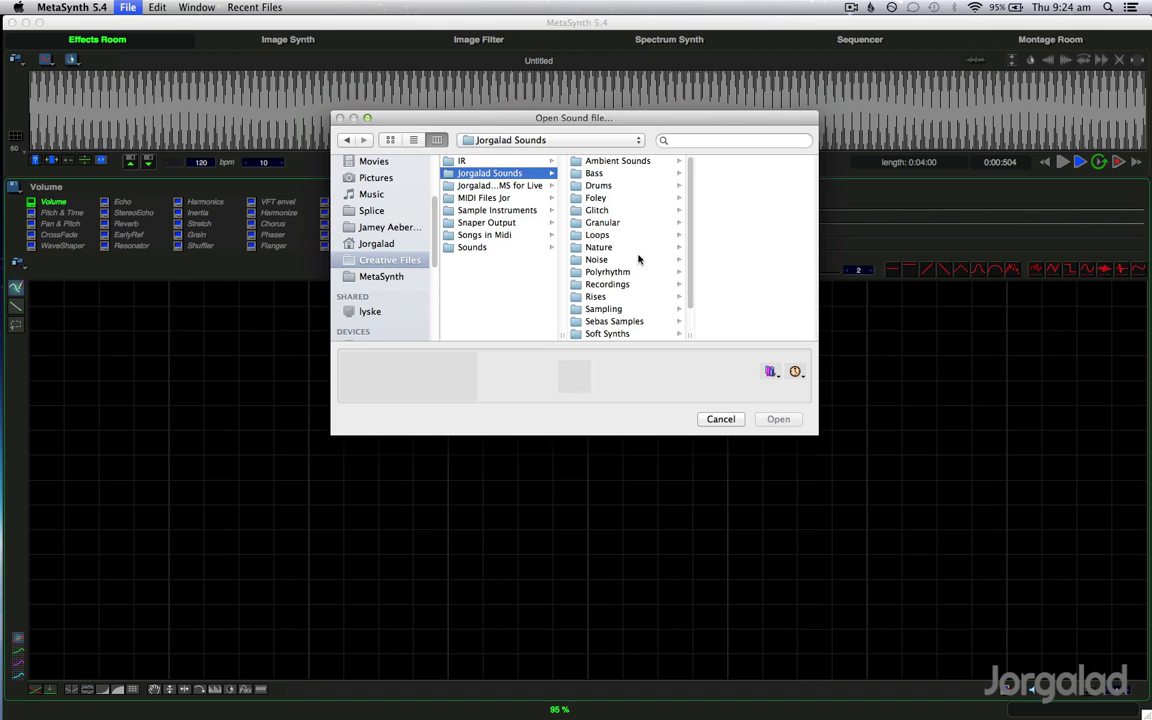
pyautogui.click(597, 235)
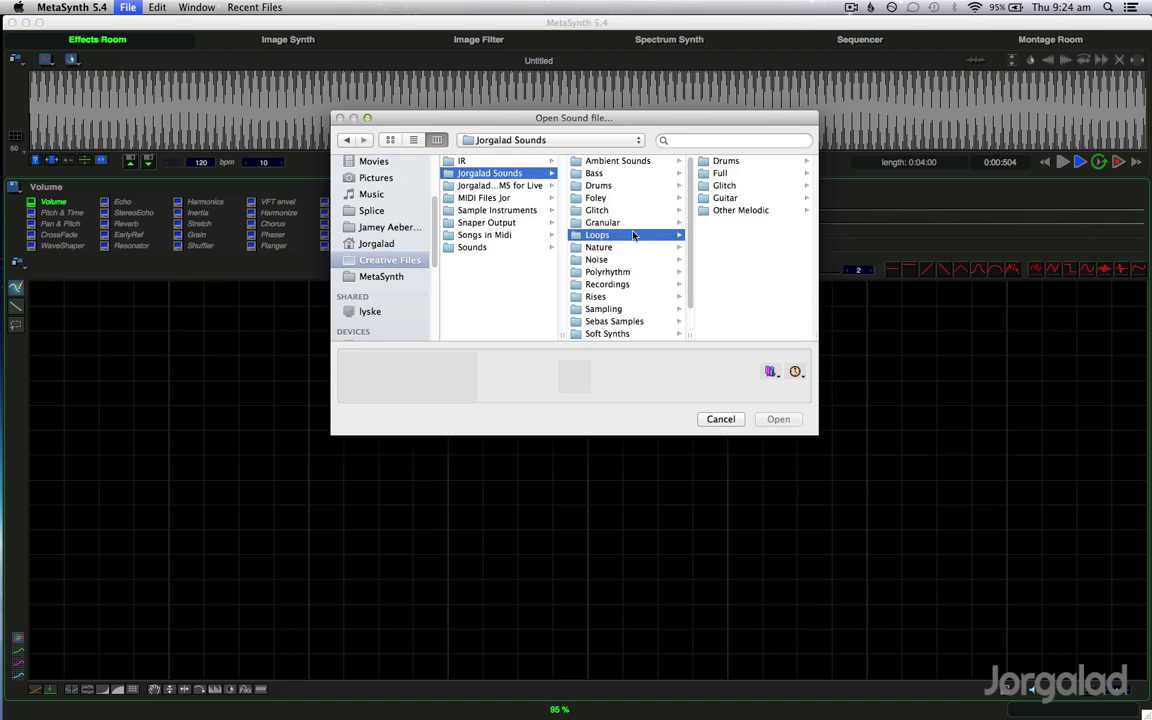
pyautogui.click(735, 163)
pyautogui.click(770, 185)
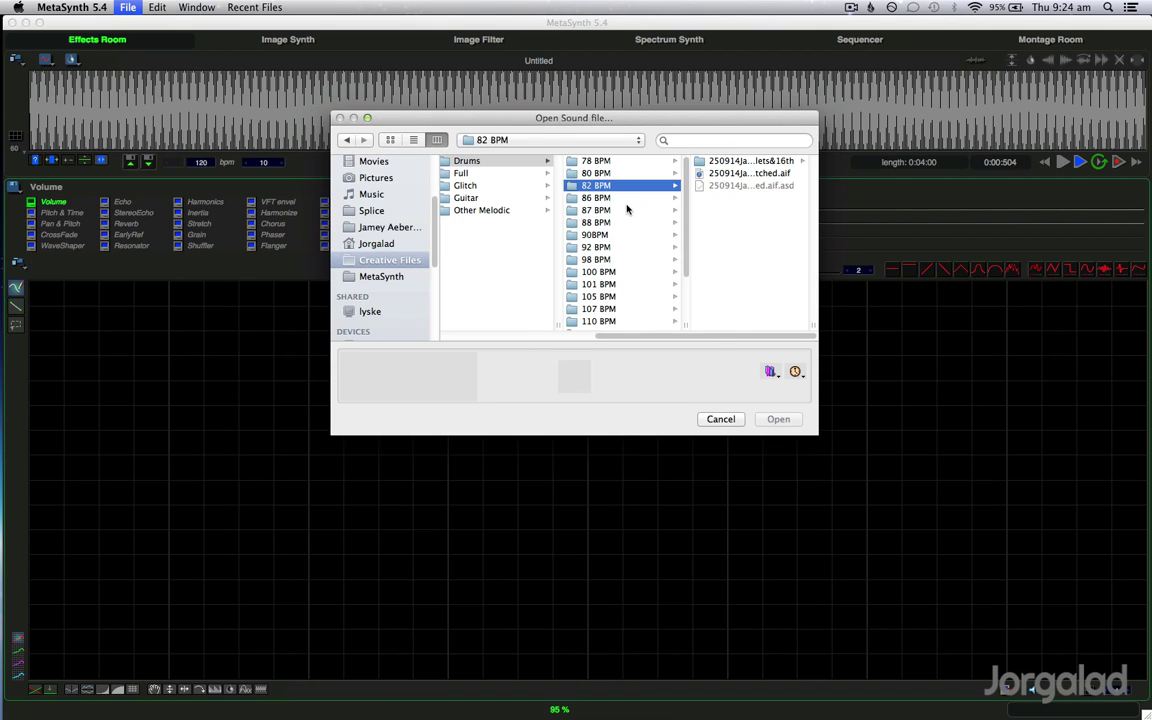
pyautogui.click(598, 198)
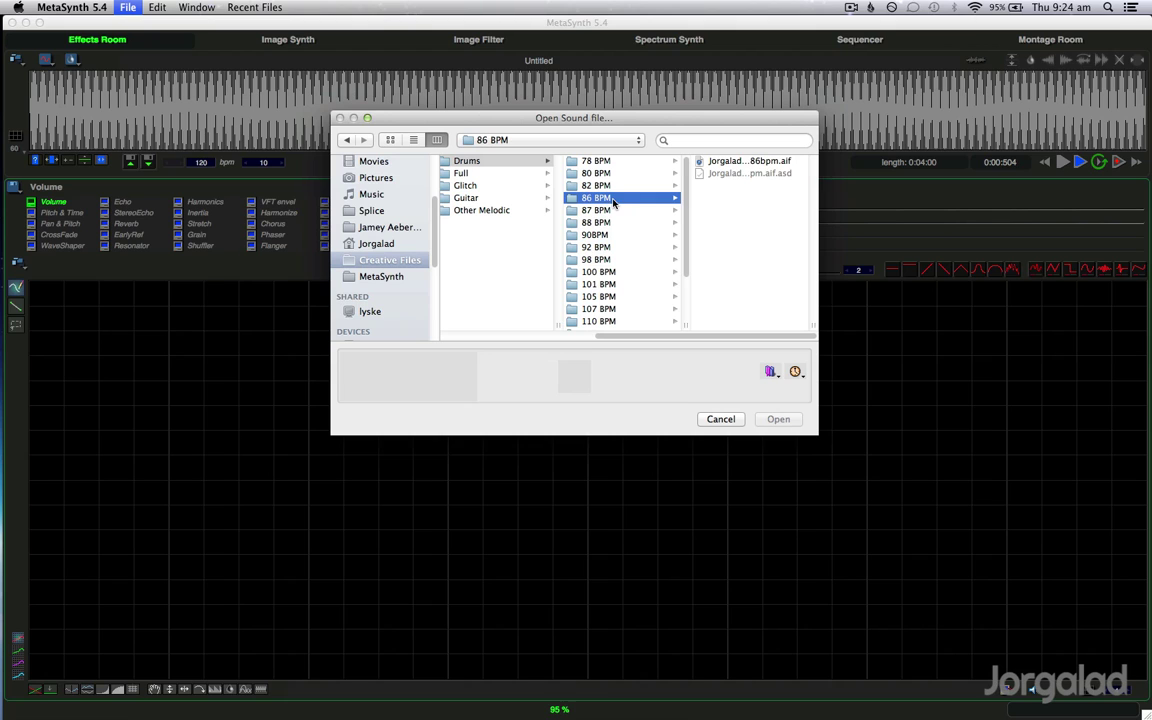
pyautogui.click(790, 162)
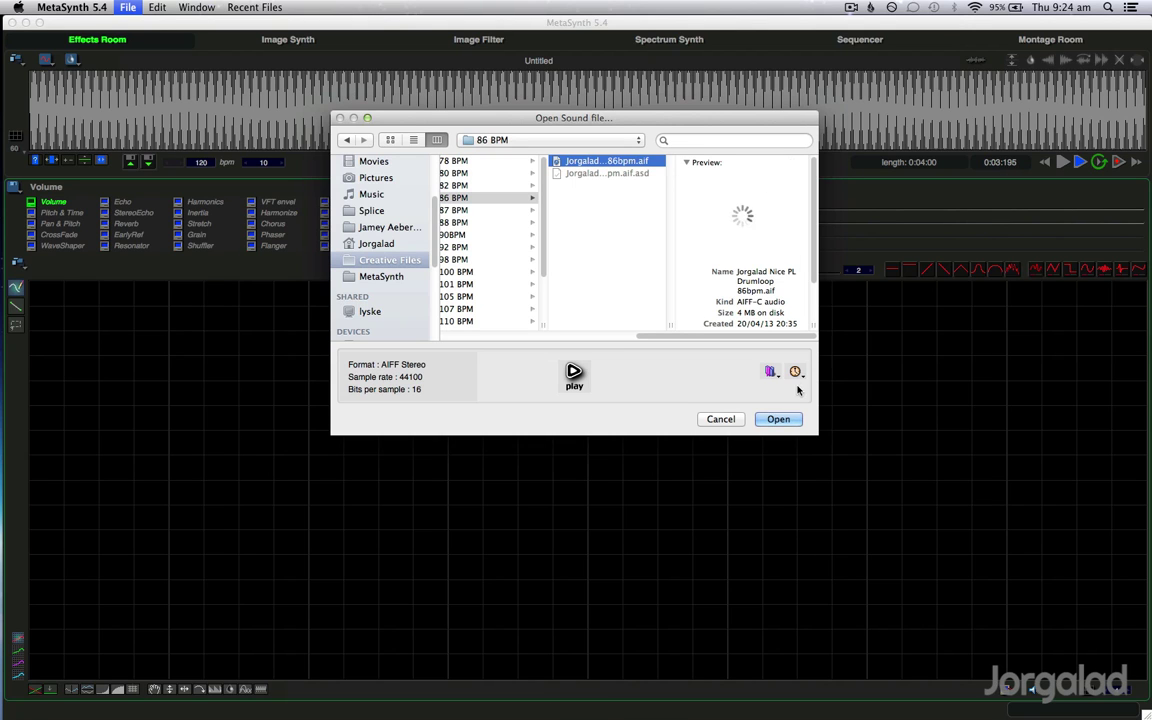
pyautogui.click(777, 419)
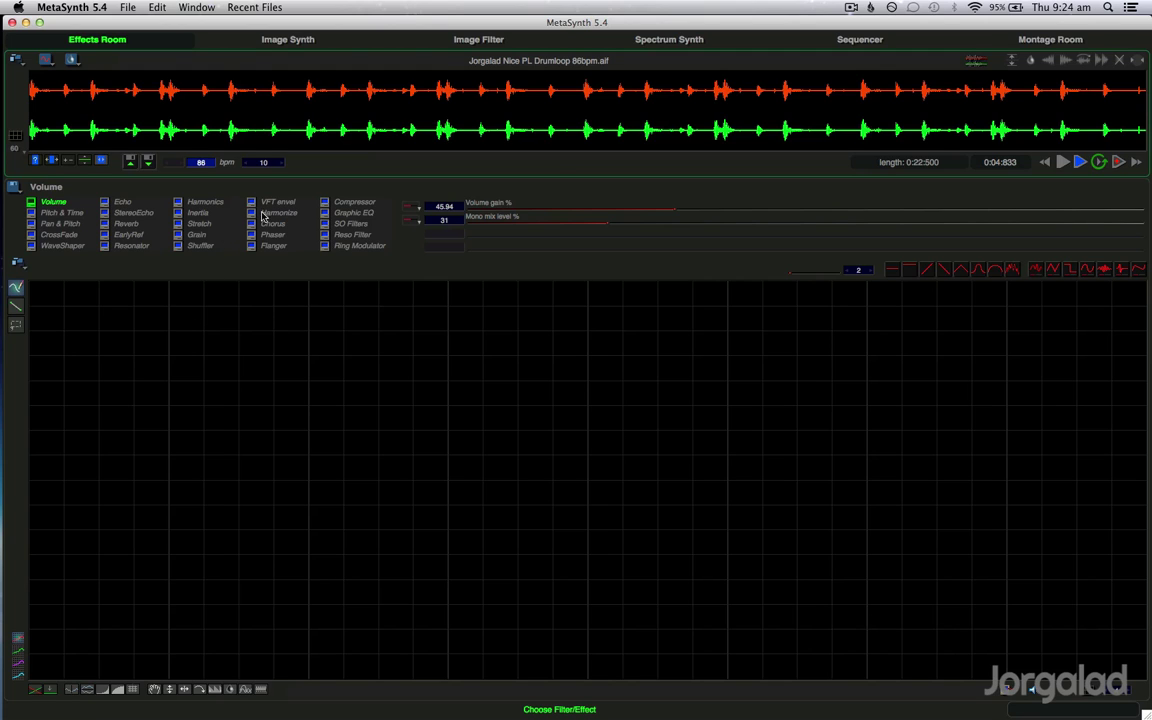
# Step: View the loaded drum loop in the Image Filter and Montage Room, ending back in the Effects Room
pyautogui.click(497, 38)
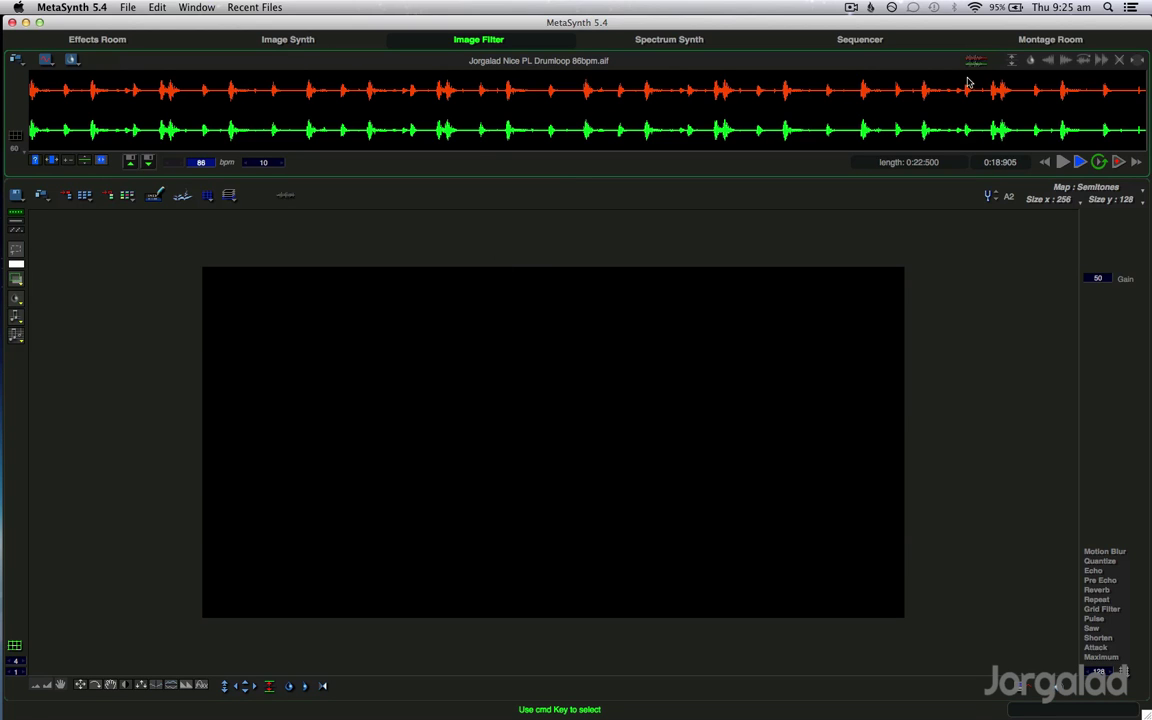
pyautogui.click(1050, 39)
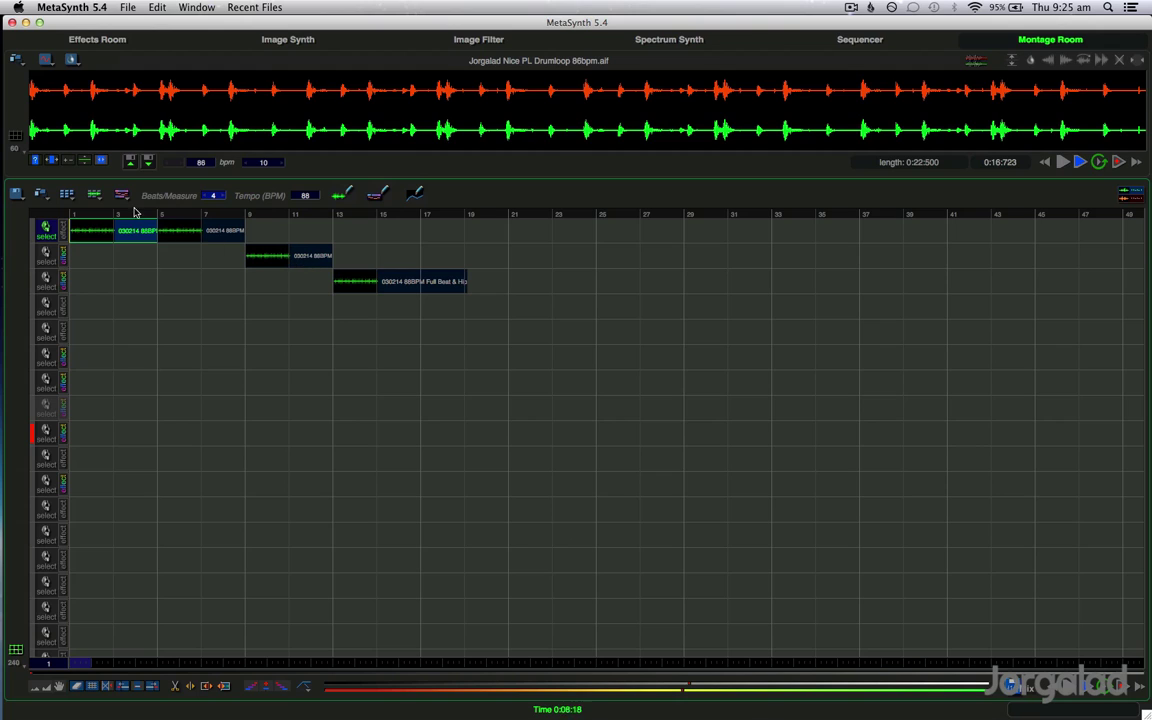
pyautogui.click(94, 194)
pyautogui.click(133, 41)
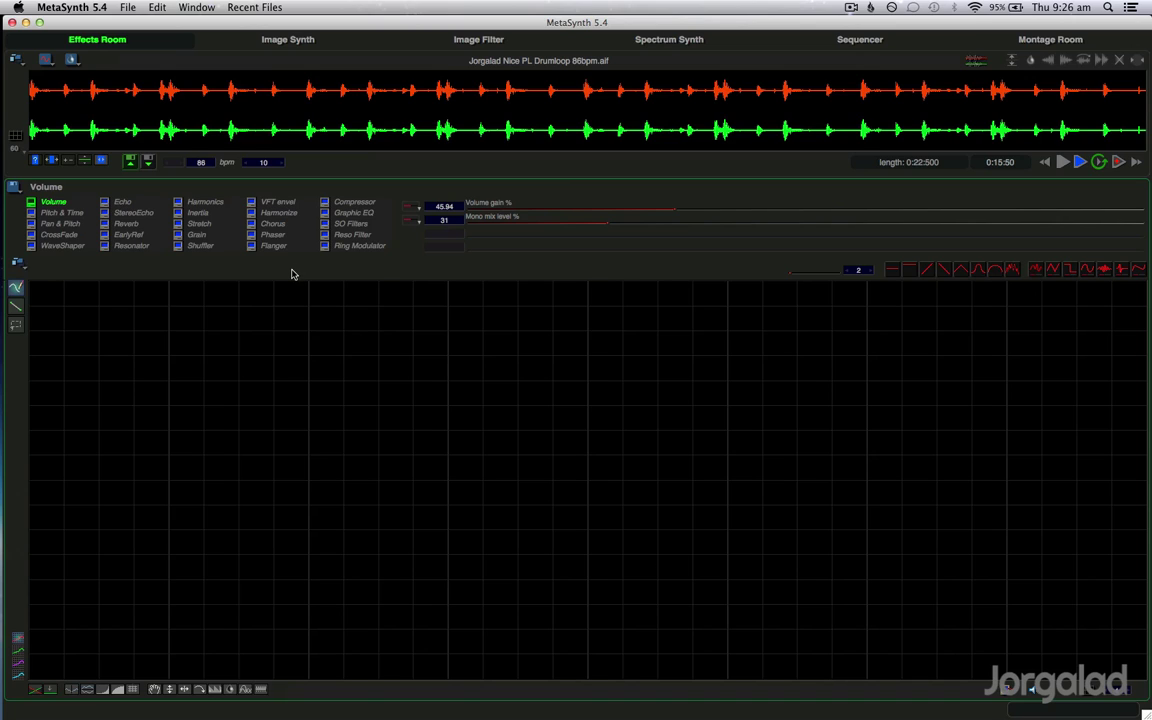
# Step: Choose the Stretch effect and reshape its stretch ratio envelope into a straight ramp falling from maximum to zero
pyautogui.click(120, 202)
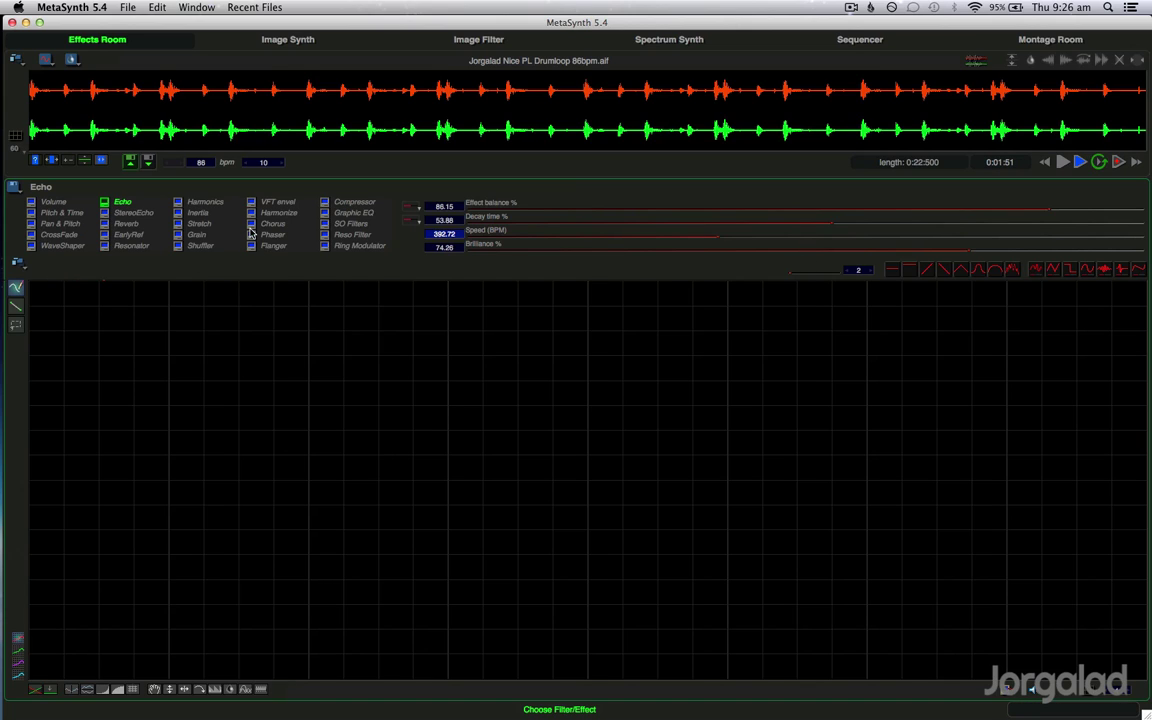
pyautogui.click(199, 223)
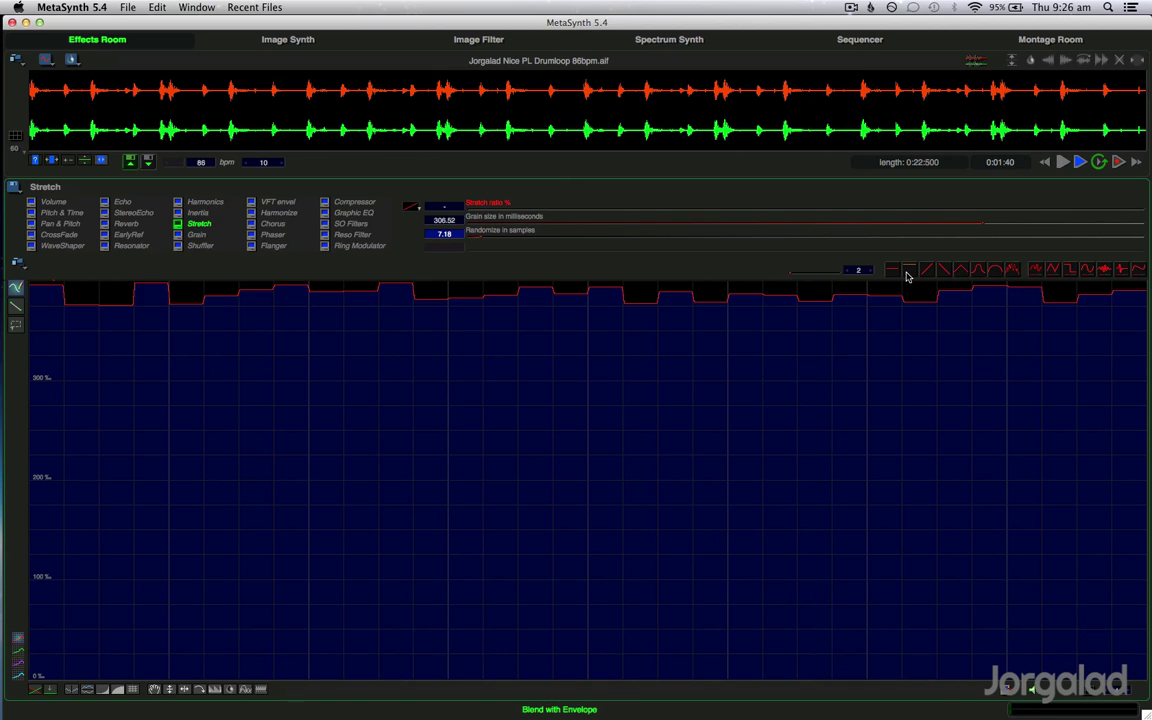
pyautogui.moveTo(828, 270); pyautogui.dragTo(864, 275)
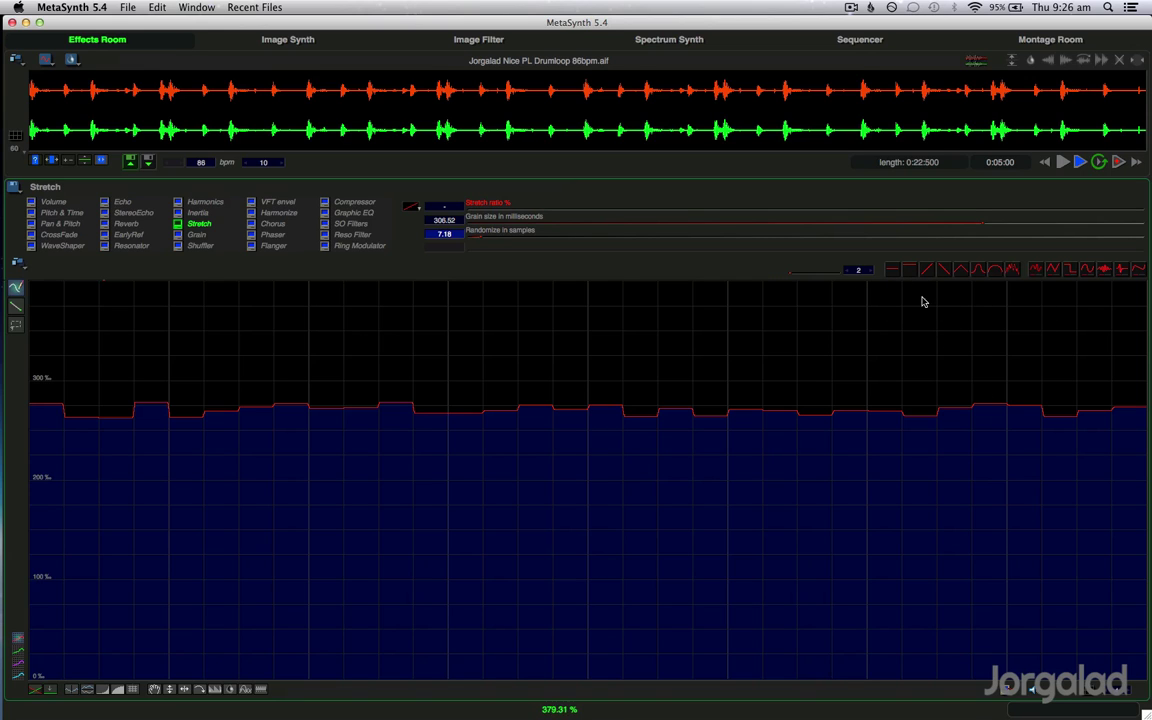
pyautogui.press('super+z')
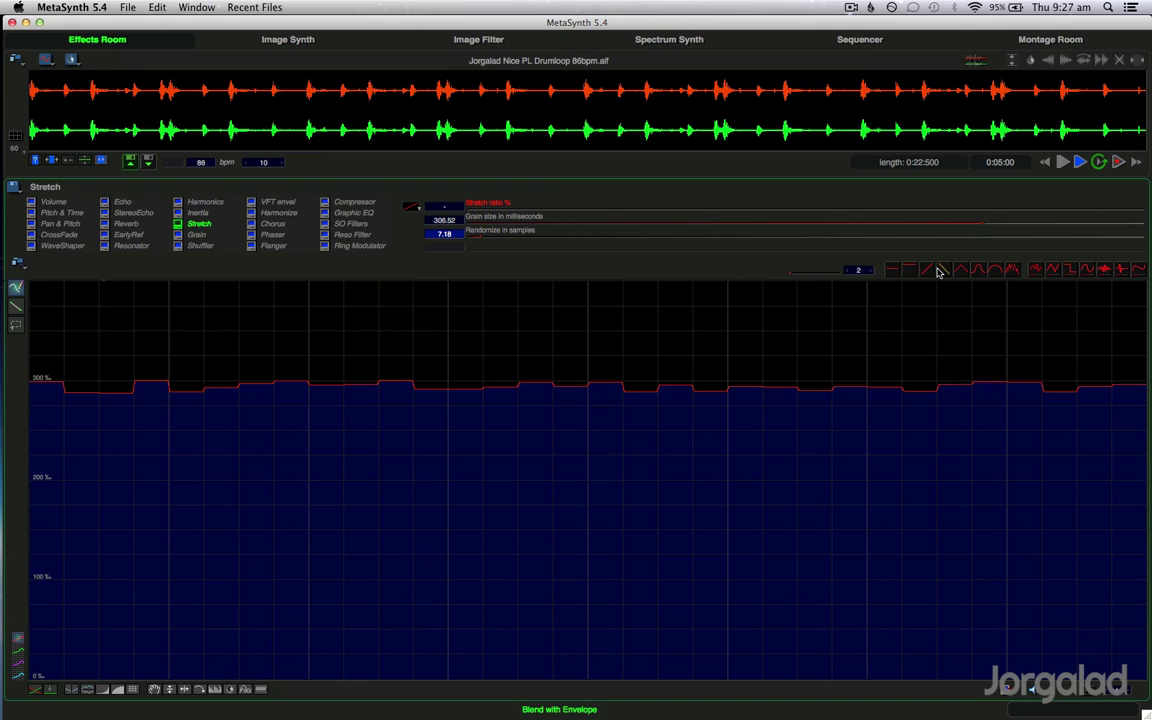
pyautogui.click(928, 270)
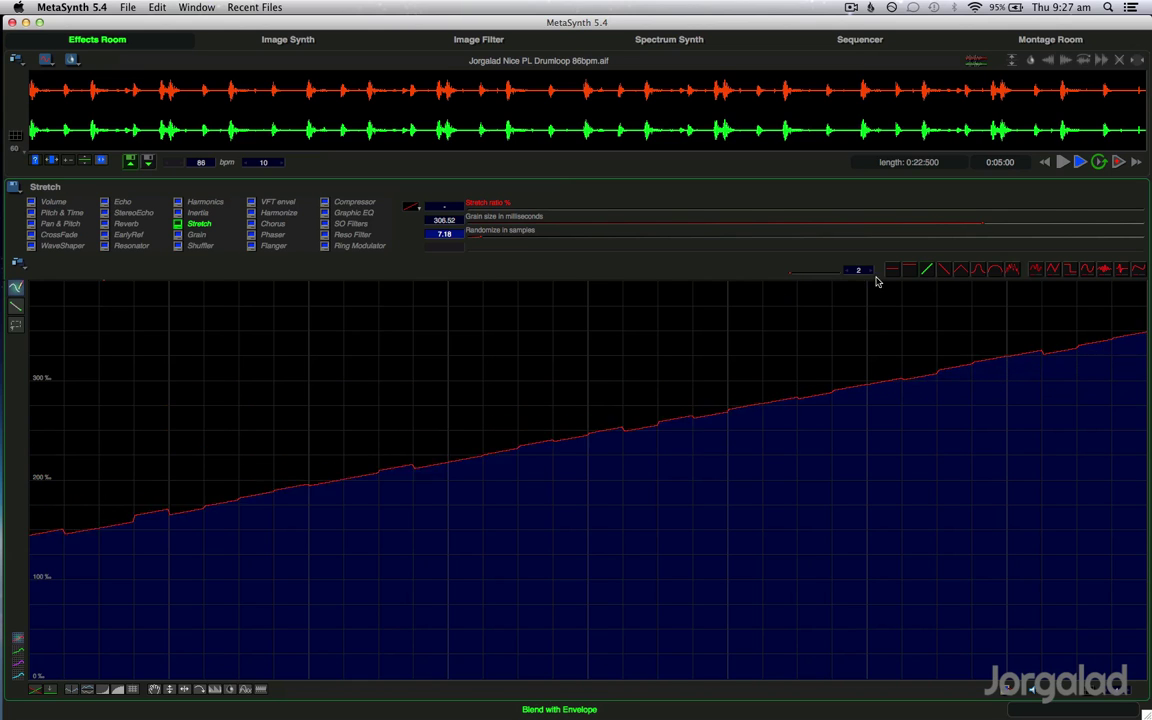
pyautogui.click(942, 270)
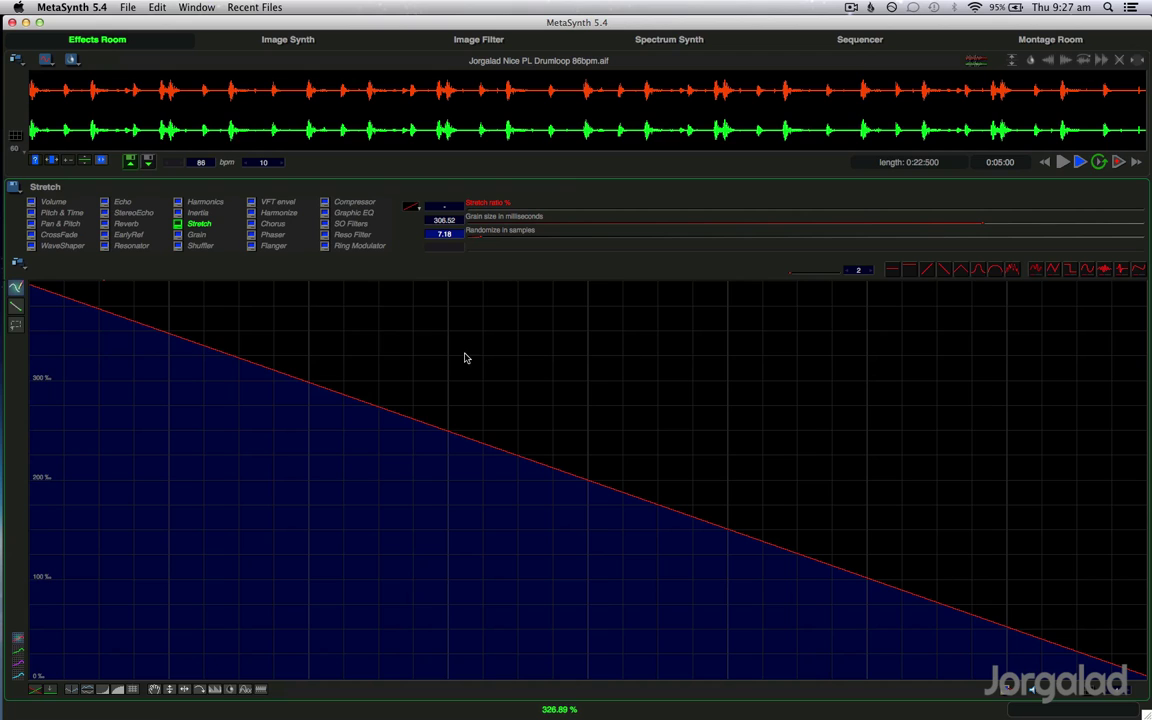
# Step: Select the middle section of the stretch ratio envelope and blend preset shapes into it, ending with a stepped square pattern
pyautogui.moveTo(455, 357); pyautogui.dragTo(725, 671)
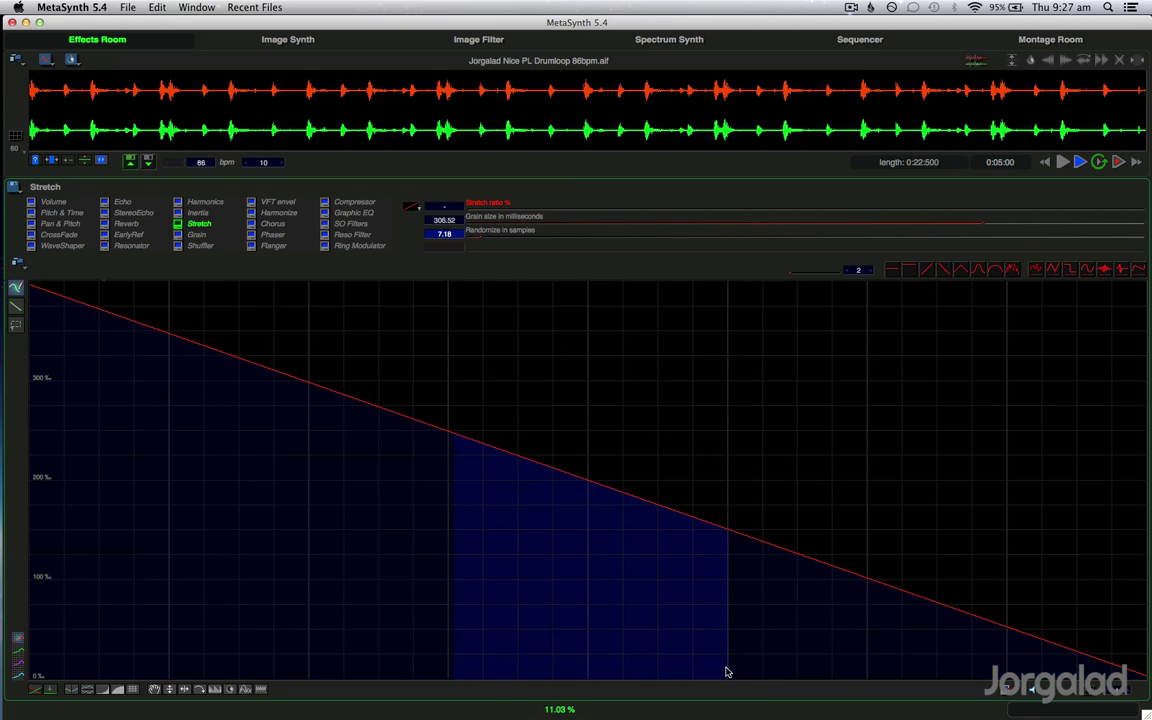
pyautogui.click(1007, 270)
pyautogui.click(1073, 268)
pyautogui.click(1048, 292)
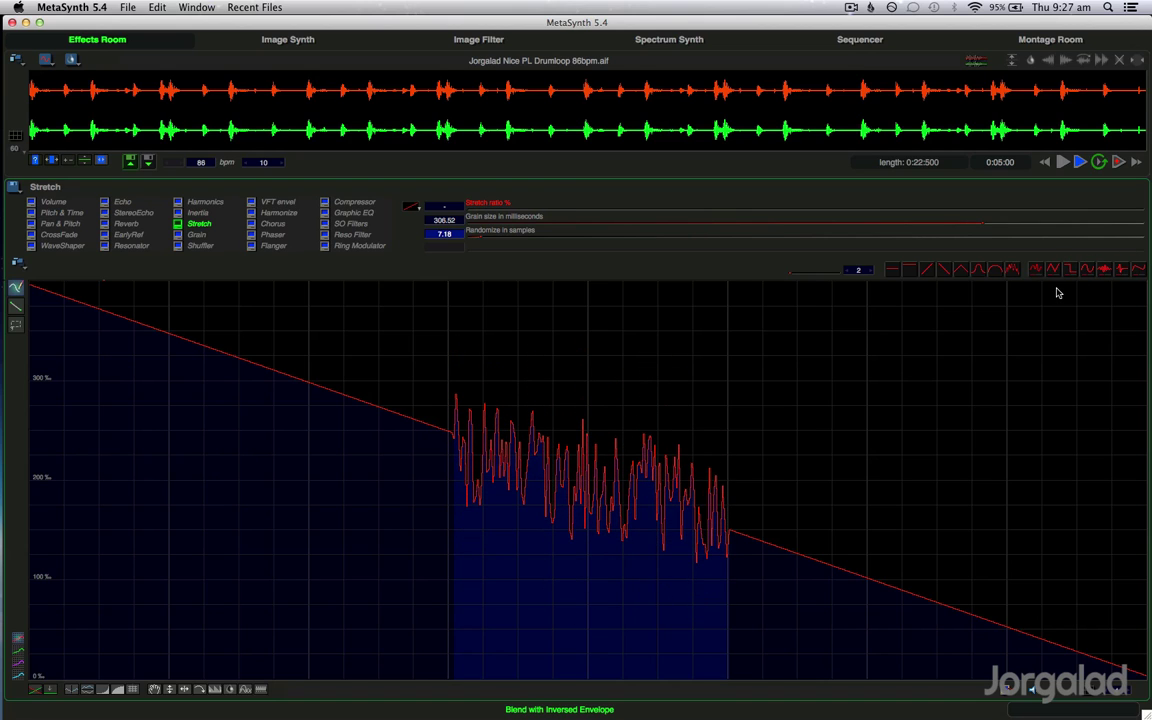
pyautogui.click(1058, 292)
pyautogui.click(1058, 292)
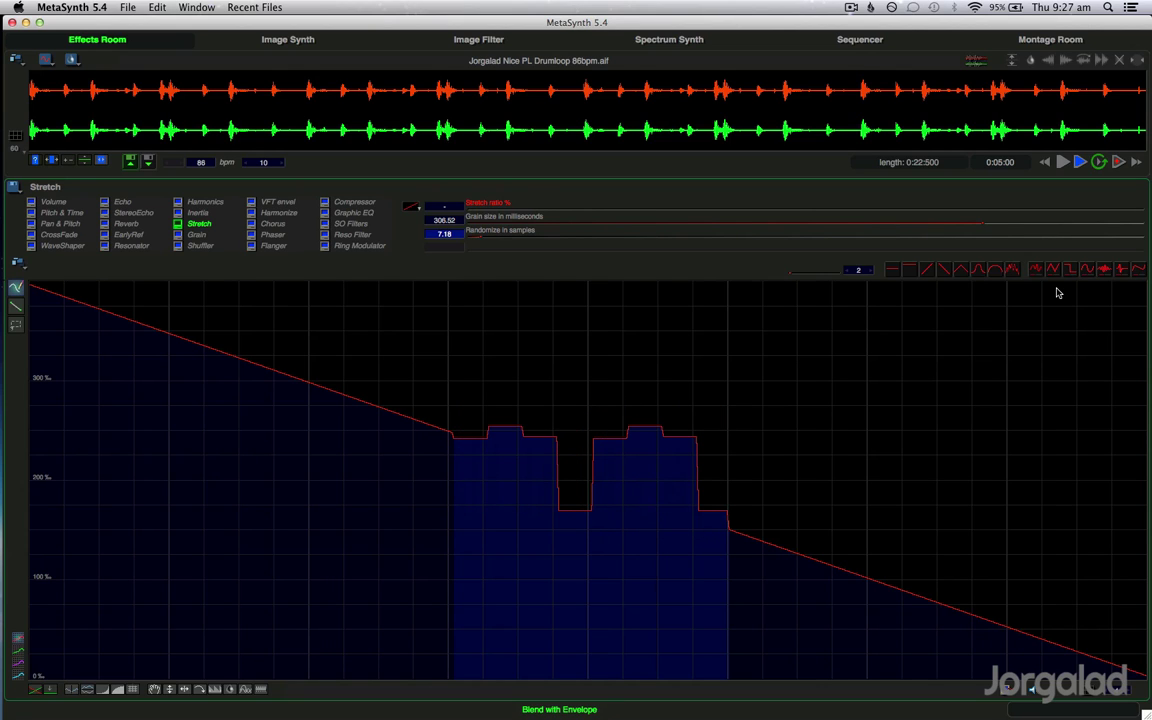
# Step: Draw a falling curve in the early part of the stretch envelope and blend a rounded arch into a selected portion of it
pyautogui.moveTo(175, 322)
pyautogui.mouseDown()
pyautogui.moveTo(283, 455)
pyautogui.moveTo(298, 535)
pyautogui.mouseUp()
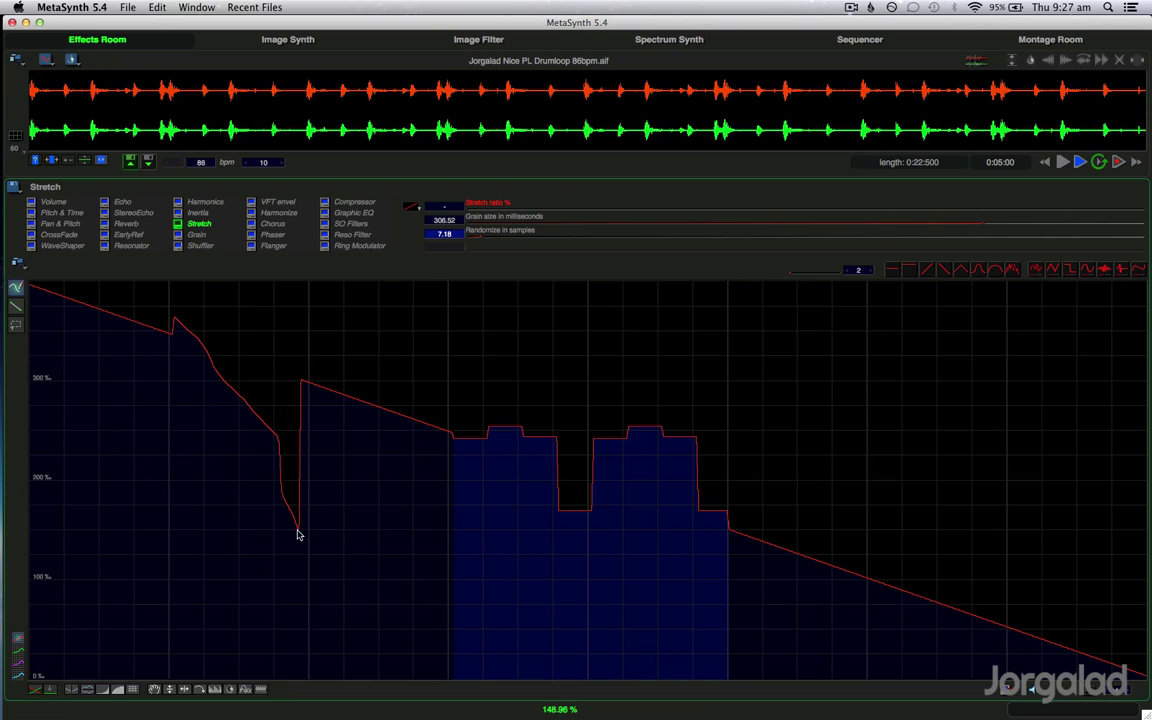
pyautogui.moveTo(185, 399); pyautogui.dragTo(263, 548)
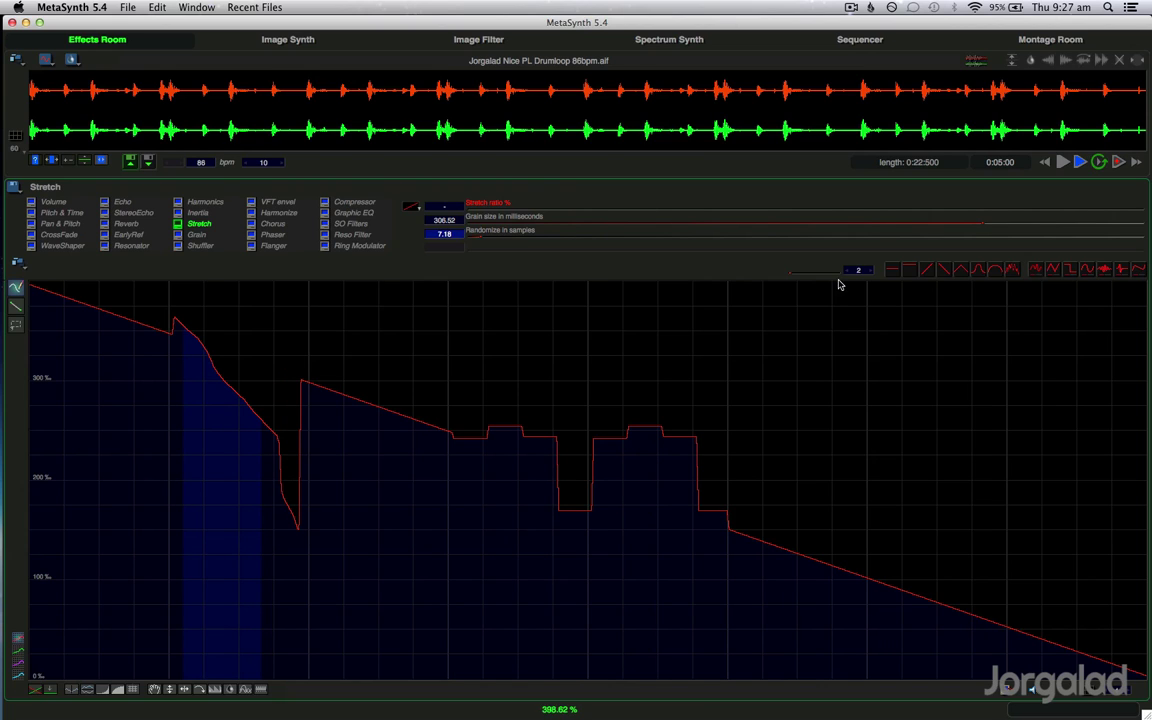
pyautogui.click(995, 270)
pyautogui.click(1053, 270)
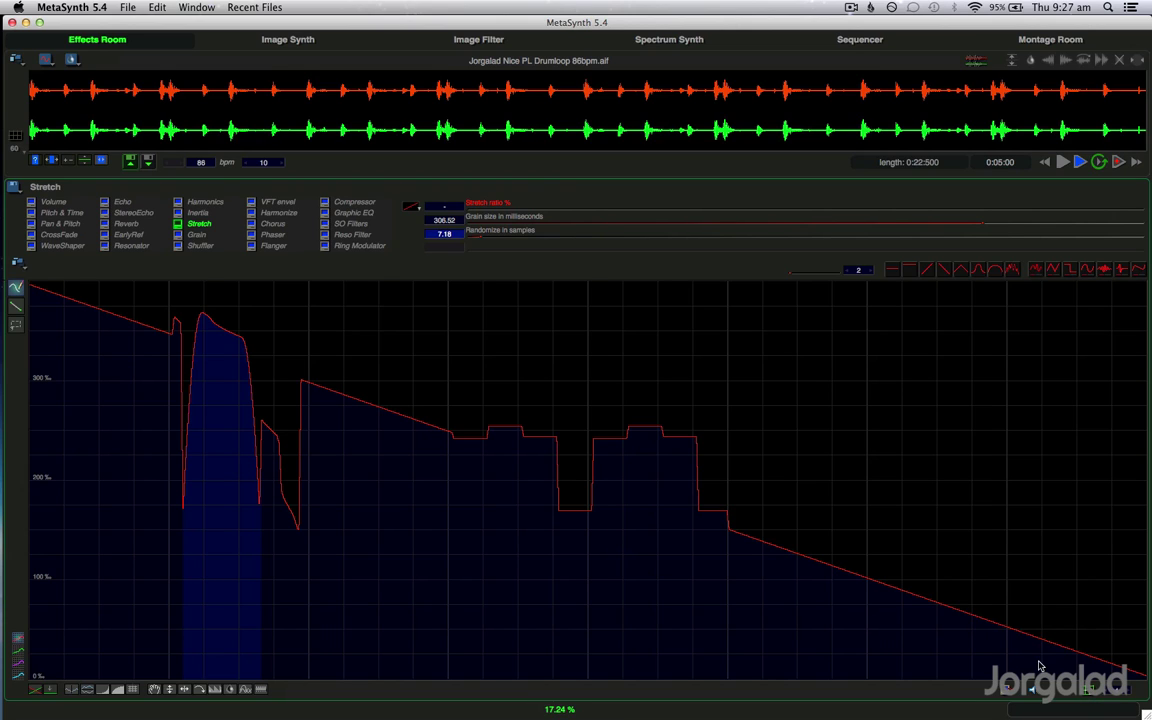
# Step: Draw two deep dips and a stepped rise into the first half of the stretch envelope, keeping the stretch ratio in Envelope mode
pyautogui.moveTo(355, 484)
pyautogui.mouseDown()
pyautogui.moveTo(363, 576)
pyautogui.moveTo(407, 586)
pyautogui.moveTo(347, 627)
pyautogui.moveTo(409, 643)
pyautogui.mouseUp()
pyautogui.moveTo(113, 365)
pyautogui.mouseDown()
pyautogui.moveTo(95, 527)
pyautogui.moveTo(68, 466)
pyautogui.moveTo(62, 552)
pyautogui.moveTo(126, 570)
pyautogui.moveTo(137, 350)
pyautogui.moveTo(121, 404)
pyautogui.moveTo(123, 568)
pyautogui.moveTo(130, 544)
pyautogui.mouseUp()
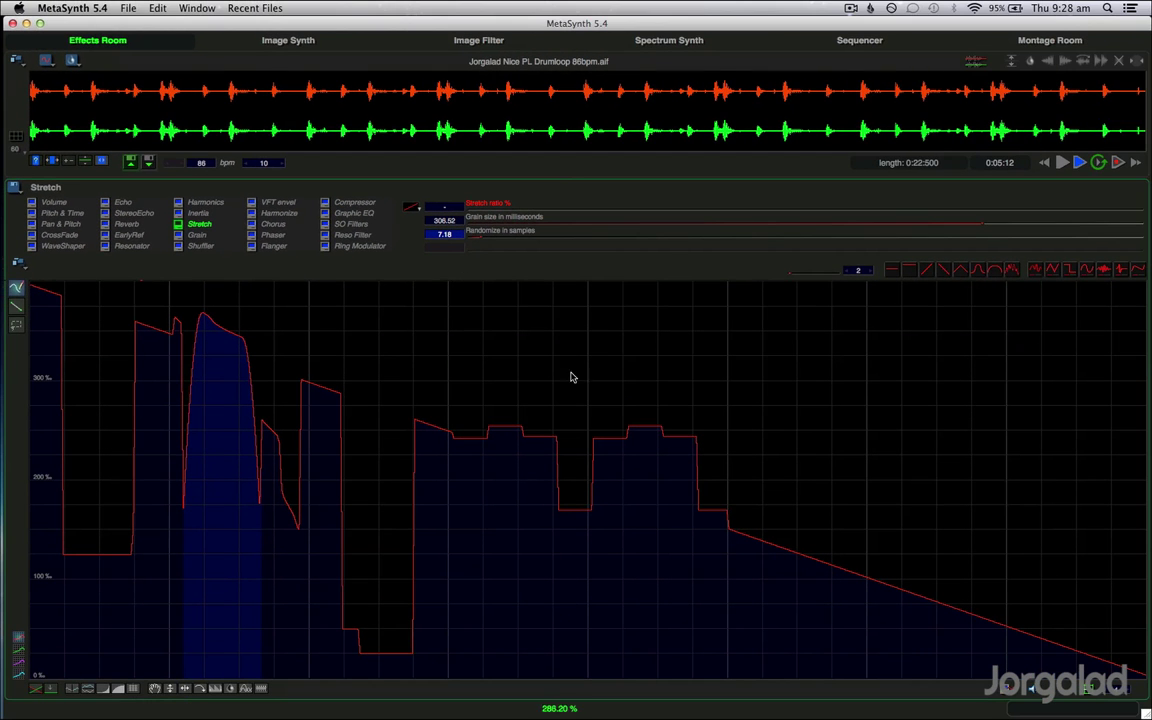
pyautogui.moveTo(412, 383)
pyautogui.mouseDown()
pyautogui.moveTo(419, 393)
pyautogui.moveTo(524, 302)
pyautogui.mouseUp()
pyautogui.click(411, 207)
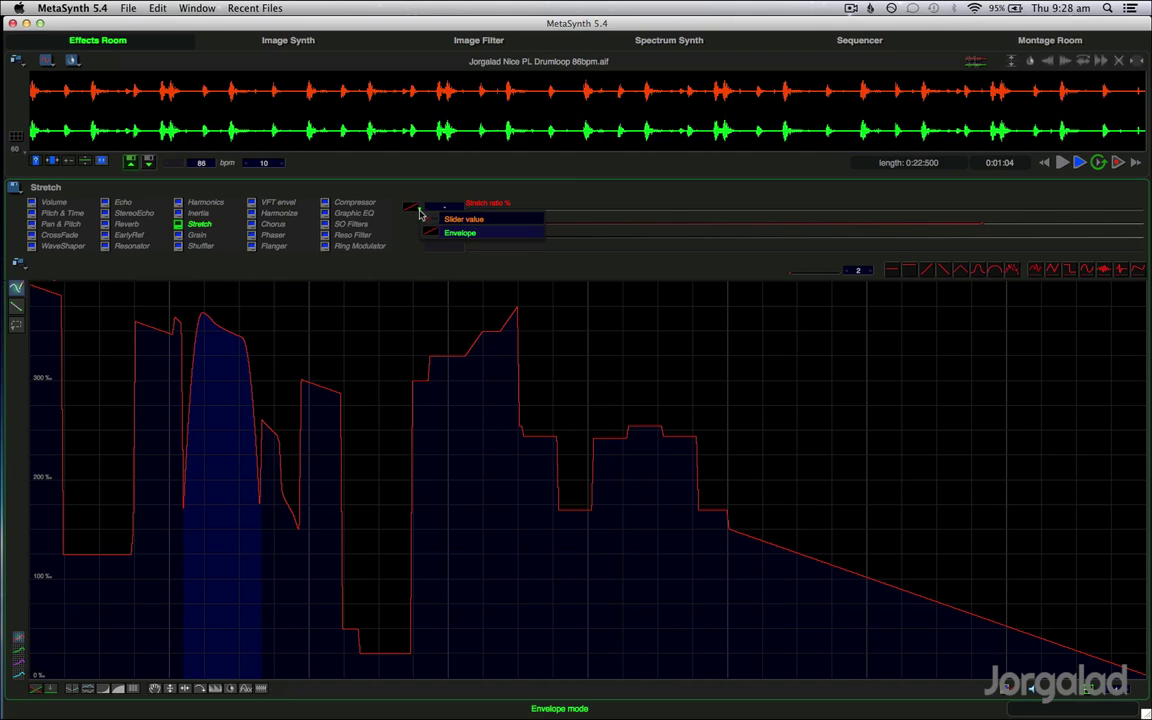
pyautogui.click(465, 235)
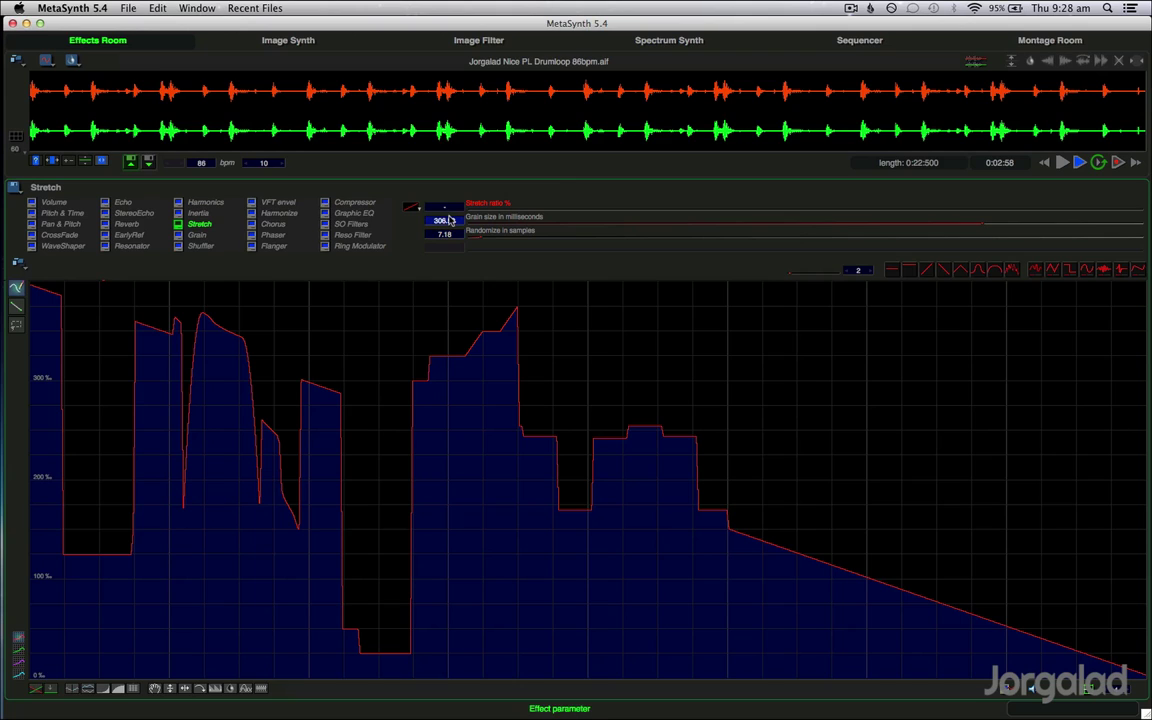
# Step: Choose the Grain effect and flatten its input step envelope to a constant level of about 30%
pyautogui.click(197, 235)
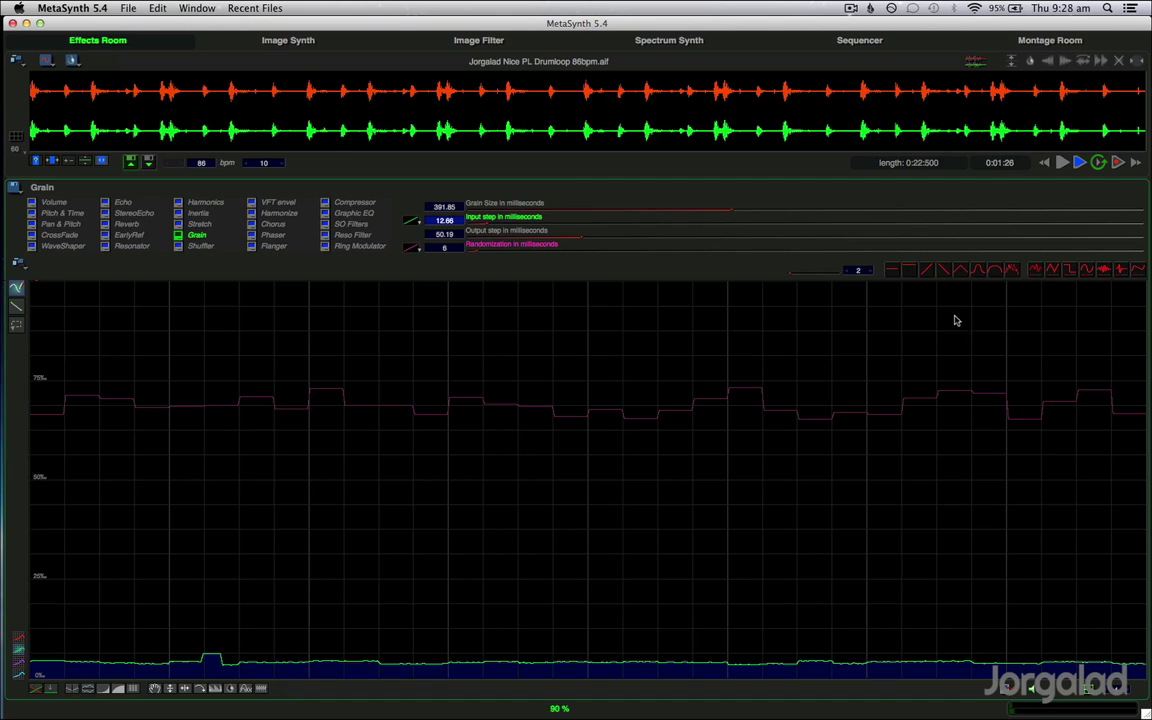
pyautogui.click(908, 270)
pyautogui.press('Up')
pyautogui.press('Up')
pyautogui.press('Up')
pyautogui.press('Up')
pyautogui.press('Up')
pyautogui.press('Up')
pyautogui.press('Up')
pyautogui.press('Up')
pyautogui.press('Up')
pyautogui.press('Up')
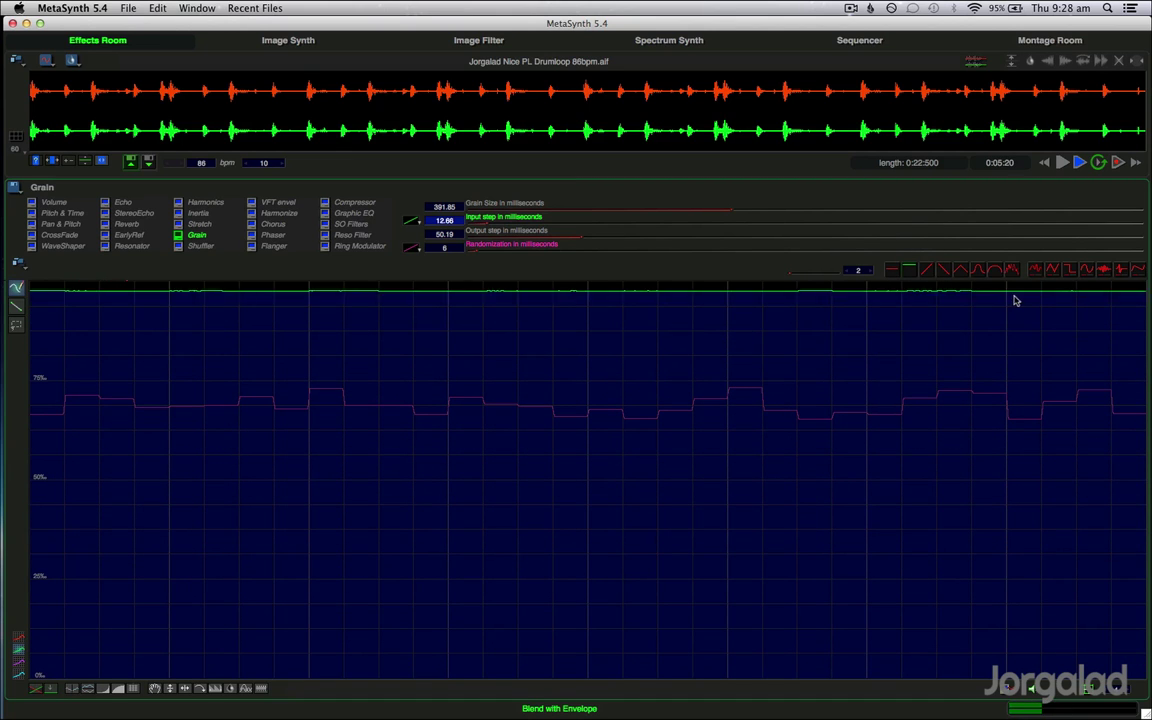
pyautogui.click(918, 272)
pyautogui.click(902, 270)
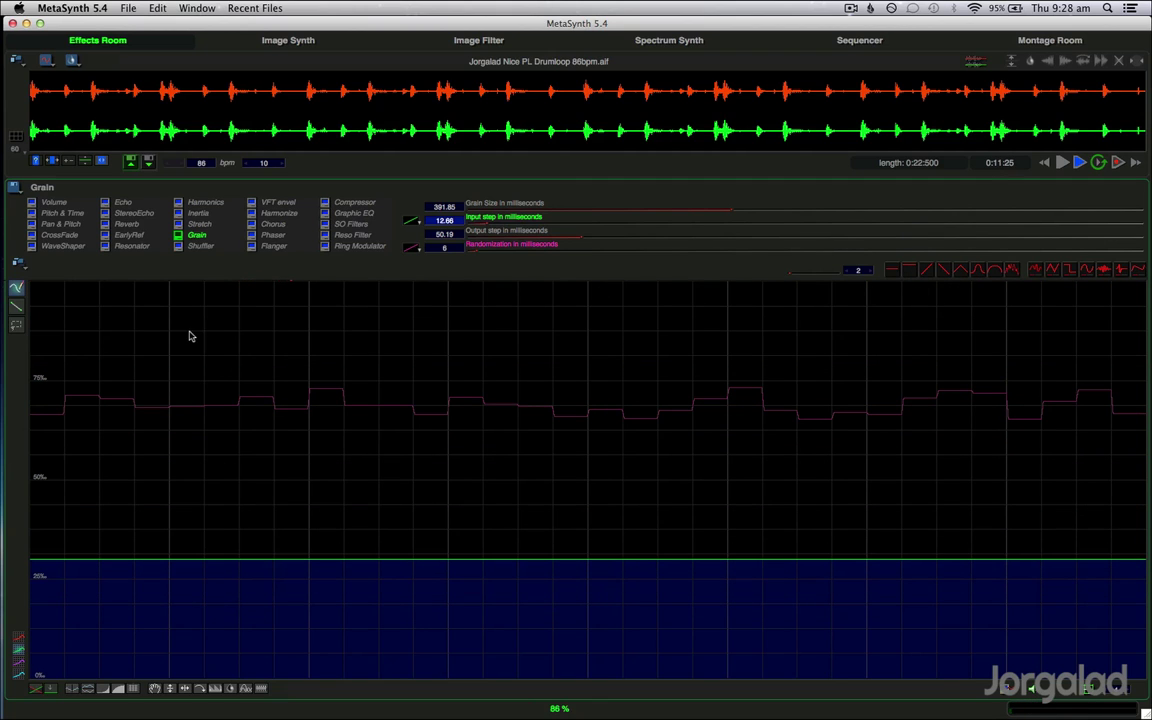
# Step: Open the guitar loop 080914 GTR Loop 3 DRY Bm 90BPM 6/8.aif from the Guitar folder
pyautogui.click(130, 10)
pyautogui.click(224, 57)
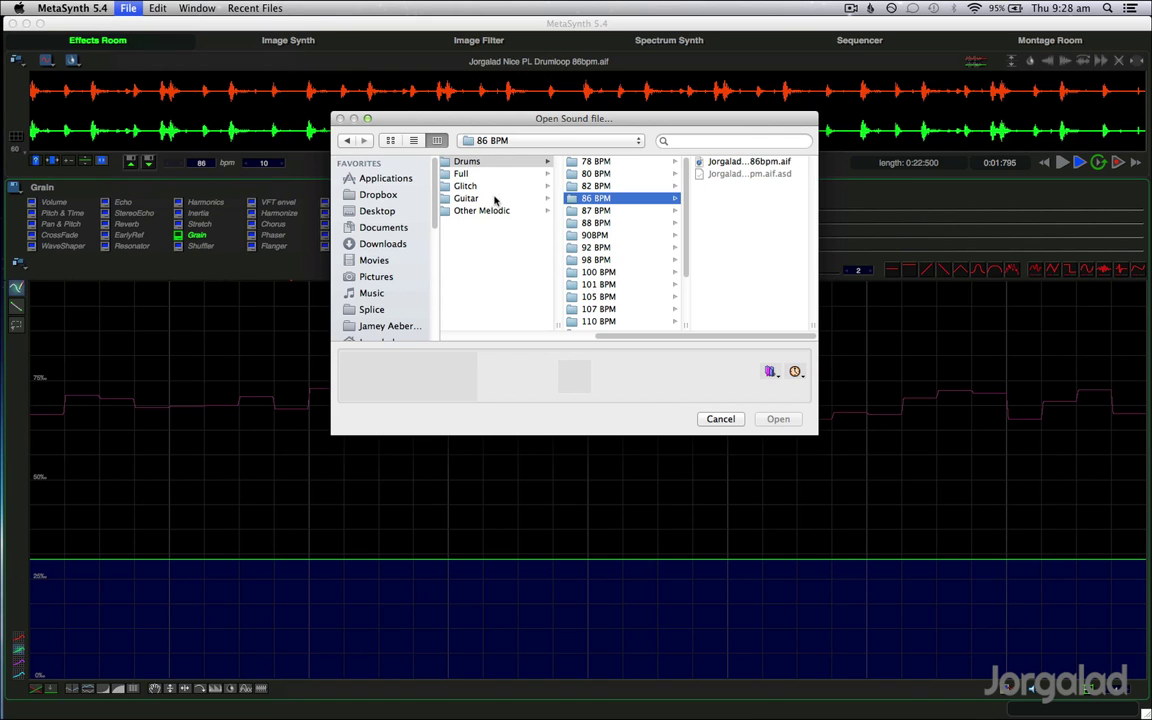
pyautogui.click(497, 199)
pyautogui.click(620, 284)
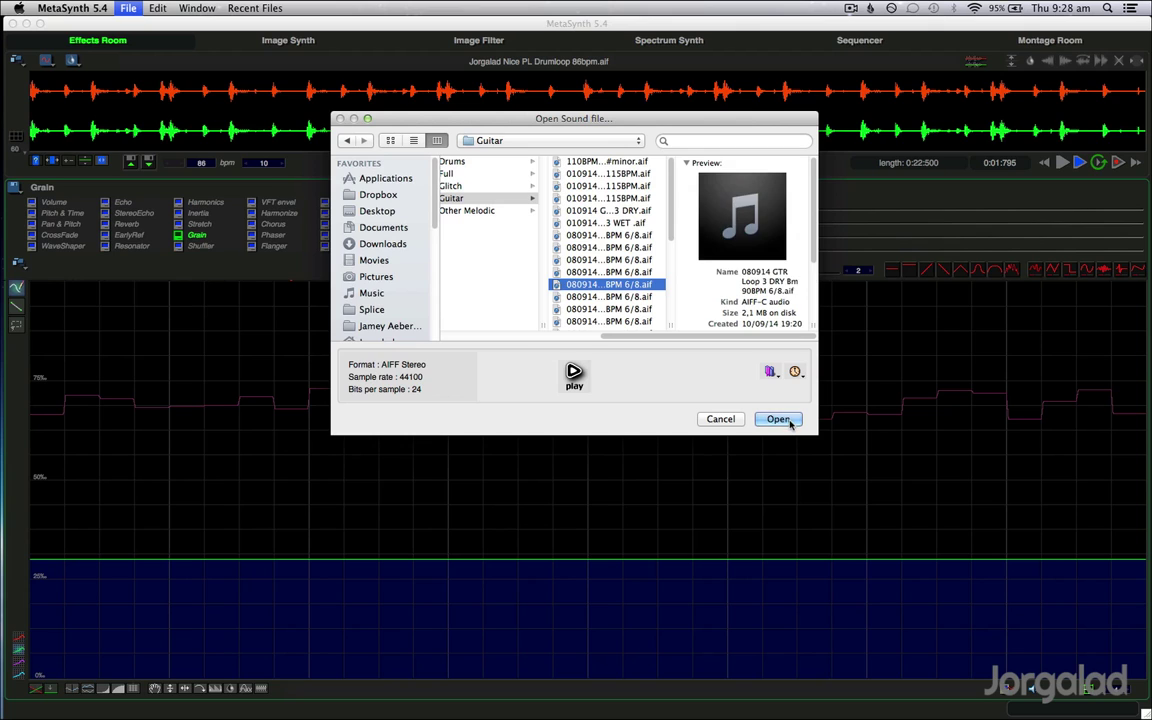
pyautogui.click(790, 419)
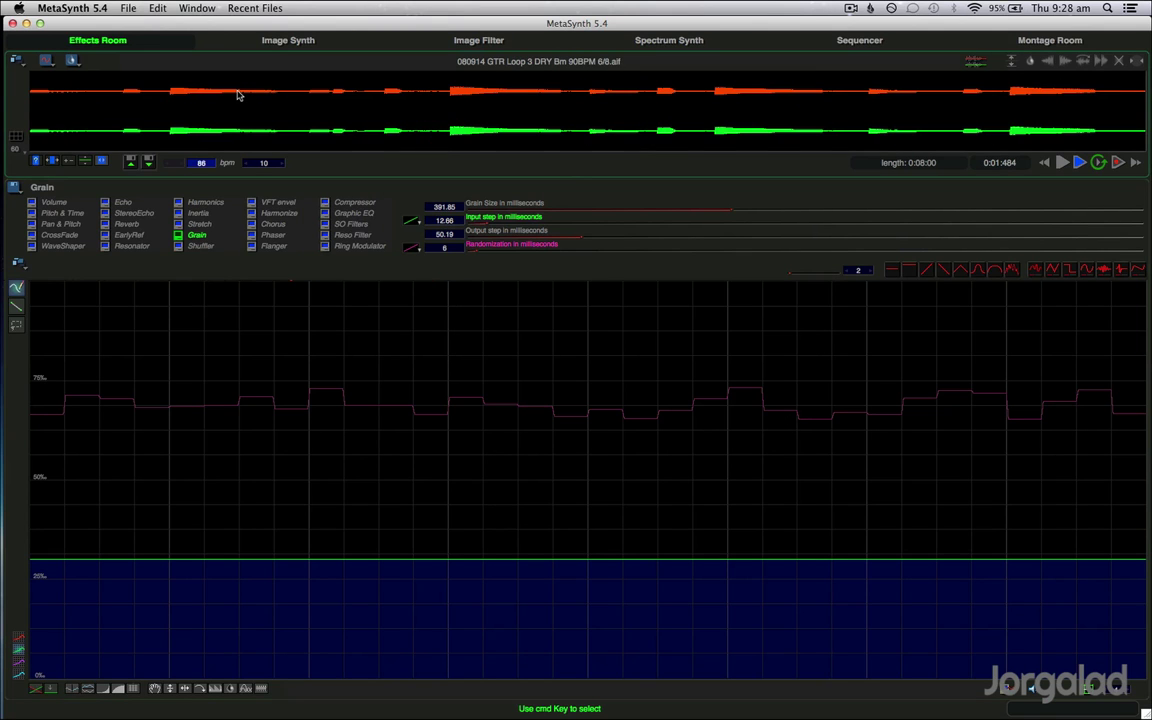
# Step: Play the guitar loop through Grain and lower the flat input step envelope to about 7%
pyautogui.press('space')
pyautogui.press('XF86AudioRaiseVolume')
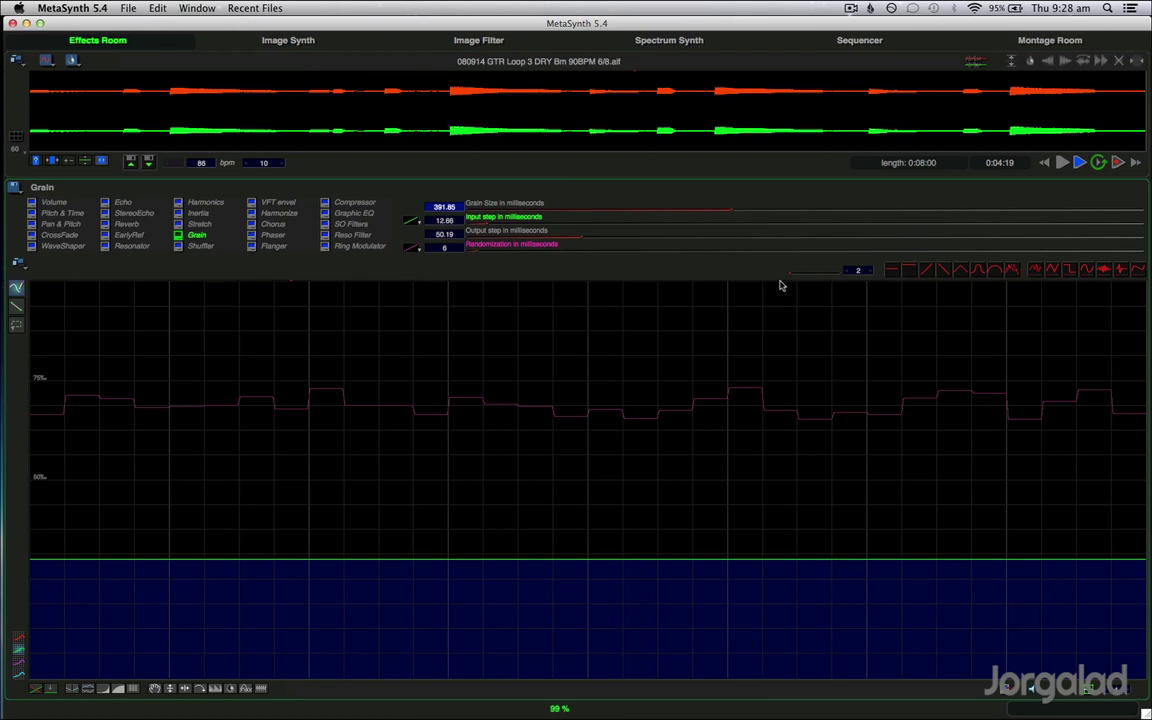
pyautogui.click(891, 270)
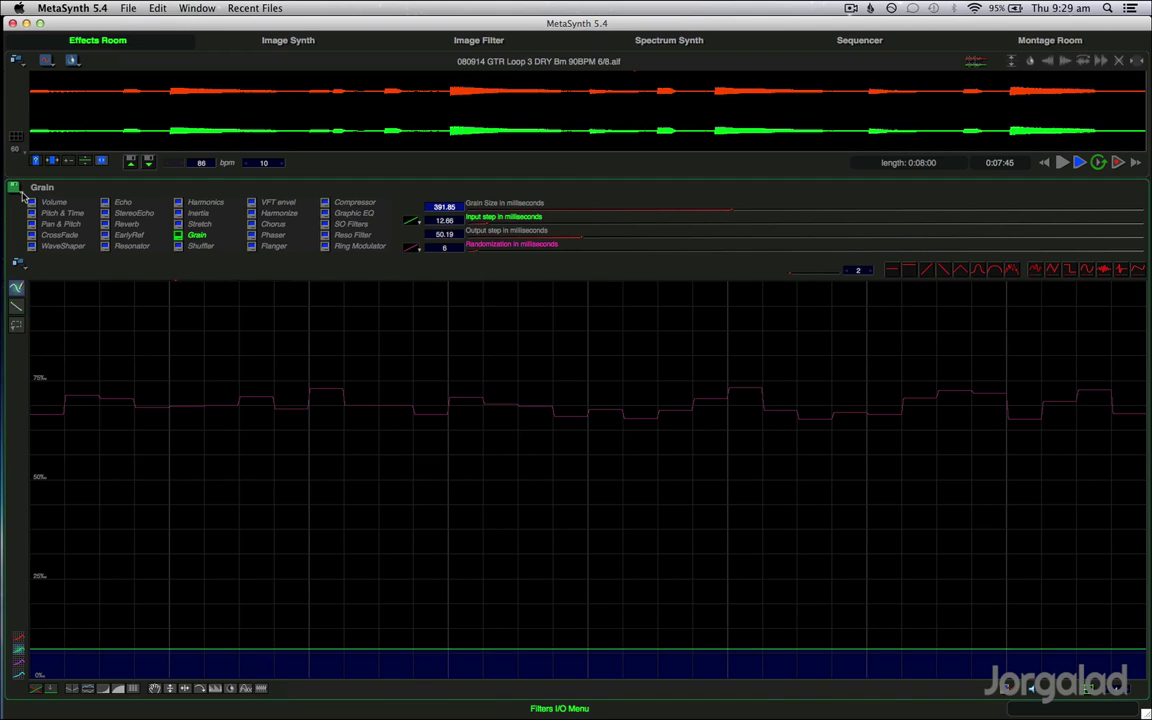
# Step: Start a preview to disk of the Grain effect, saved on the Desktop as GuitarGrains.aif
pyautogui.click(14, 187)
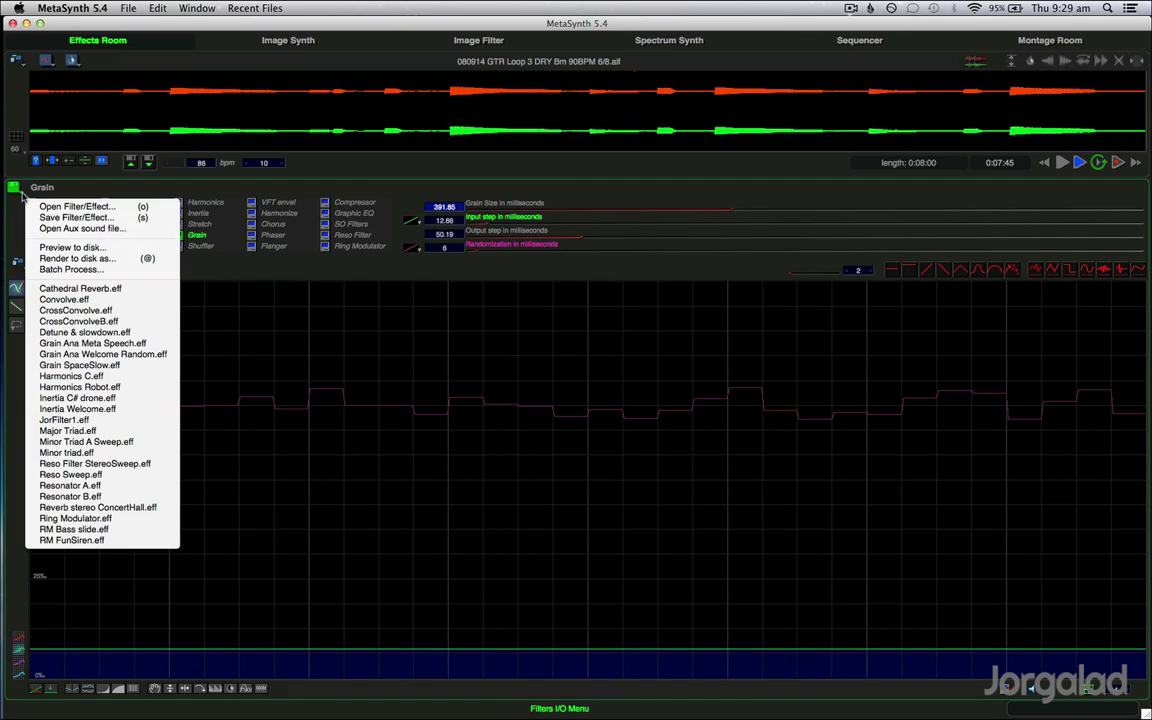
pyautogui.click(148, 248)
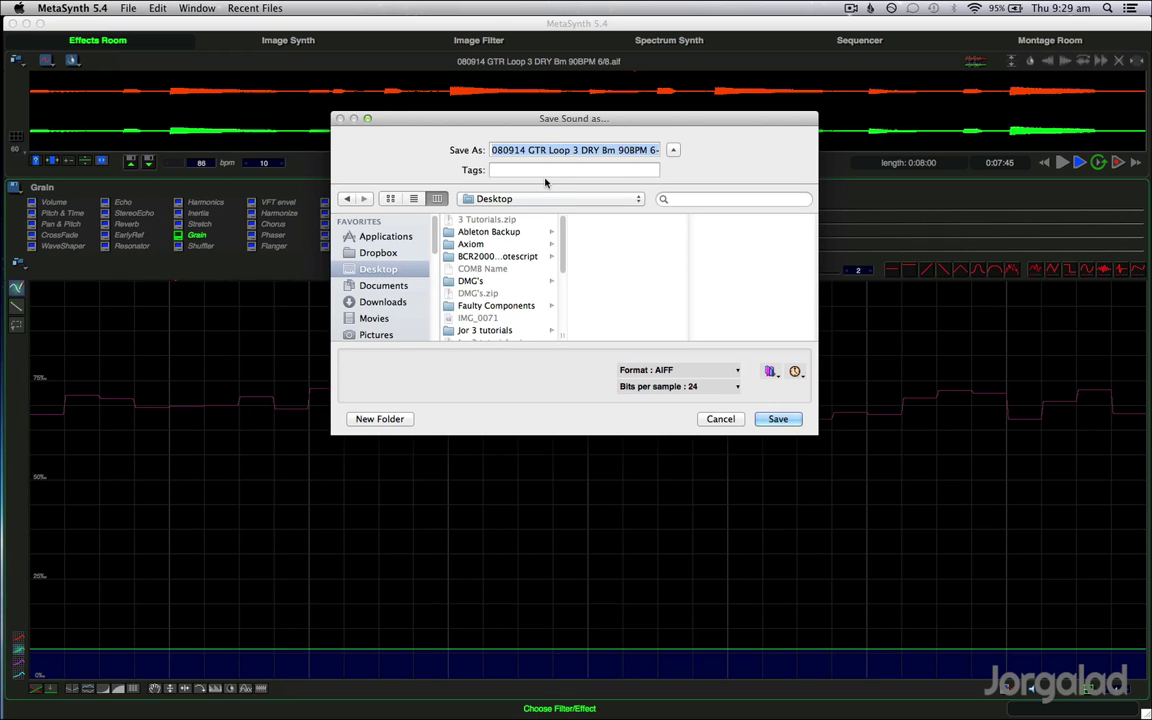
pyautogui.write('GuitarGrains.aif')
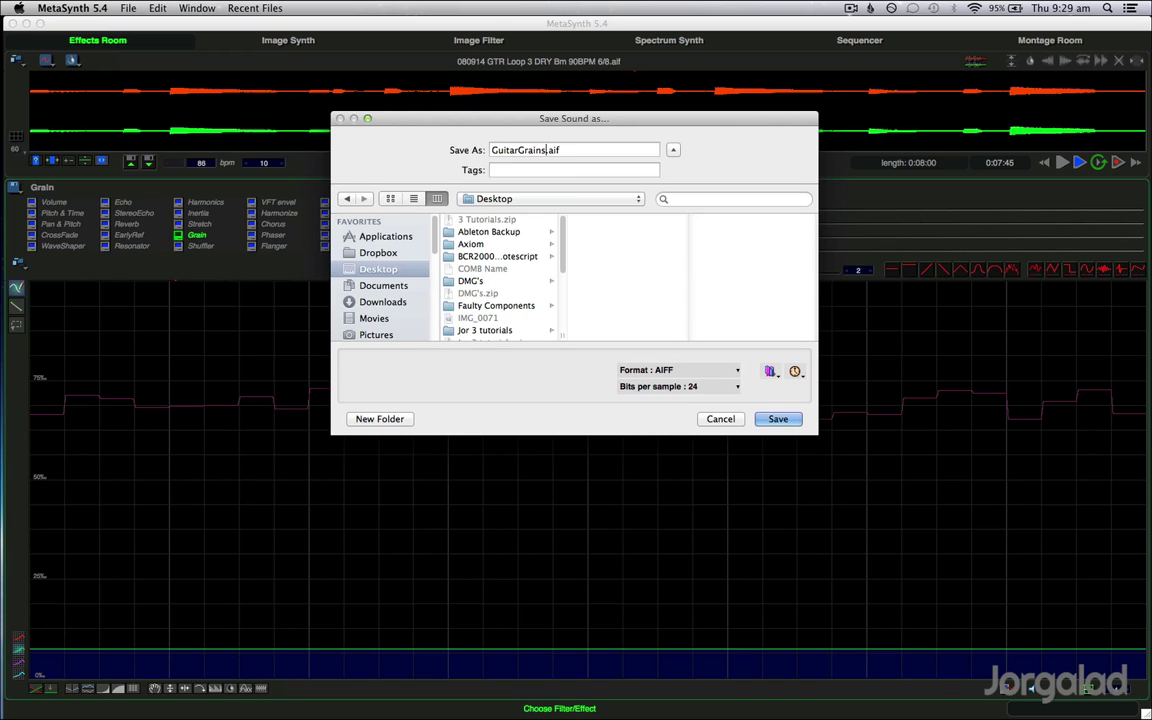
pyautogui.press('Return')
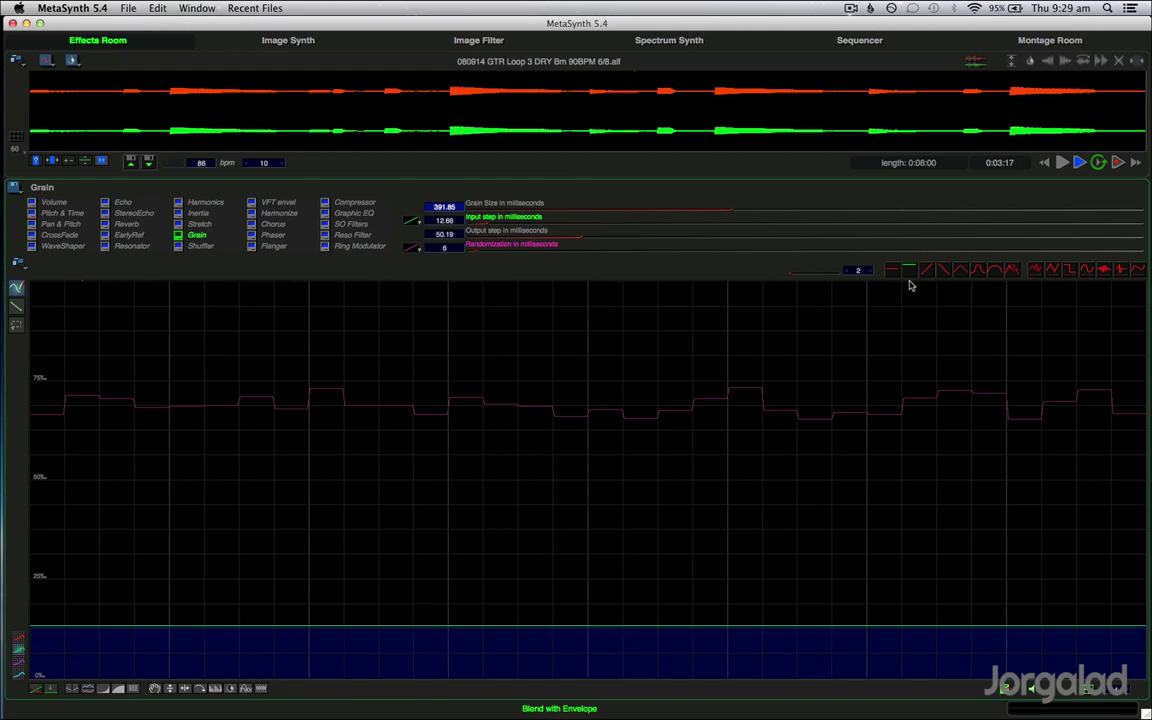
# Step: Blend a falling ramp and a random shape into the input step envelope, finishing with a flat line at about 4%
pyautogui.click(944, 272)
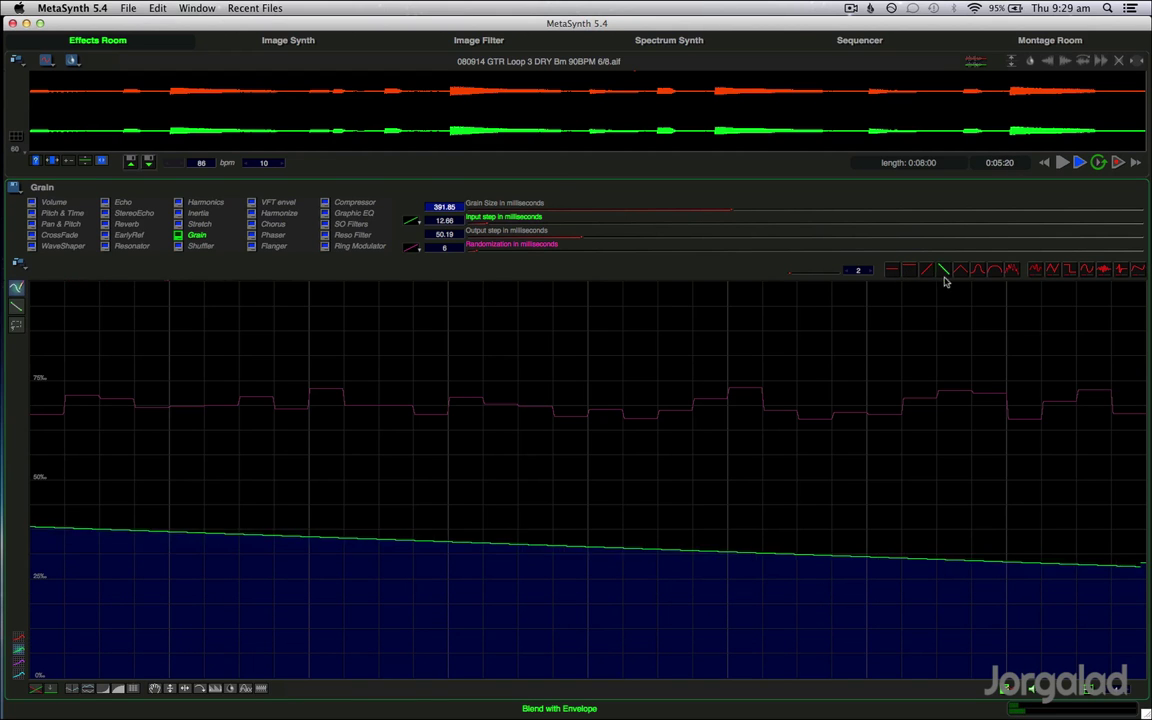
pyautogui.click(1012, 271)
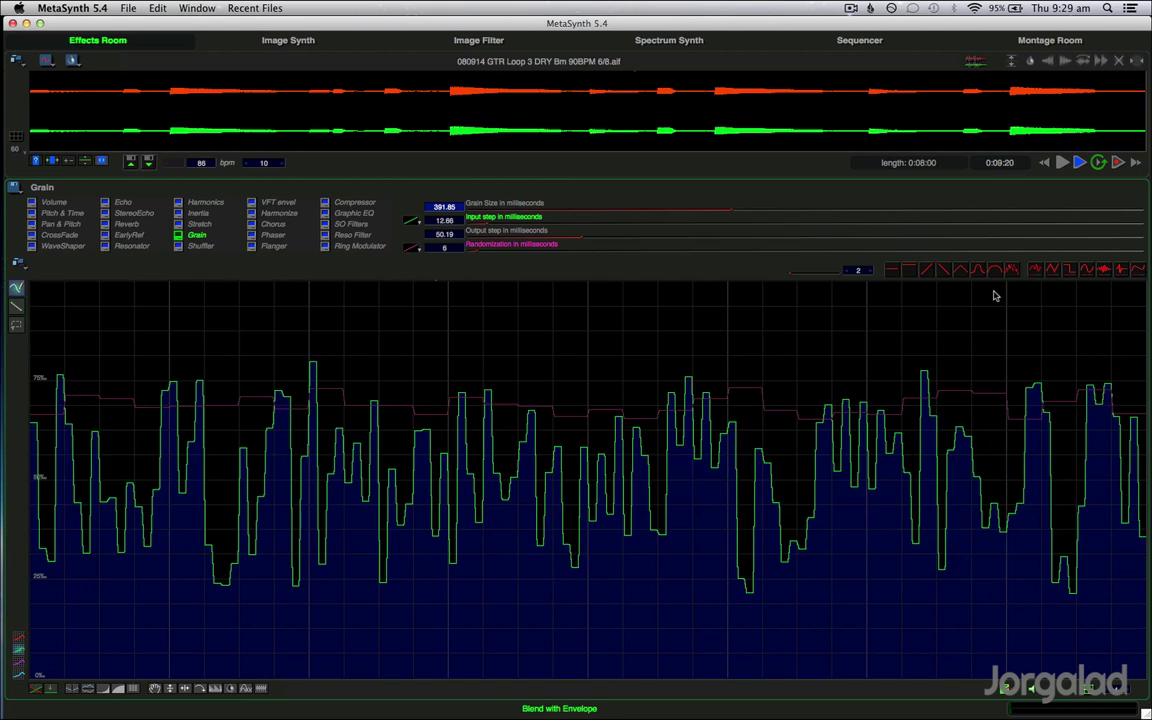
pyautogui.click(892, 272)
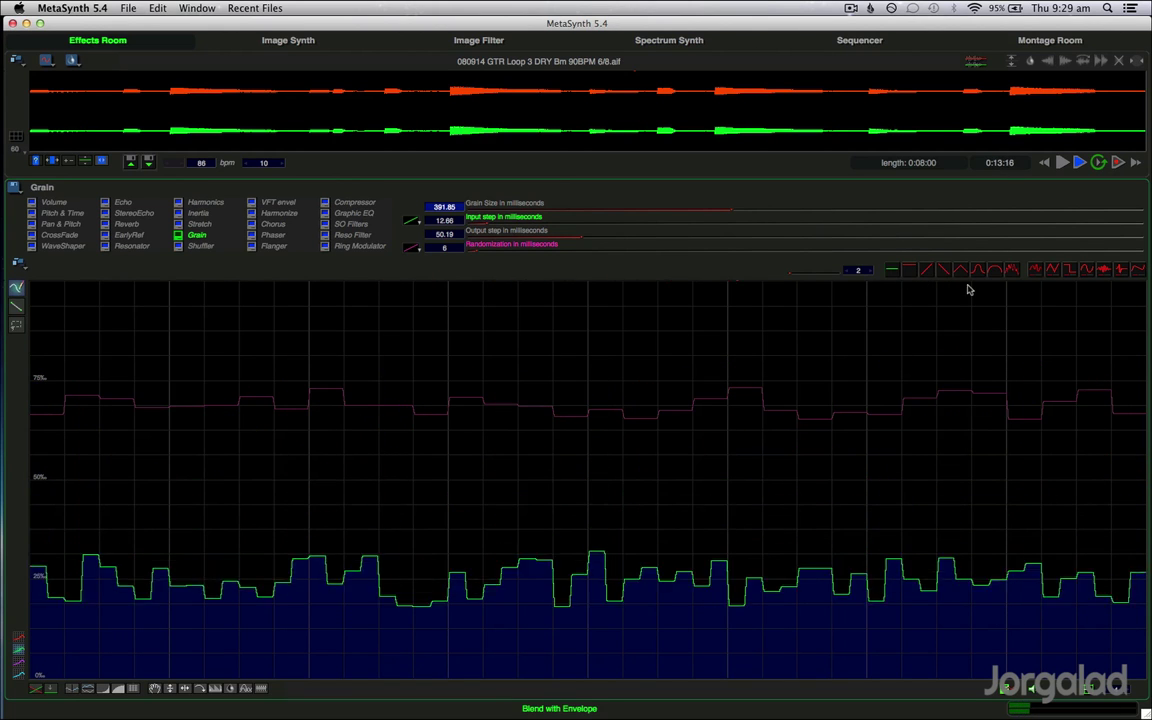
pyautogui.click(892, 271)
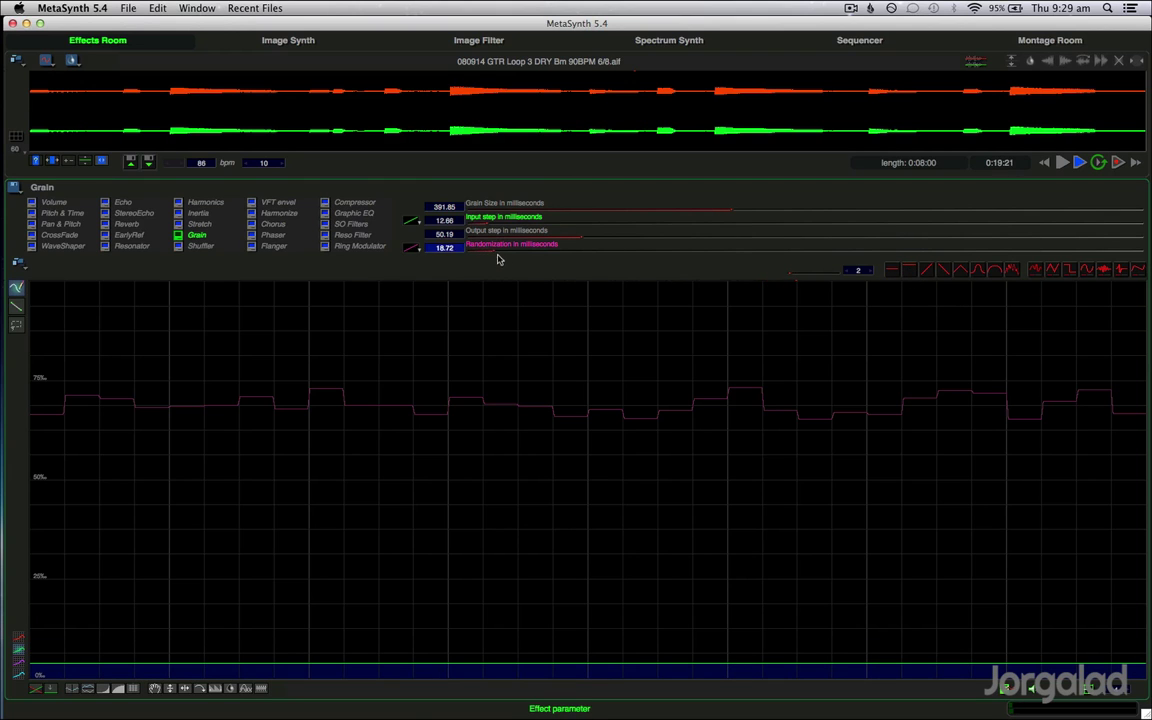
# Step: Raise Grain's randomization to 64.54 ms and reduce the input step to 6.17 ms, with the randomization envelope active
pyautogui.click(530, 245)
pyautogui.moveTo(549, 255); pyautogui.dragTo(571, 245)
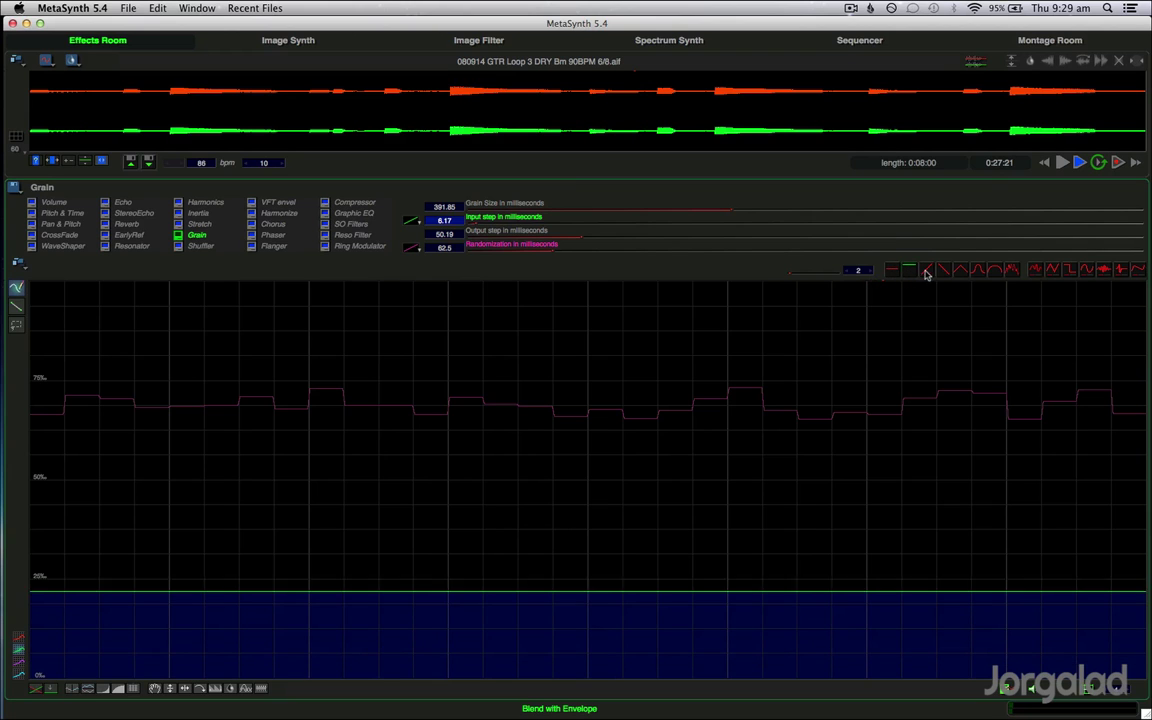
pyautogui.click(487, 255)
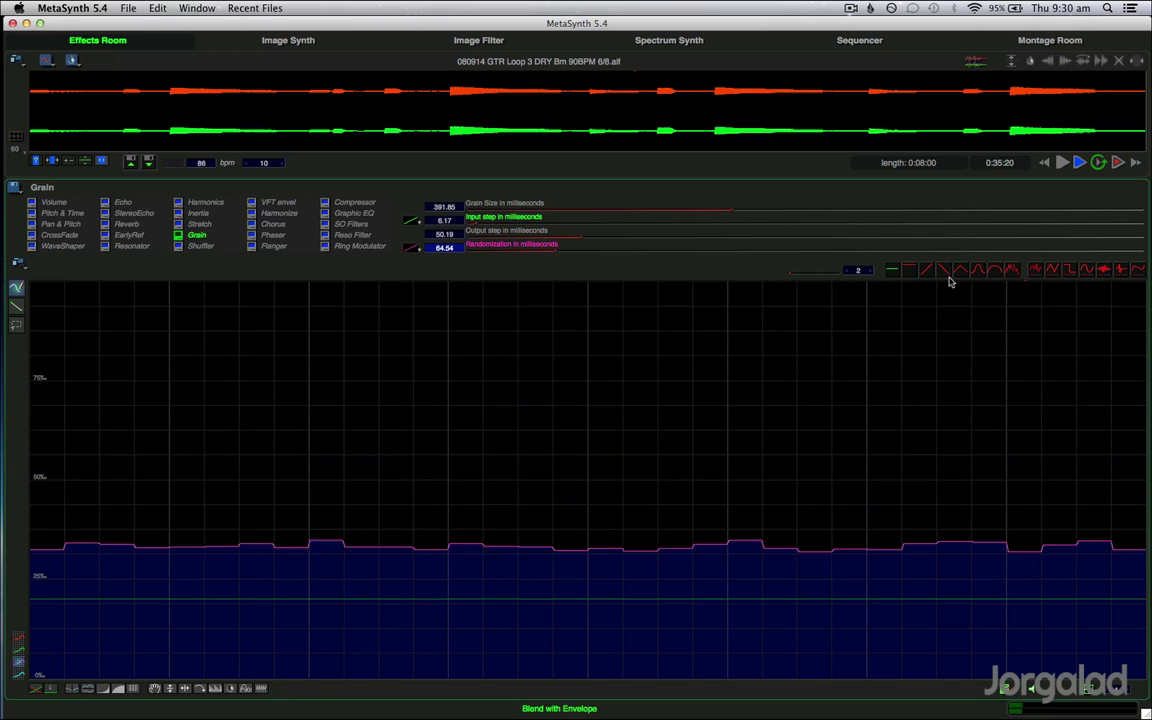
# Step: Blend random shapes into the randomization envelope, ending with a low stepped pattern that peaks at about 25%
pyautogui.click(1013, 272)
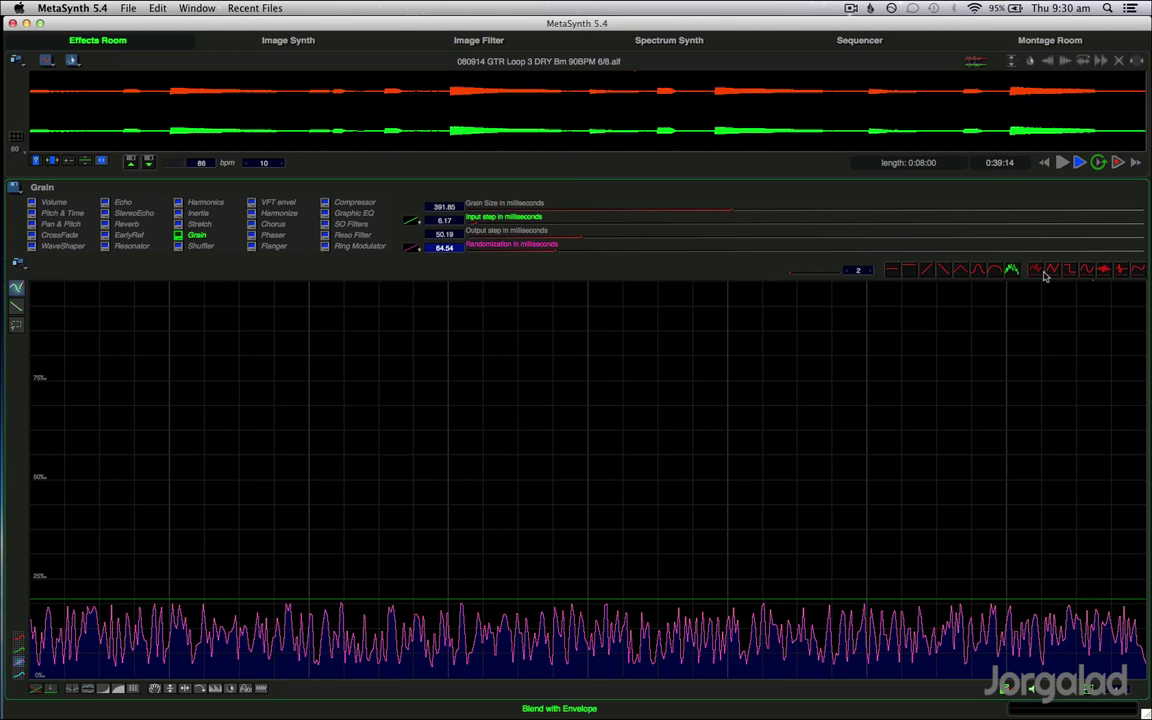
pyautogui.click(1053, 271)
pyautogui.click(1053, 272)
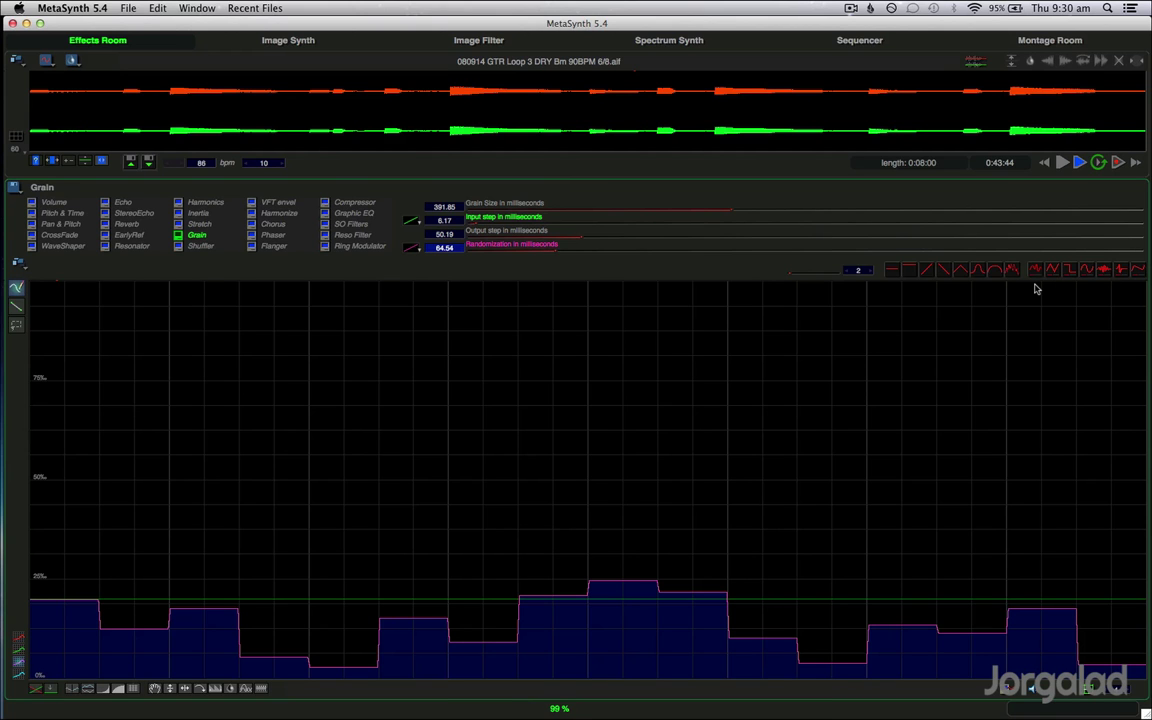
# Step: Switch to the desktop, move GuitarGrains.aif to its middle and listen to the recording in a preview
pyautogui.press('super+w')
pyautogui.moveTo(1108, 655); pyautogui.dragTo(632, 367)
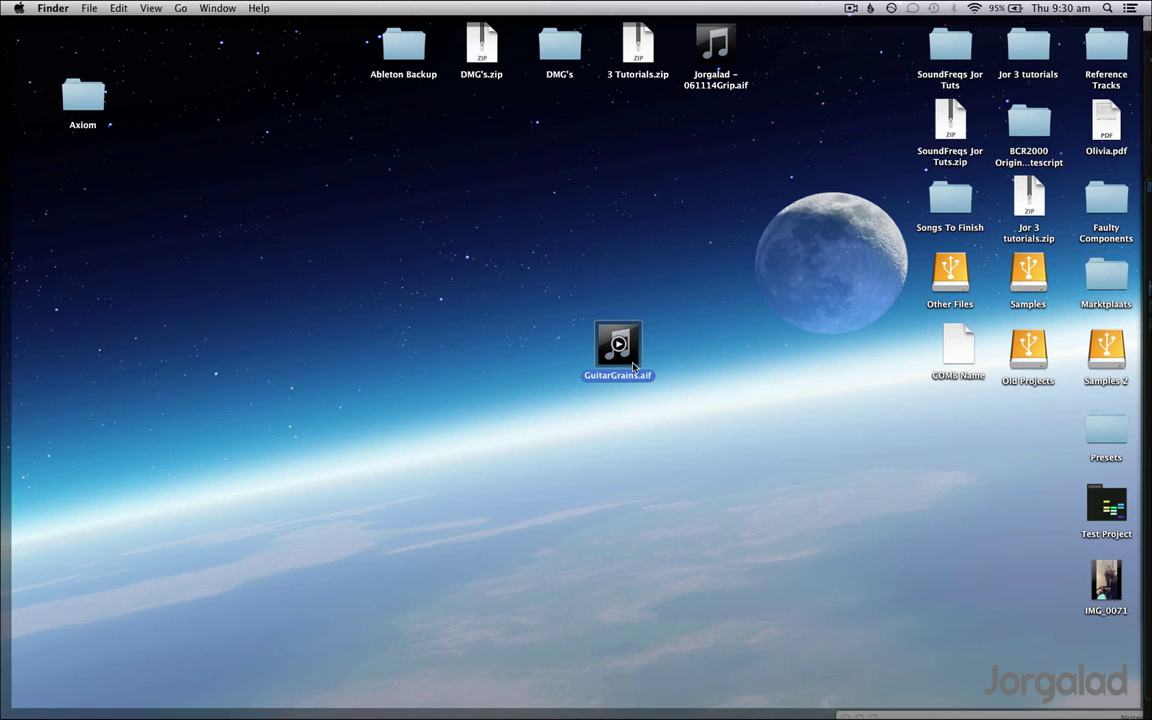
pyautogui.press('space')
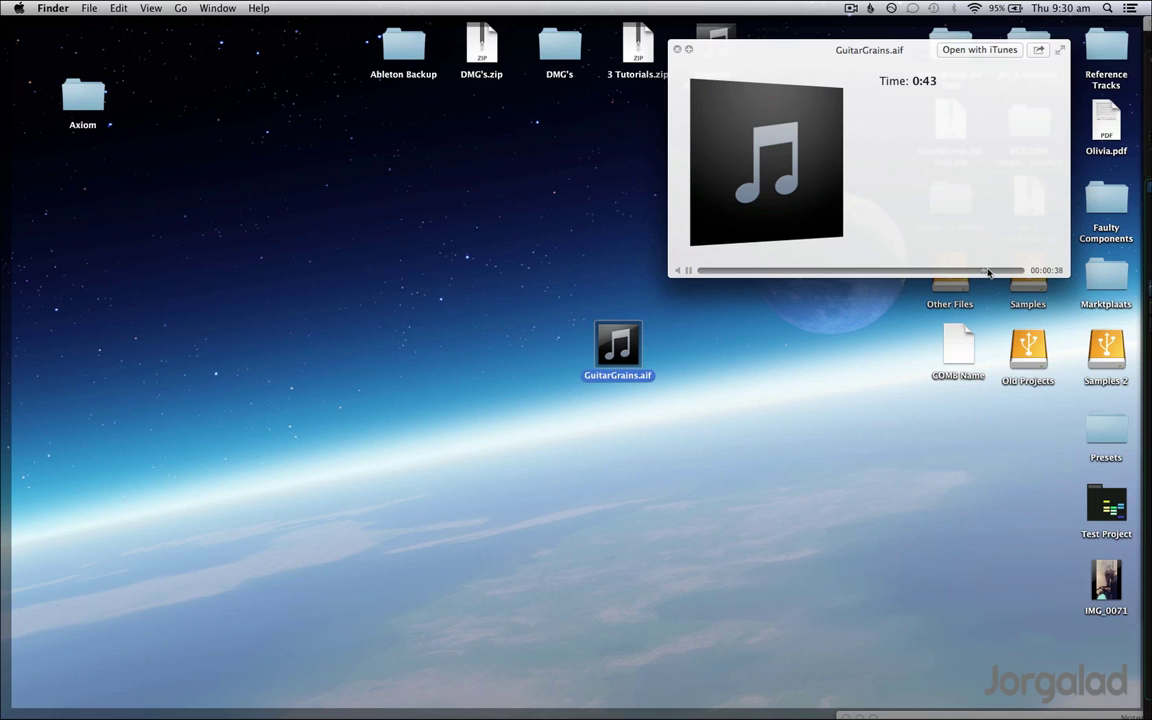
pyautogui.press('space')
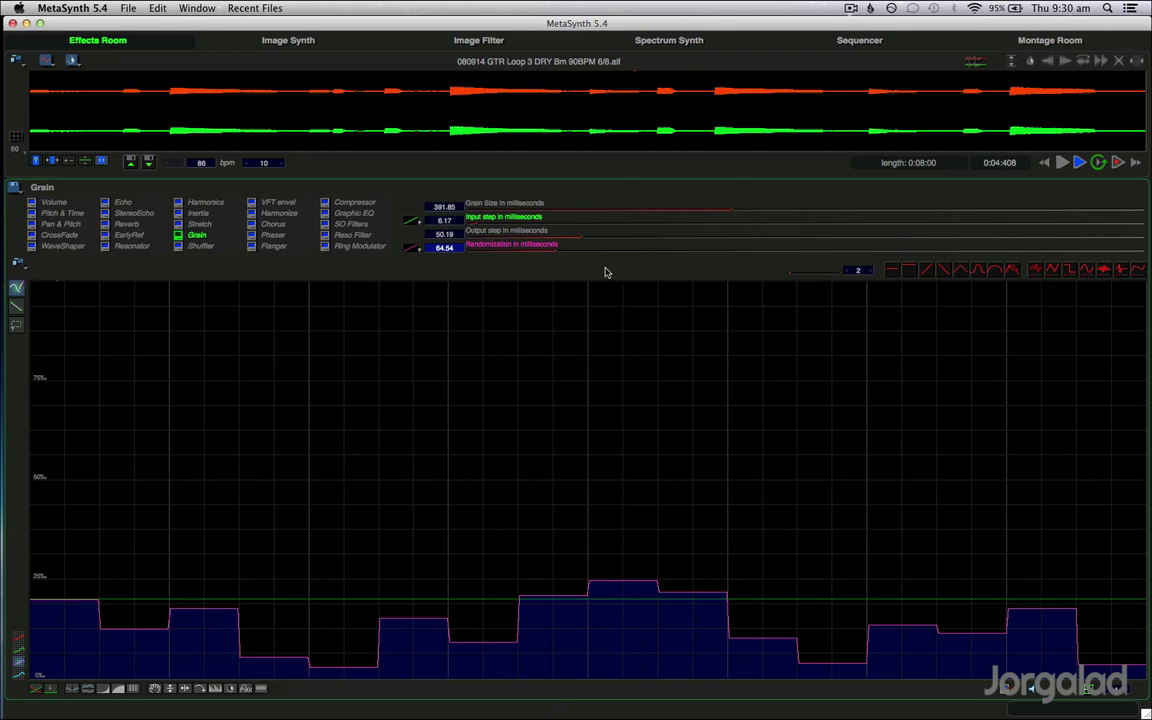
# Step: Save the guitar loop to the Desktop as a 24-bit AIFF named 080914 GTR Loop 3 DRY Bm 90BPM 6-8 and render the Grain effect
pyautogui.press('Return')
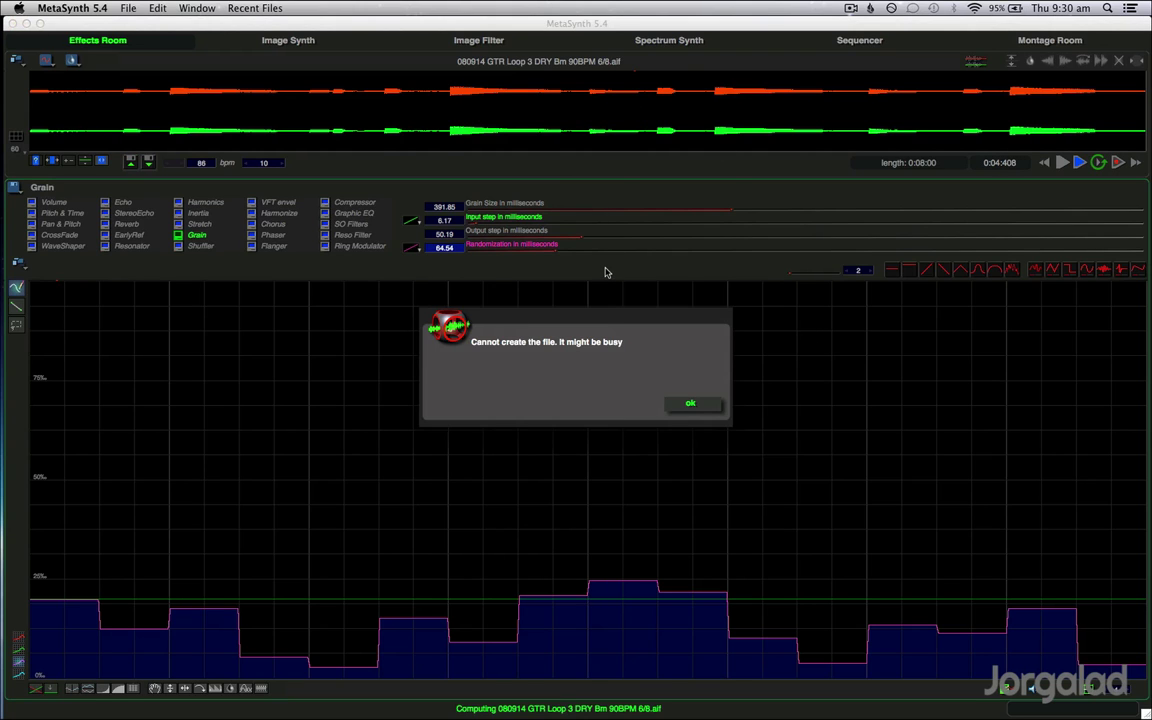
pyautogui.click(705, 404)
pyautogui.click(72, 8)
pyautogui.moveTo(128, 8)
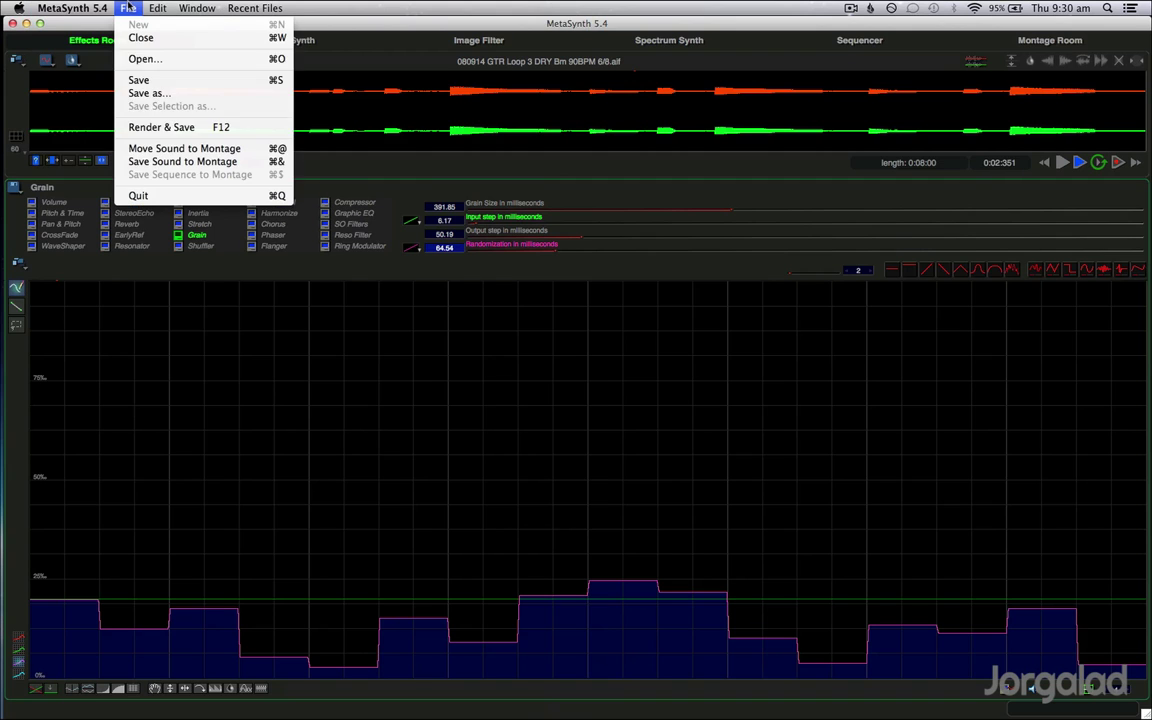
pyautogui.click(195, 95)
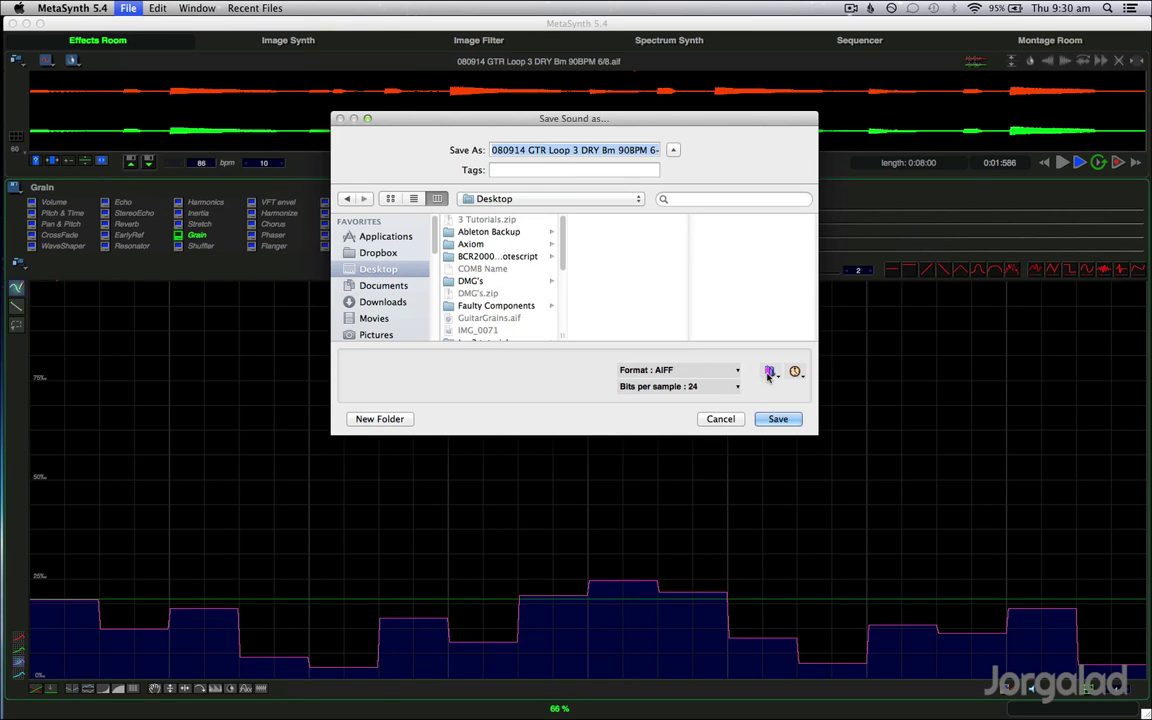
pyautogui.click(772, 419)
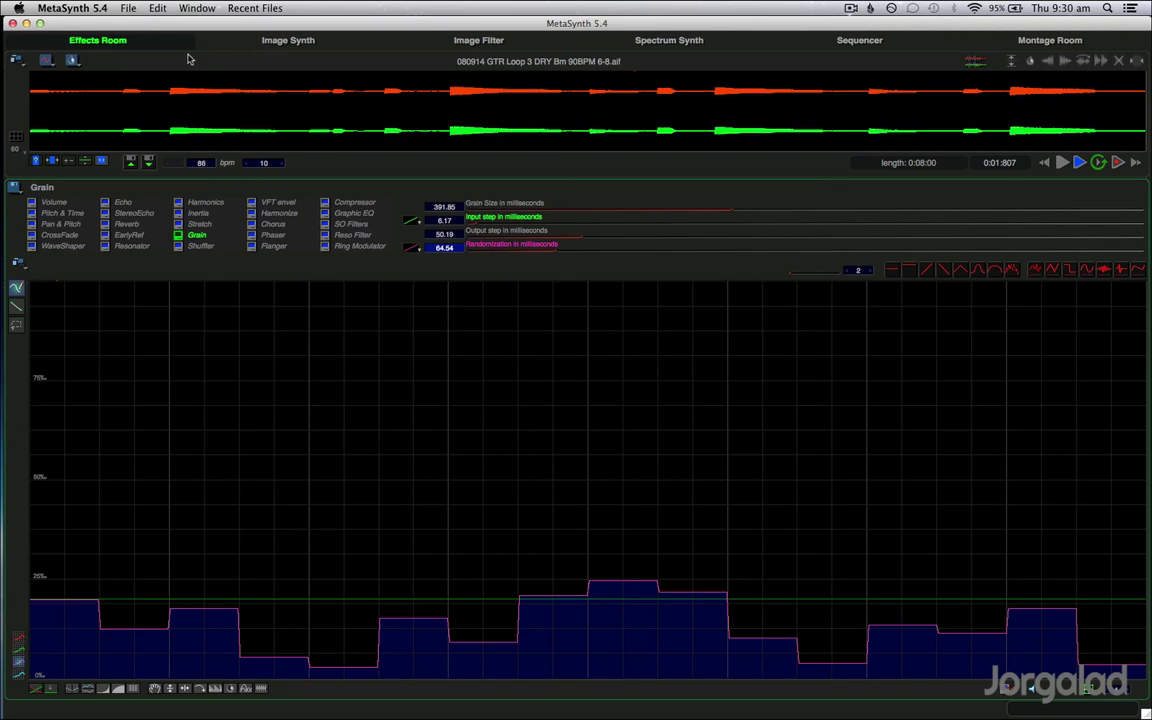
pyautogui.click(1006, 694)
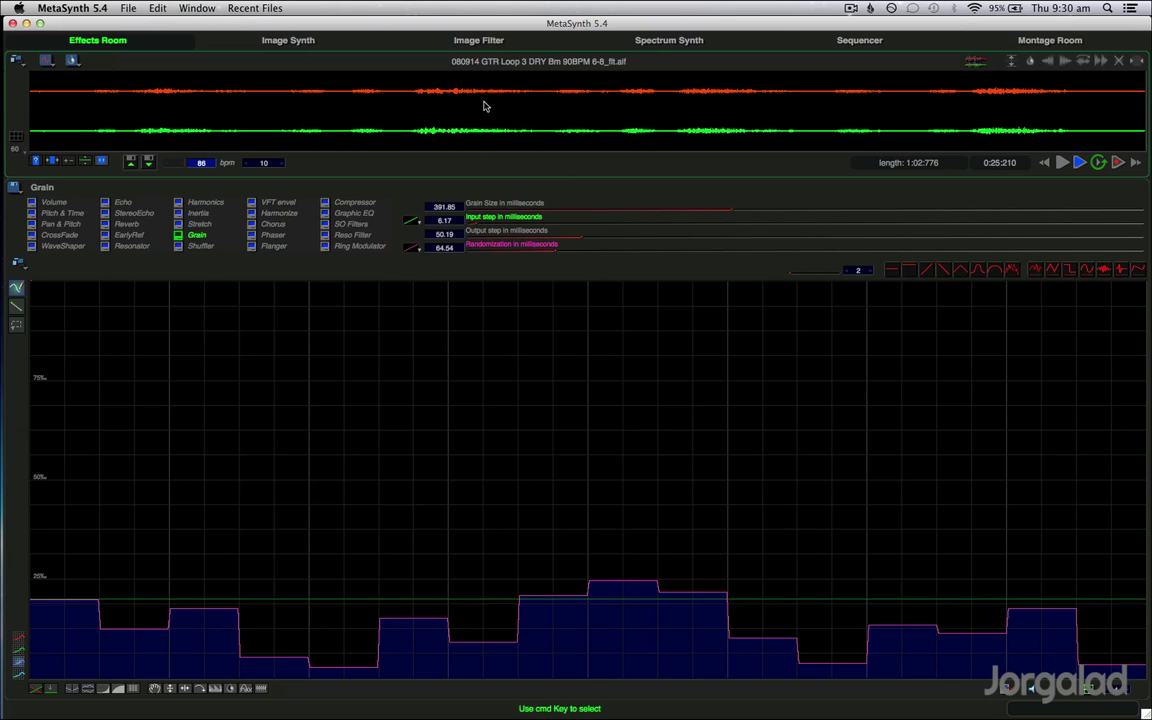
# Step: Switch to the Image Filter room and fill the filter canvas with white, then with yellow in stereo mode
pyautogui.click(480, 40)
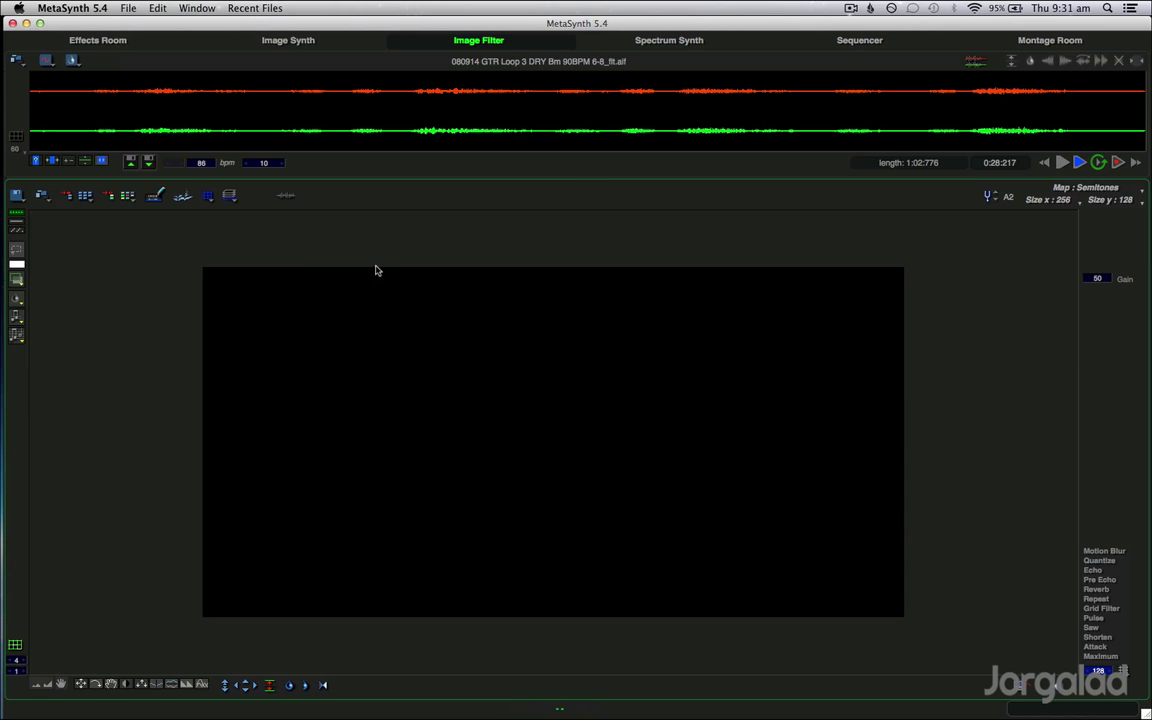
pyautogui.click(404, 309)
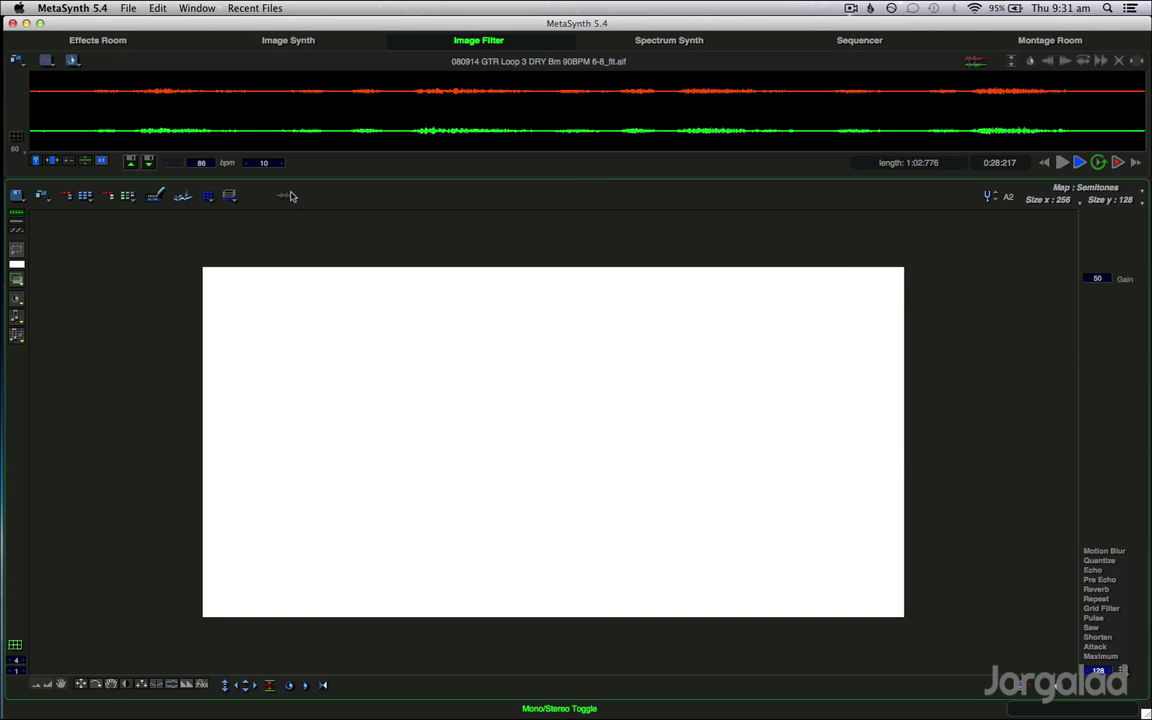
pyautogui.click(355, 350)
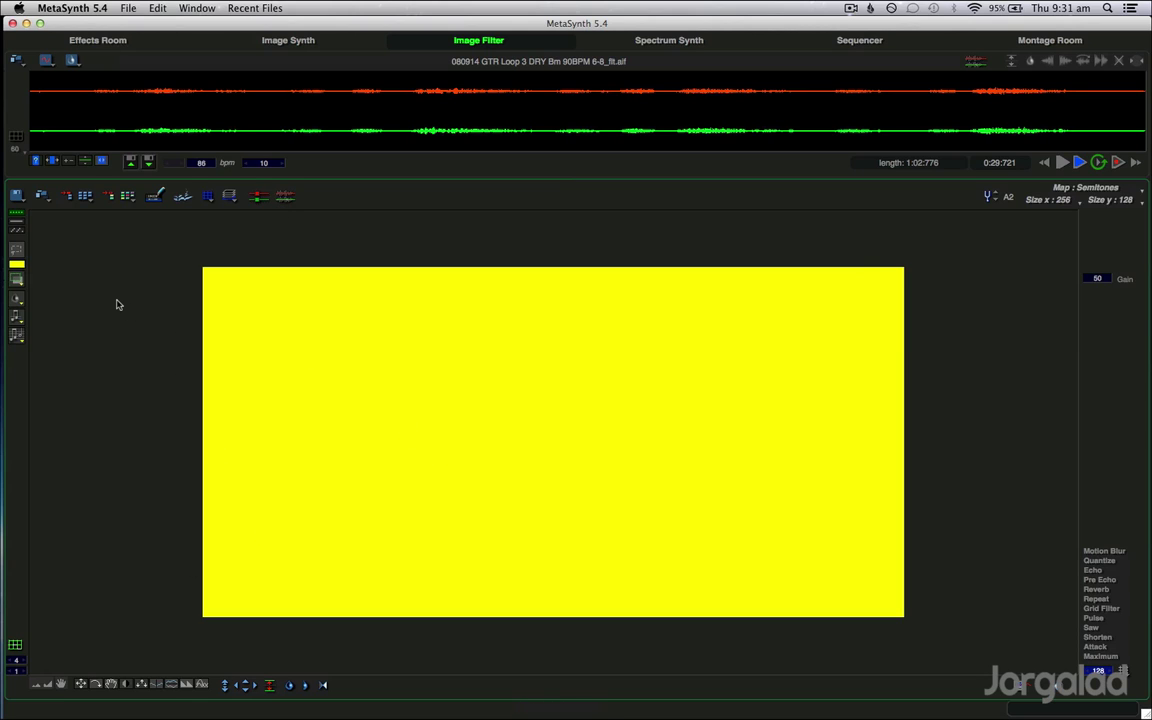
# Step: Choose the pen brush with green and paint scattered short strokes across the upper half of the yellow filter canvas
pyautogui.click(15, 251)
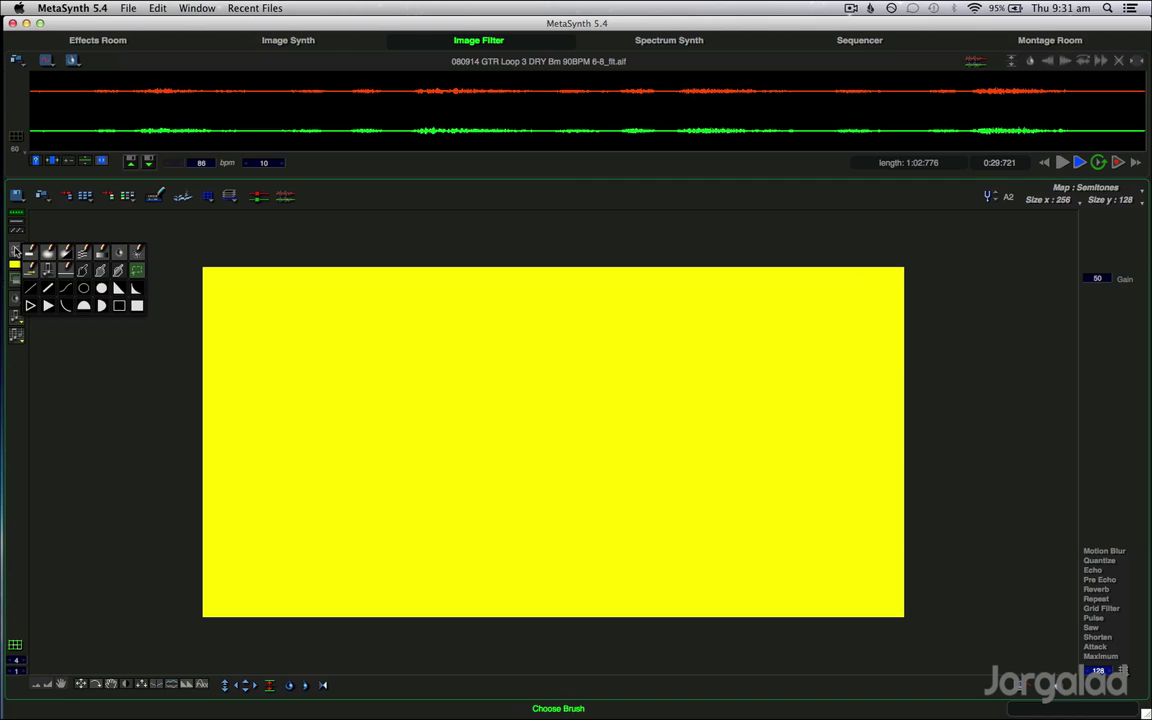
pyautogui.click(31, 254)
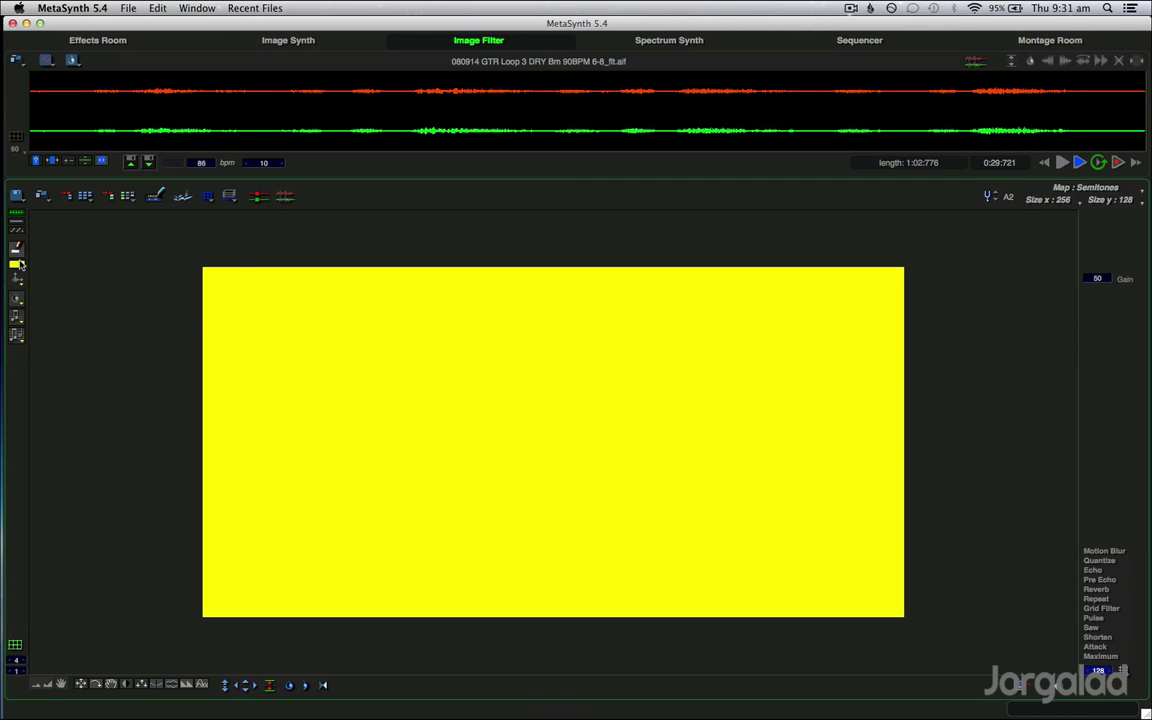
pyautogui.click(18, 263)
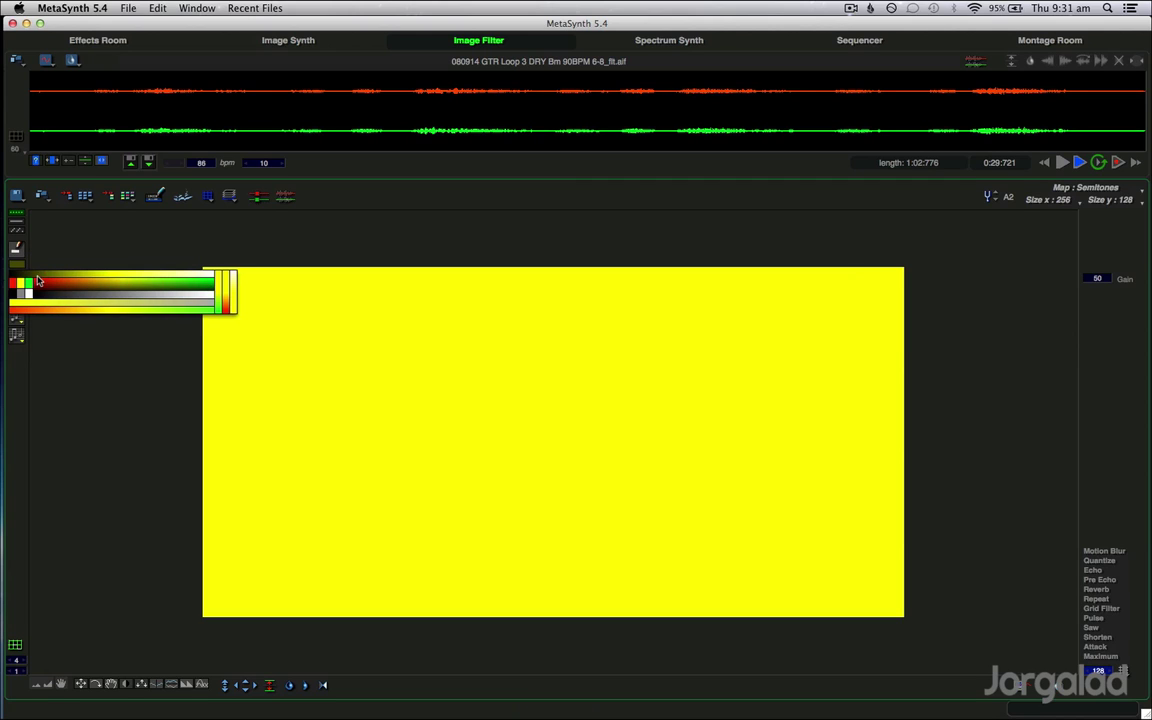
pyautogui.click(29, 284)
pyautogui.click(243, 309)
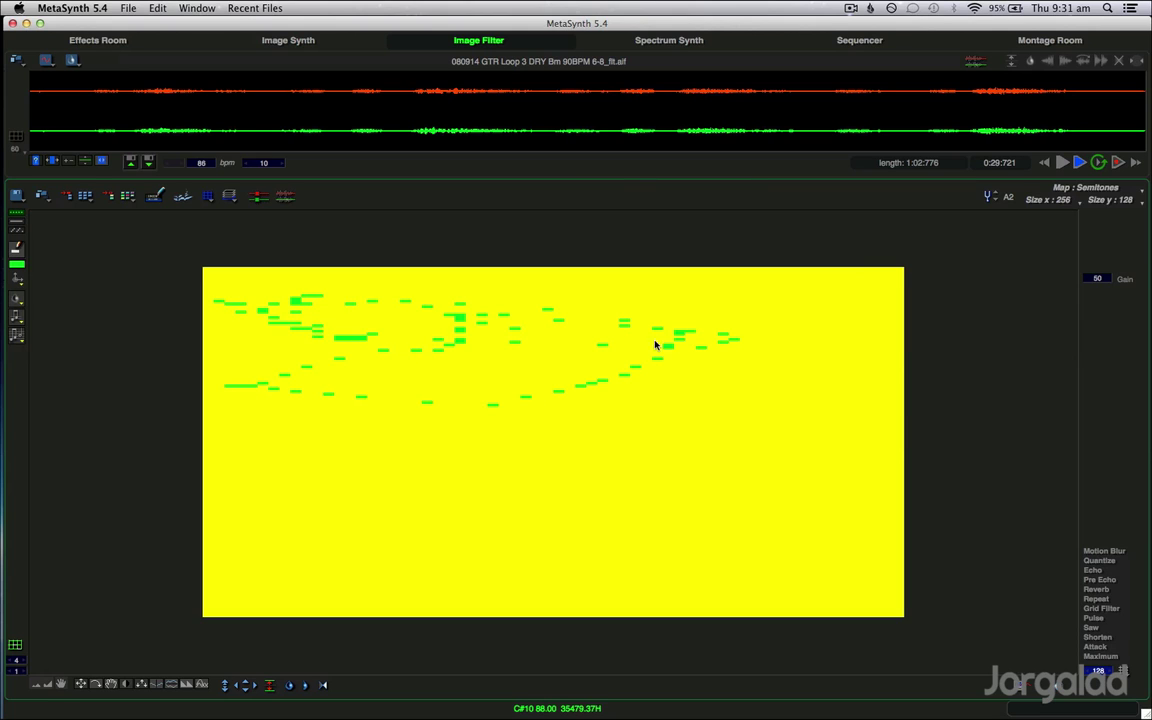
pyautogui.moveTo(559, 326); pyautogui.dragTo(874, 385)
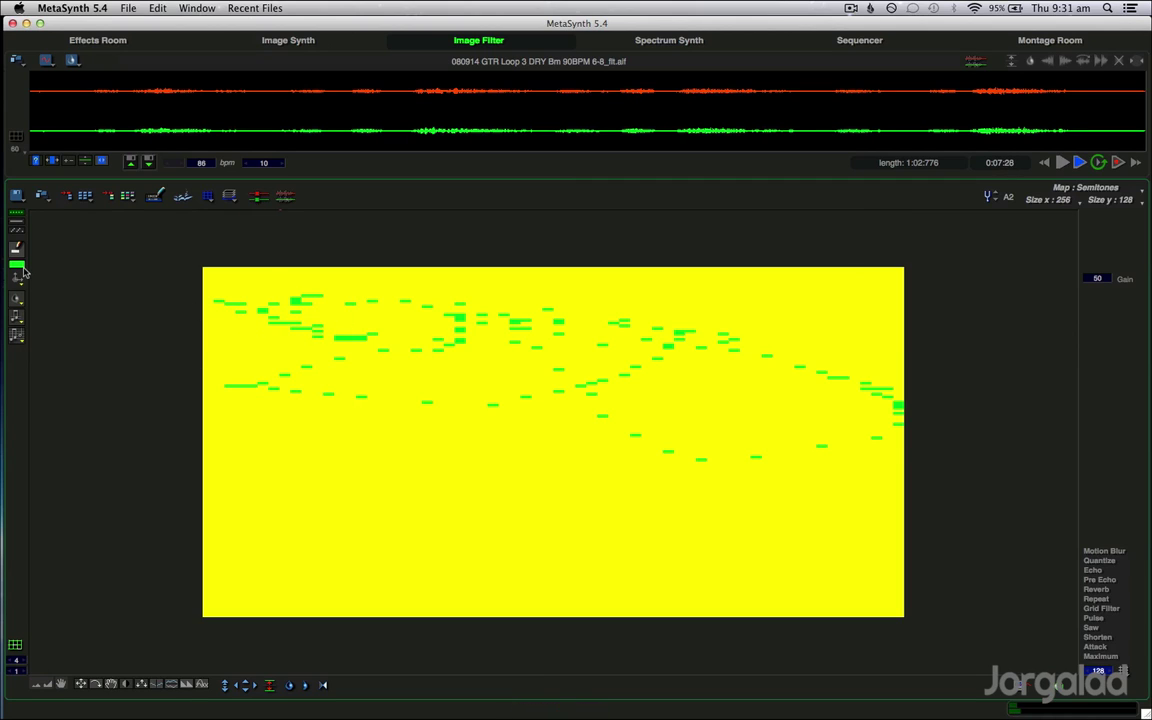
# Step: Clear the entire filter canvas and select green as the painting colour
pyautogui.press('super+a')
pyautogui.press('Delete')
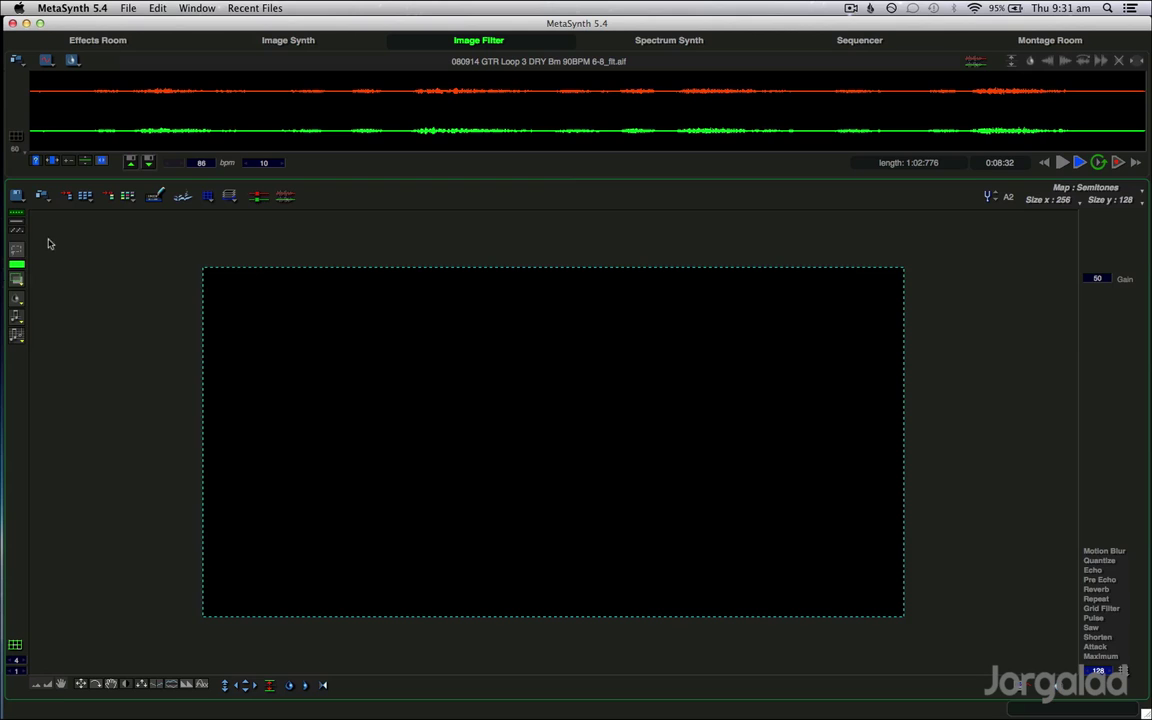
pyautogui.click(23, 266)
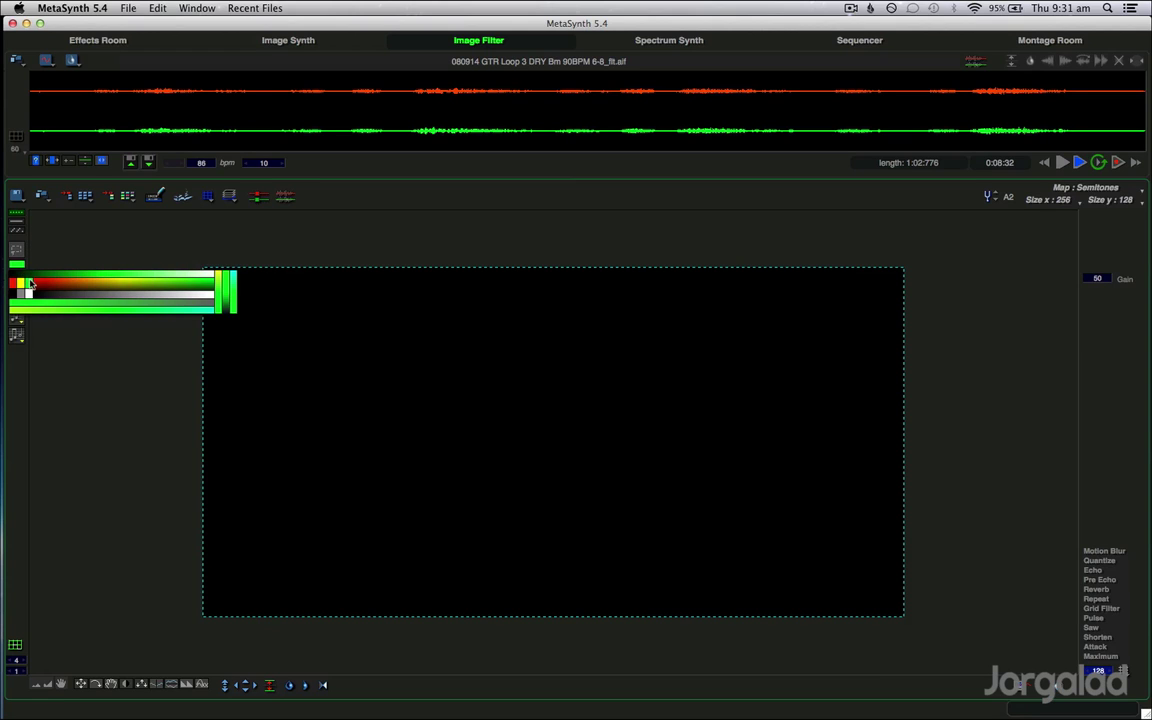
pyautogui.click(30, 286)
pyautogui.moveTo(270, 307); pyautogui.dragTo(316, 327)
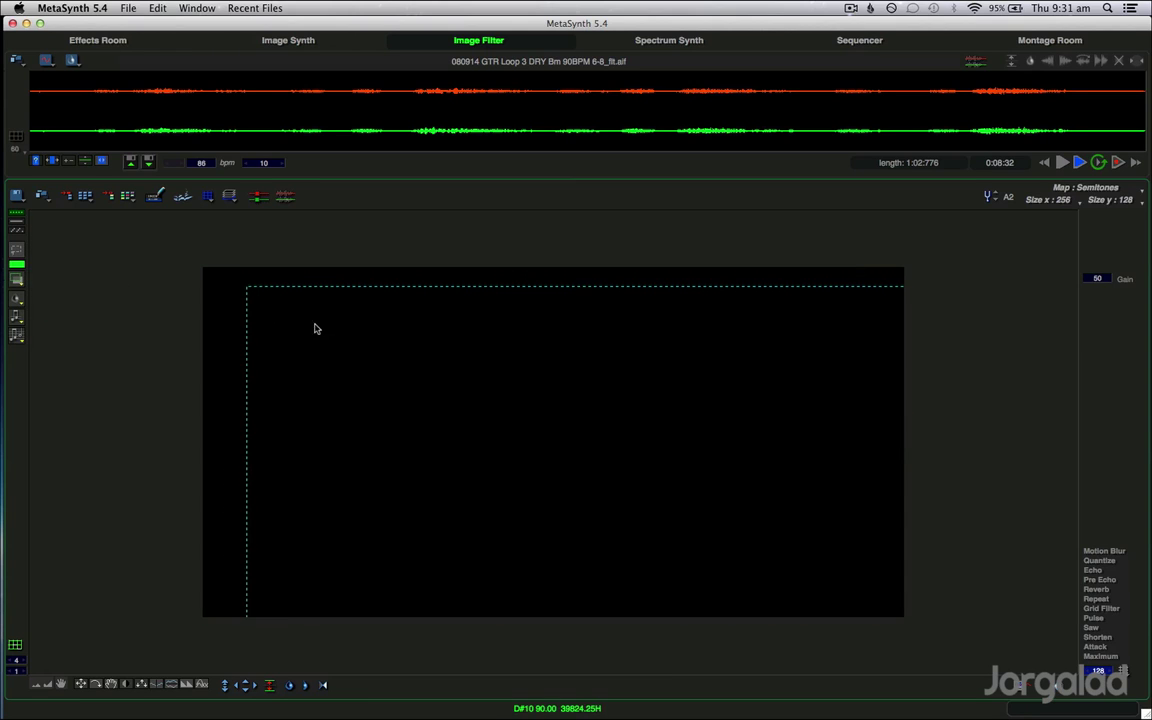
# Step: Use the pen brush with the repeating stroke mode to scatter short green strokes over the upper and middle canvas
pyautogui.click(17, 262)
pyautogui.click(18, 252)
pyautogui.click(15, 218)
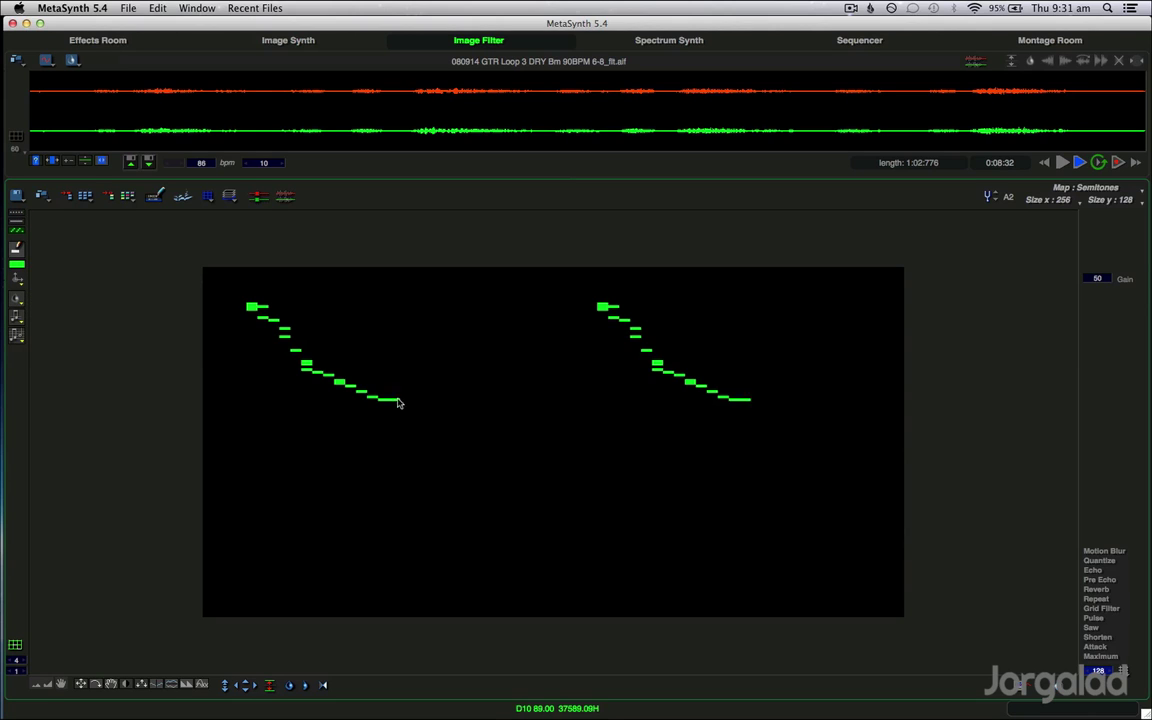
pyautogui.moveTo(263, 418)
pyautogui.mouseDown()
pyautogui.moveTo(332, 352)
pyautogui.moveTo(200, 446)
pyautogui.moveTo(236, 457)
pyautogui.moveTo(324, 378)
pyautogui.mouseUp()
pyautogui.moveTo(288, 285)
pyautogui.mouseDown()
pyautogui.moveTo(314, 334)
pyautogui.moveTo(340, 470)
pyautogui.mouseUp()
pyautogui.moveTo(283, 404)
pyautogui.mouseDown()
pyautogui.moveTo(429, 393)
pyautogui.moveTo(465, 311)
pyautogui.moveTo(499, 291)
pyautogui.moveTo(473, 468)
pyautogui.moveTo(483, 411)
pyautogui.moveTo(373, 363)
pyautogui.moveTo(437, 383)
pyautogui.mouseUp()
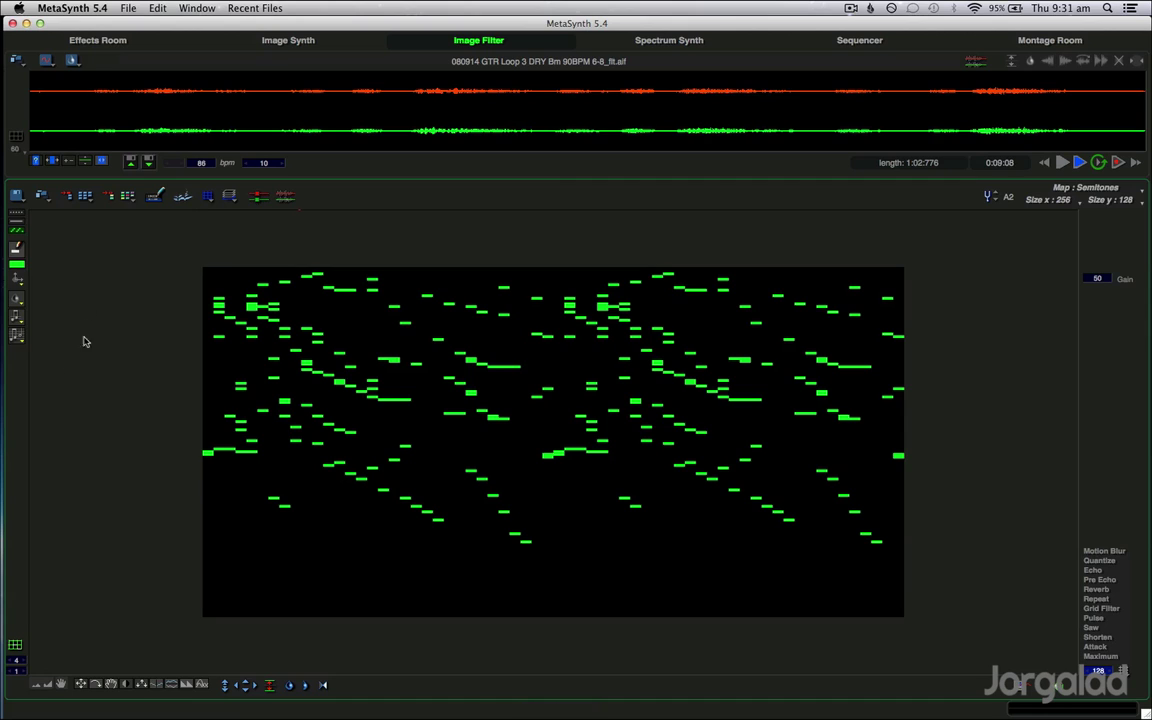
# Step: Scatter short red strokes and darker green strokes across the whole filter canvas with the same repeating pen
pyautogui.click(23, 265)
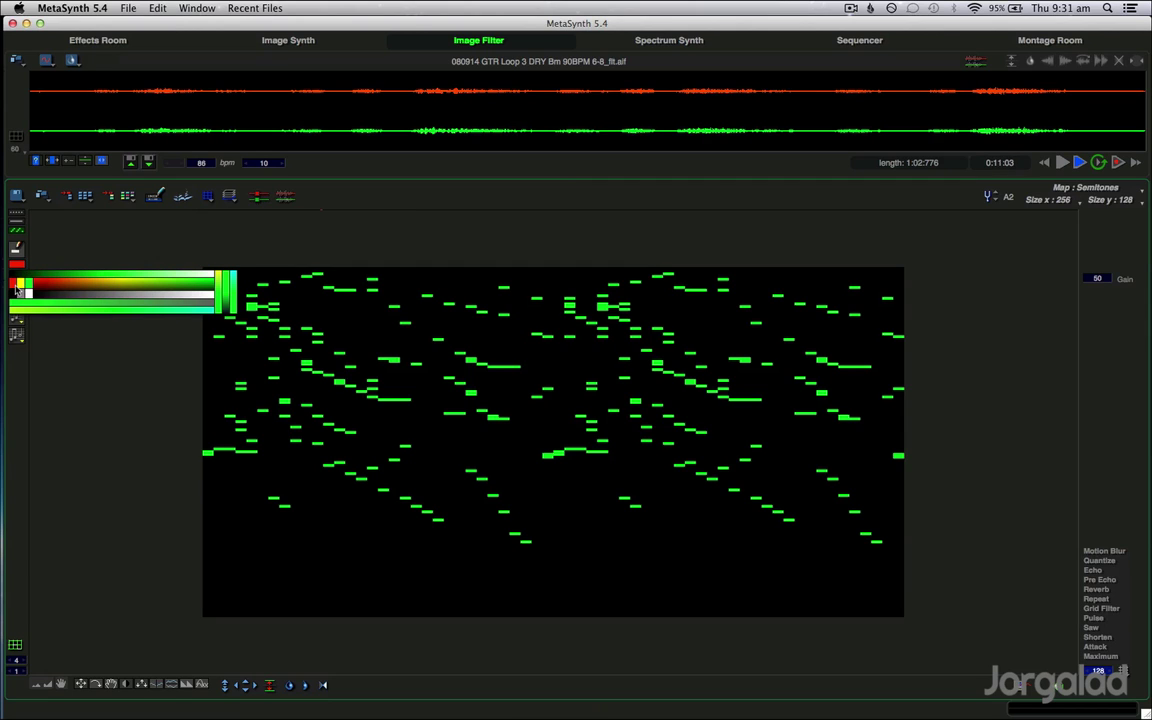
pyautogui.click(12, 285)
pyautogui.moveTo(231, 360)
pyautogui.mouseDown()
pyautogui.moveTo(300, 330)
pyautogui.moveTo(368, 329)
pyautogui.moveTo(411, 278)
pyautogui.moveTo(440, 402)
pyautogui.moveTo(424, 501)
pyautogui.moveTo(535, 507)
pyautogui.moveTo(259, 527)
pyautogui.moveTo(363, 362)
pyautogui.moveTo(555, 337)
pyautogui.moveTo(300, 322)
pyautogui.moveTo(358, 284)
pyautogui.moveTo(555, 290)
pyautogui.moveTo(500, 420)
pyautogui.moveTo(676, 473)
pyautogui.moveTo(826, 586)
pyautogui.moveTo(740, 527)
pyautogui.moveTo(766, 570)
pyautogui.mouseUp()
pyautogui.click(22, 265)
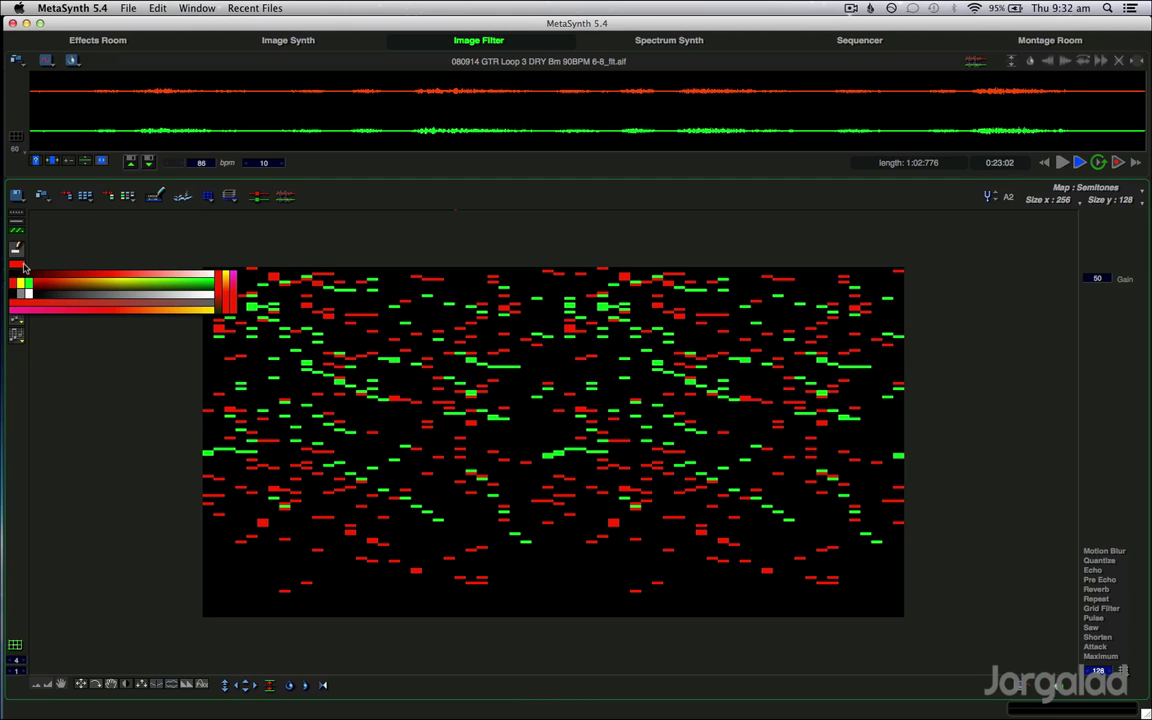
pyautogui.click(213, 288)
pyautogui.moveTo(300, 300)
pyautogui.mouseDown()
pyautogui.moveTo(360, 300)
pyautogui.moveTo(370, 400)
pyautogui.moveTo(295, 571)
pyautogui.moveTo(420, 600)
pyautogui.moveTo(728, 542)
pyautogui.moveTo(206, 553)
pyautogui.moveTo(650, 390)
pyautogui.moveTo(240, 350)
pyautogui.moveTo(270, 329)
pyautogui.moveTo(910, 607)
pyautogui.mouseUp()
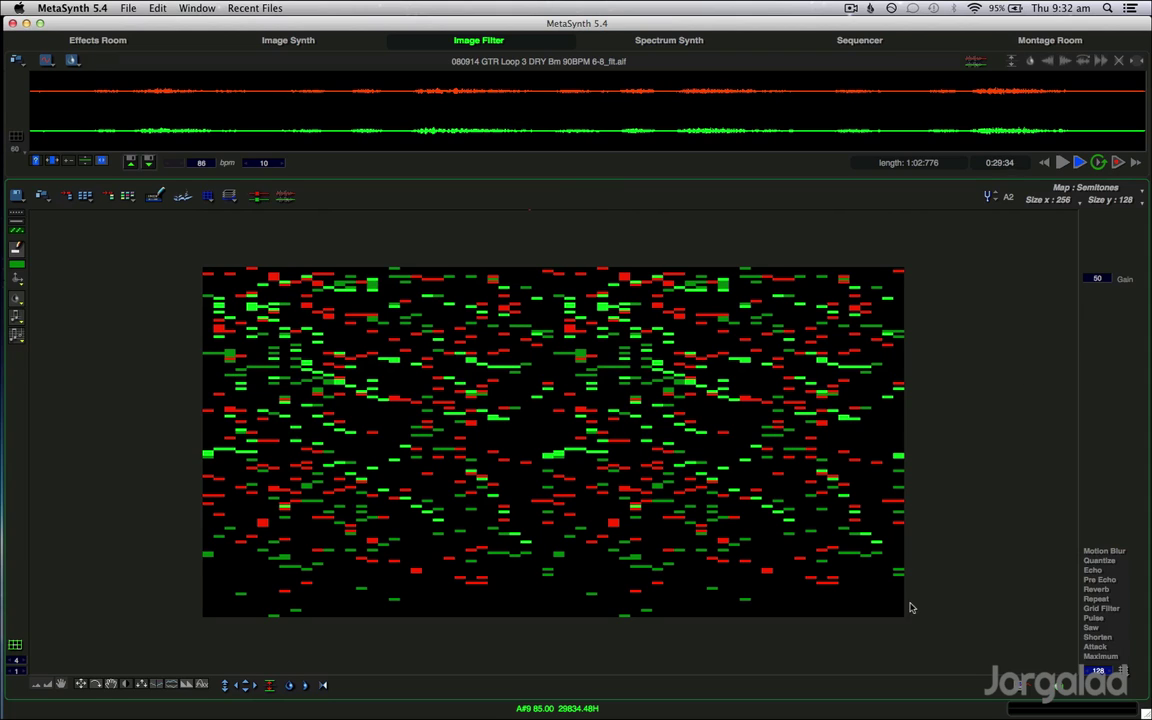
# Step: Switch to a soft brush in yellow without stroke repetition and paint wide sweeps across the middle and lower canvas
pyautogui.click(16, 249)
pyautogui.click(27, 254)
pyautogui.click(16, 249)
pyautogui.click(43, 252)
pyautogui.moveTo(17, 268)
pyautogui.mouseDown()
pyautogui.moveTo(71, 282)
pyautogui.moveTo(25, 286)
pyautogui.mouseUp()
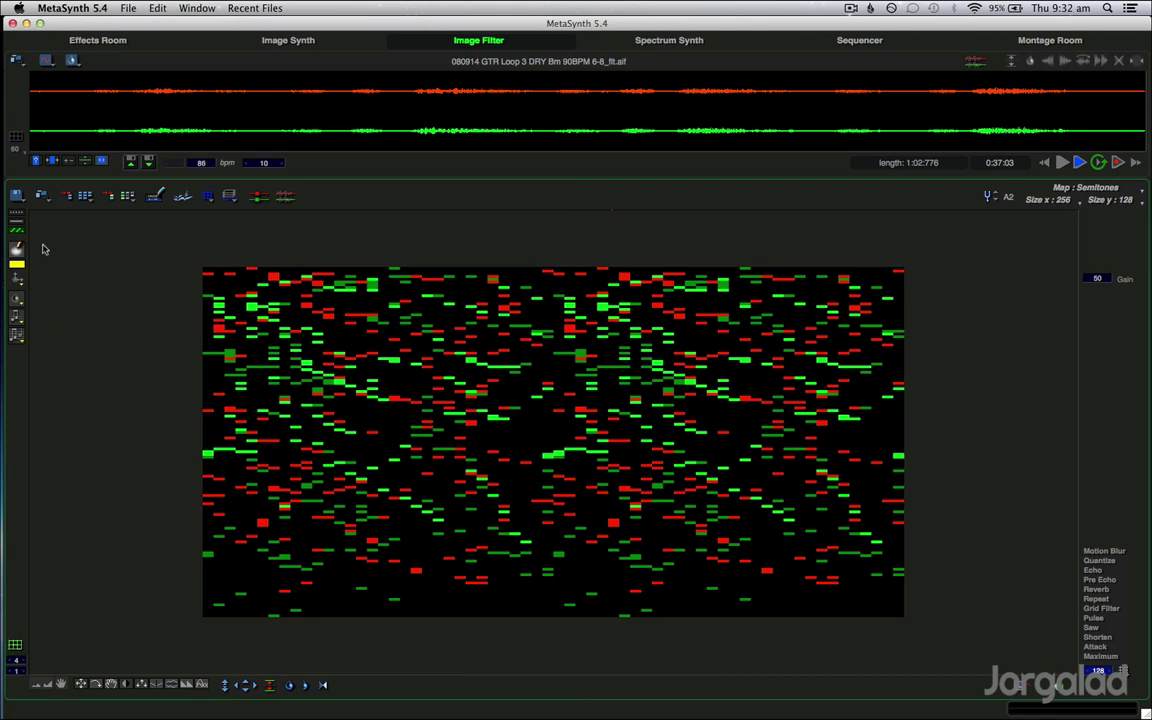
pyautogui.click(16, 249)
pyautogui.click(44, 232)
pyautogui.moveTo(215, 392)
pyautogui.mouseDown()
pyautogui.moveTo(600, 495)
pyautogui.moveTo(880, 385)
pyautogui.mouseUp()
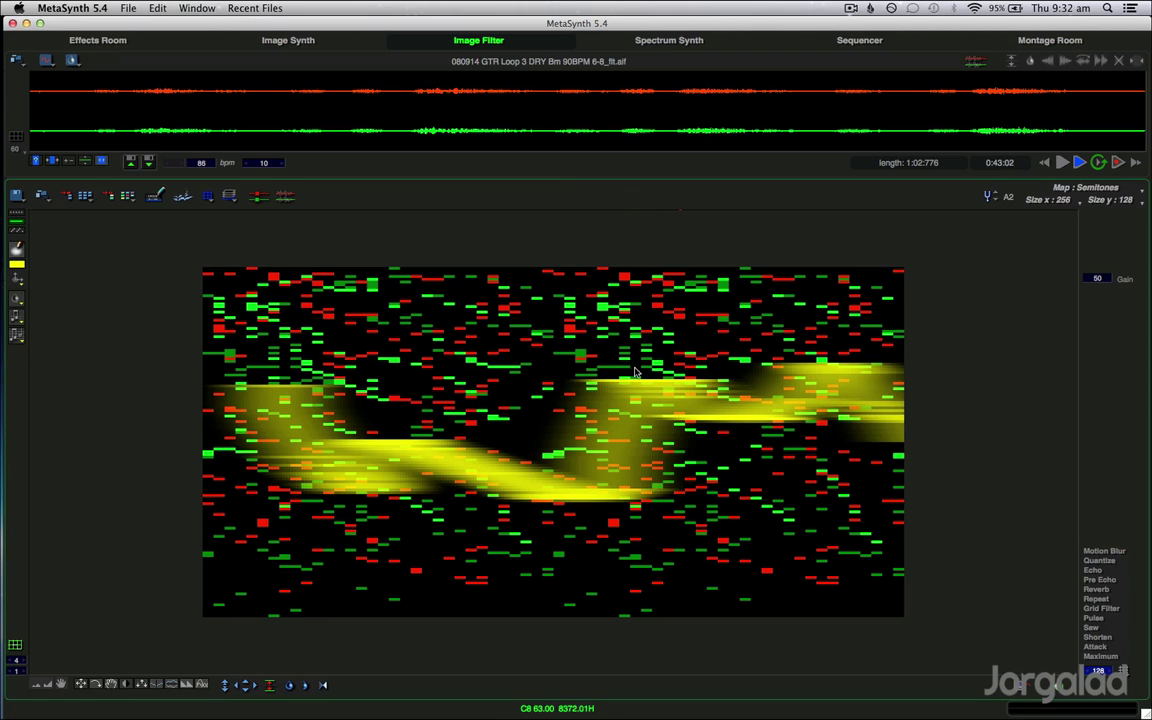
pyautogui.moveTo(215, 330)
pyautogui.mouseDown()
pyautogui.moveTo(380, 335)
pyautogui.moveTo(888, 408)
pyautogui.mouseUp()
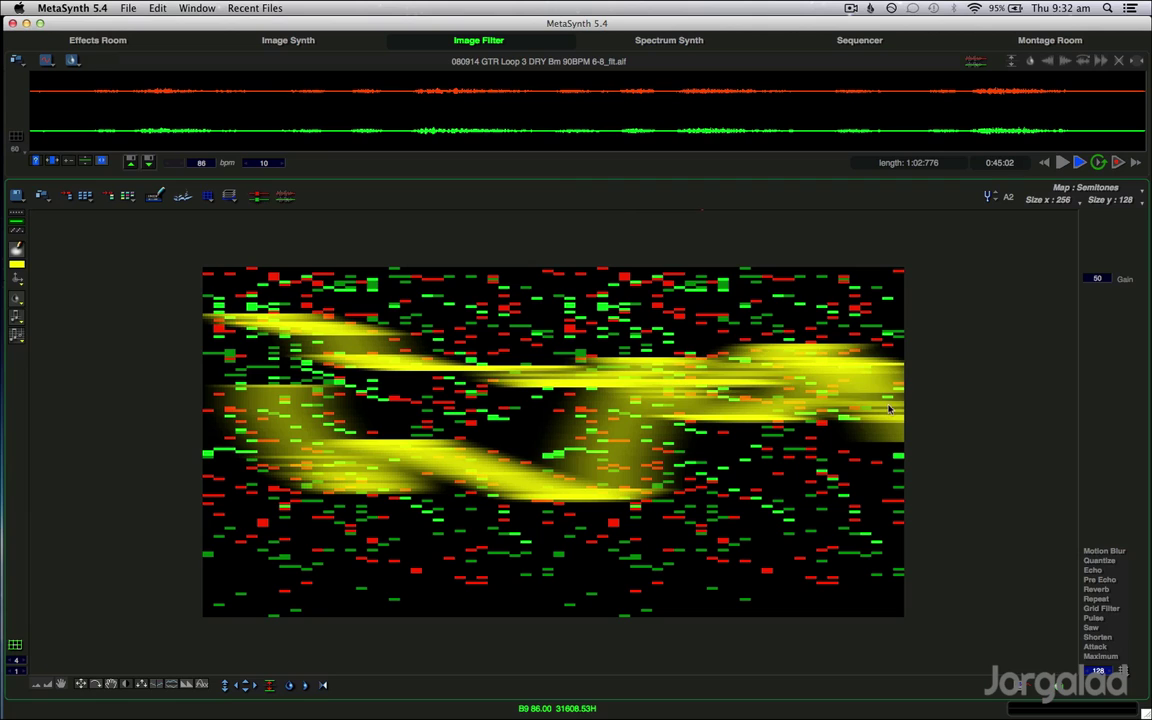
pyautogui.moveTo(895, 545)
pyautogui.mouseDown()
pyautogui.moveTo(663, 545)
pyautogui.moveTo(262, 589)
pyautogui.moveTo(225, 560)
pyautogui.mouseUp()
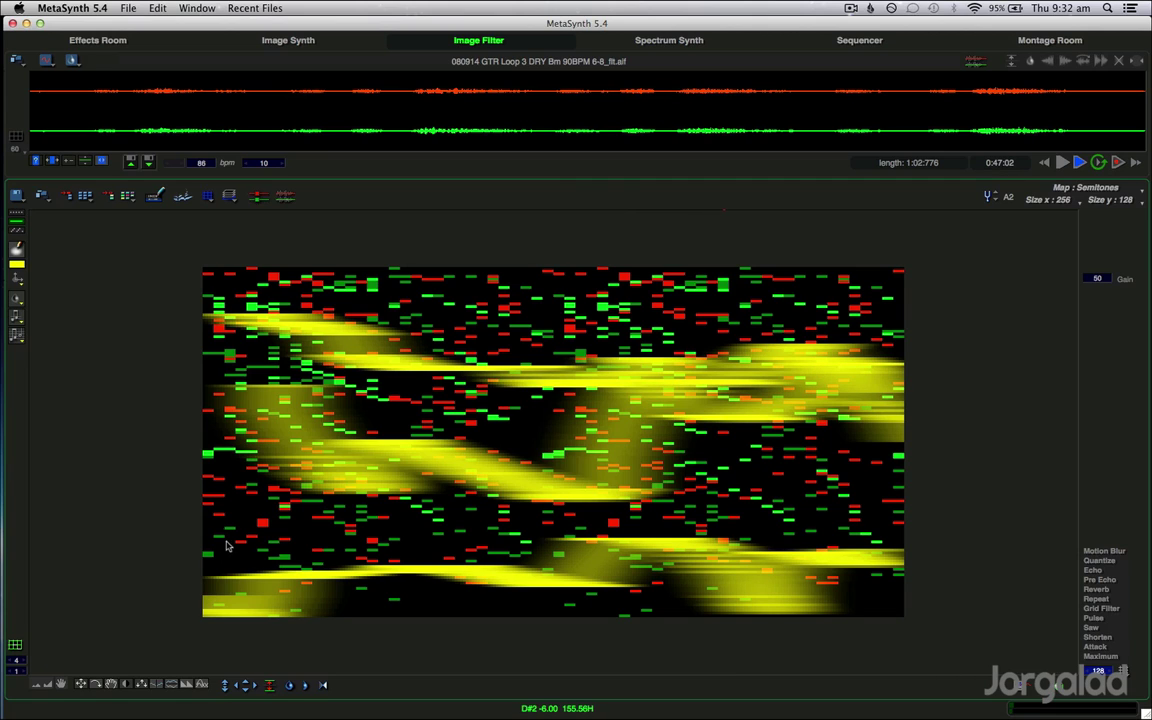
# Step: Paint additional soft yellow sweeps along the upper edge and into the dark gaps of the filter canvas
pyautogui.moveTo(205, 505); pyautogui.dragTo(310, 515)
pyautogui.moveTo(205, 366); pyautogui.dragTo(320, 366)
pyautogui.moveTo(205, 278); pyautogui.dragTo(903, 292)
pyautogui.moveTo(830, 470)
pyautogui.mouseDown()
pyautogui.moveTo(905, 512)
pyautogui.moveTo(630, 445)
pyautogui.mouseUp()
pyautogui.moveTo(350, 365); pyautogui.dragTo(607, 411)
pyautogui.moveTo(620, 300); pyautogui.dragTo(365, 285)
pyautogui.moveTo(495, 522)
pyautogui.mouseDown()
pyautogui.moveTo(476, 597)
pyautogui.moveTo(320, 520)
pyautogui.mouseUp()
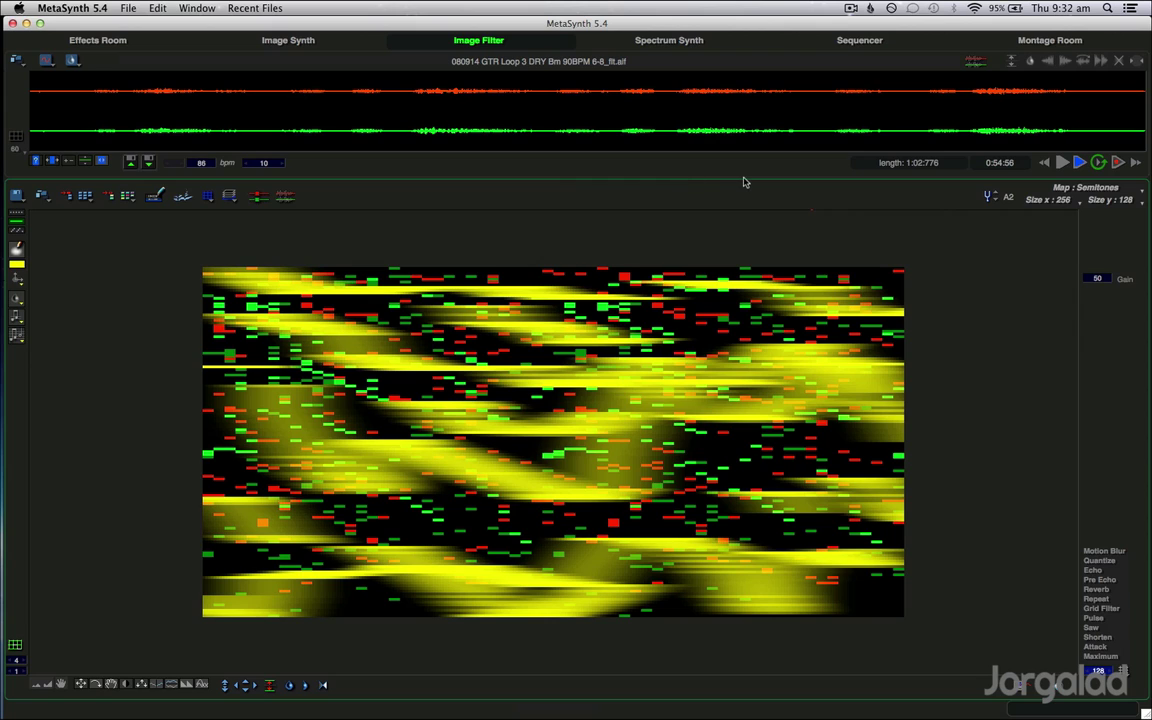
# Step: Switch to the Image Synth room and look at the dialog for opening an instrument, without loading one
pyautogui.click(316, 41)
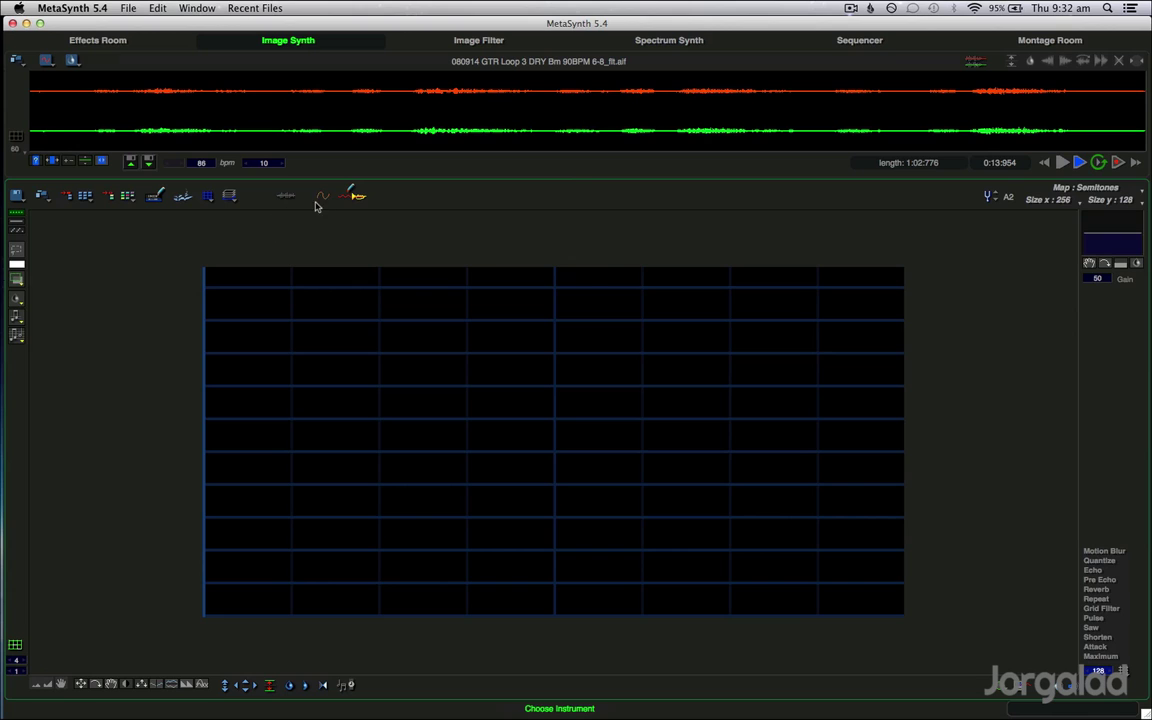
pyautogui.click(320, 197)
pyautogui.click(397, 246)
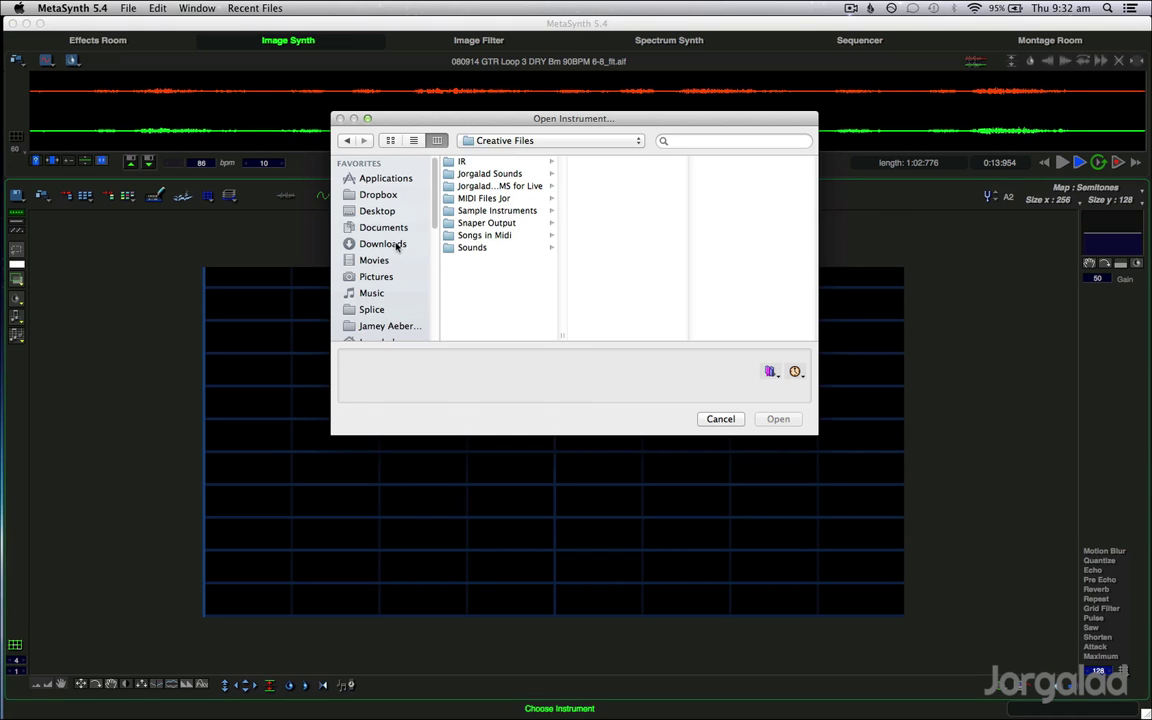
pyautogui.click(721, 418)
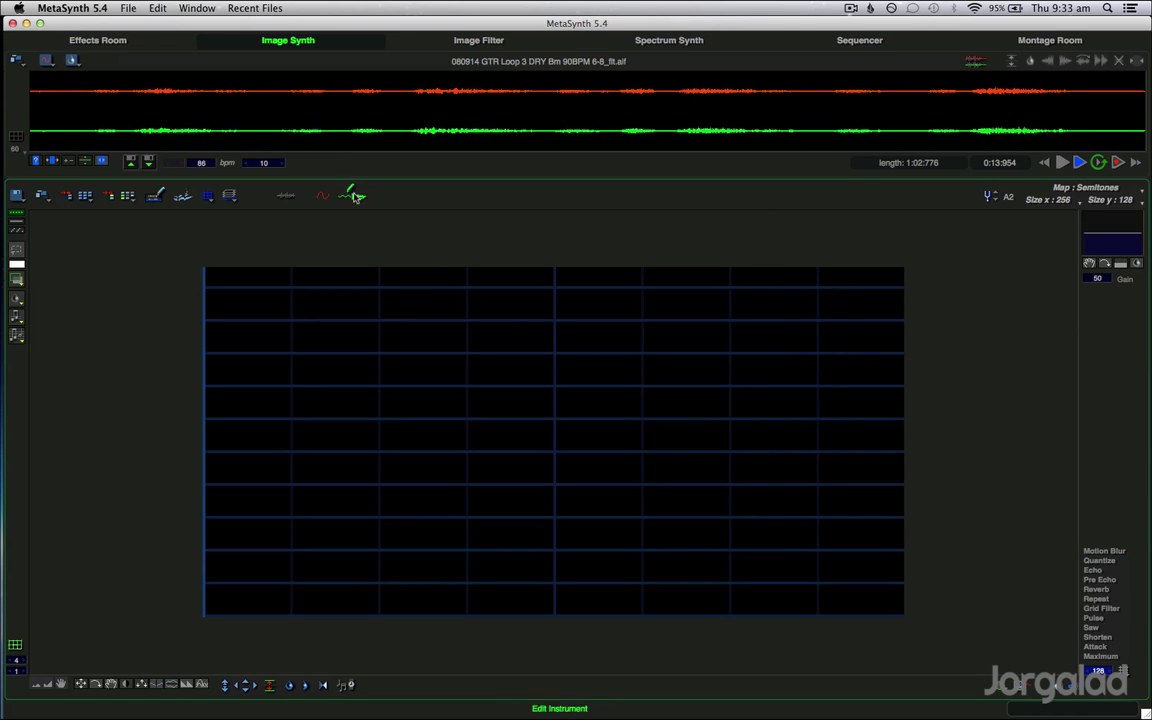
# Step: Edit the WaveSynth instrument, blend its wave table with Voicy and another preset waveform, and accept the instrument
pyautogui.click(356, 195)
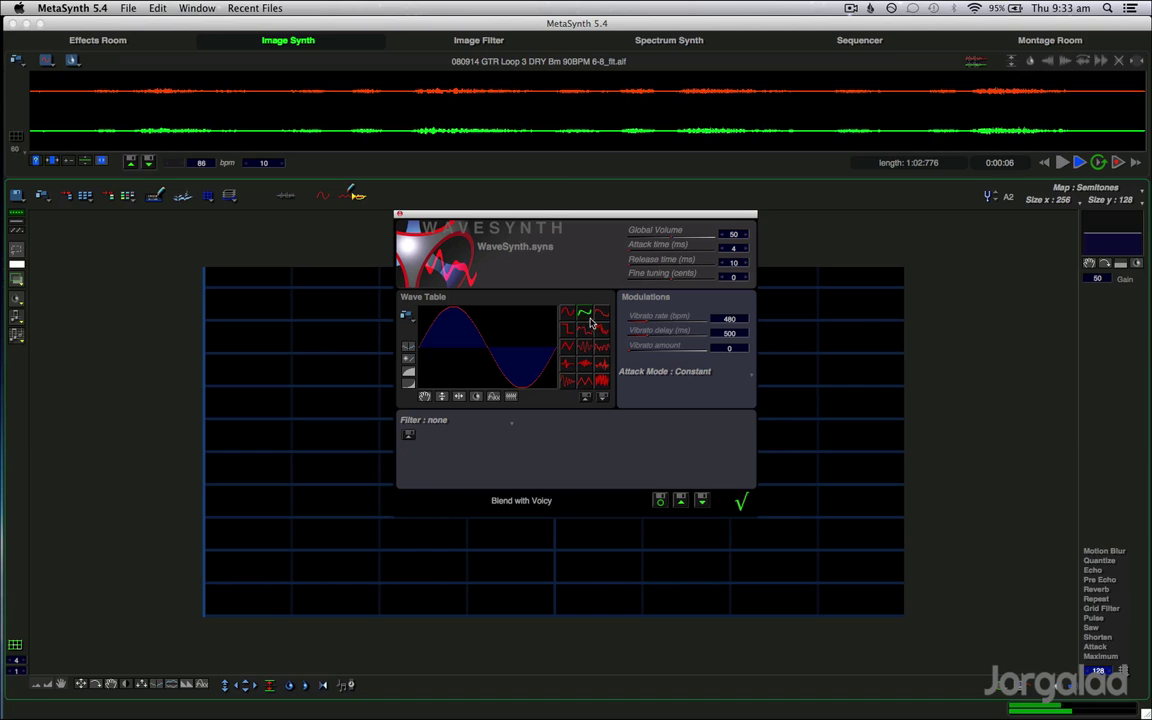
pyautogui.press('XF86AudioRaiseVolume')
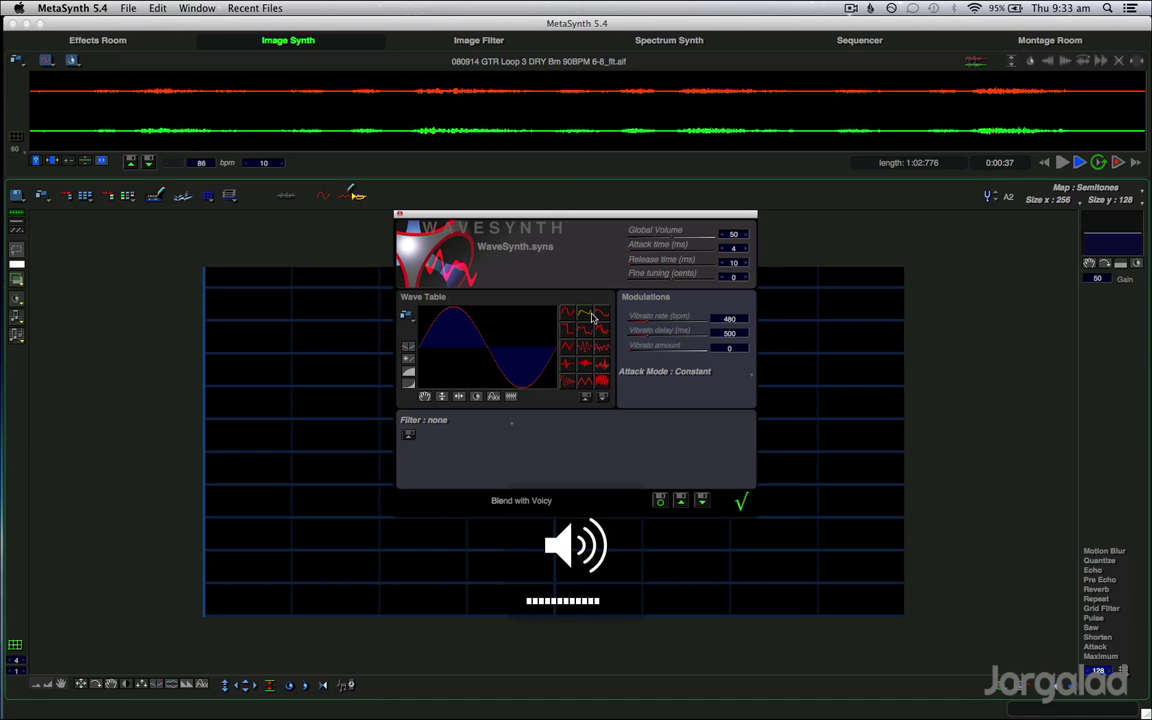
pyautogui.click(592, 318)
pyautogui.click(601, 329)
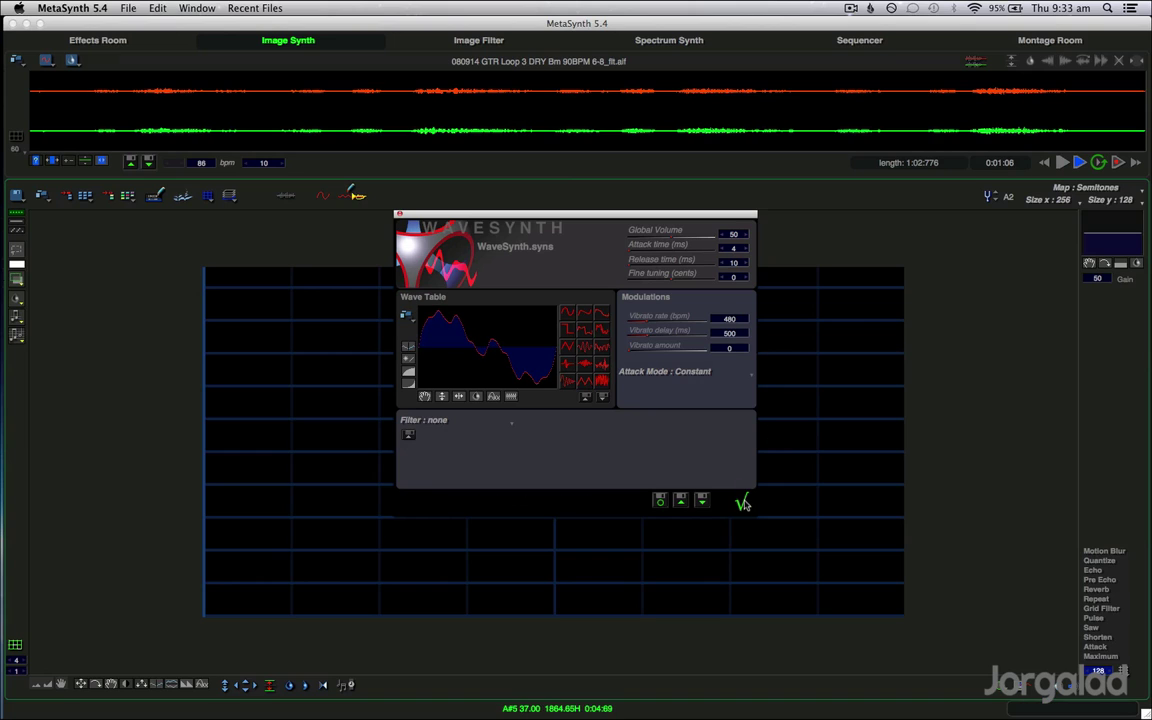
pyautogui.click(741, 502)
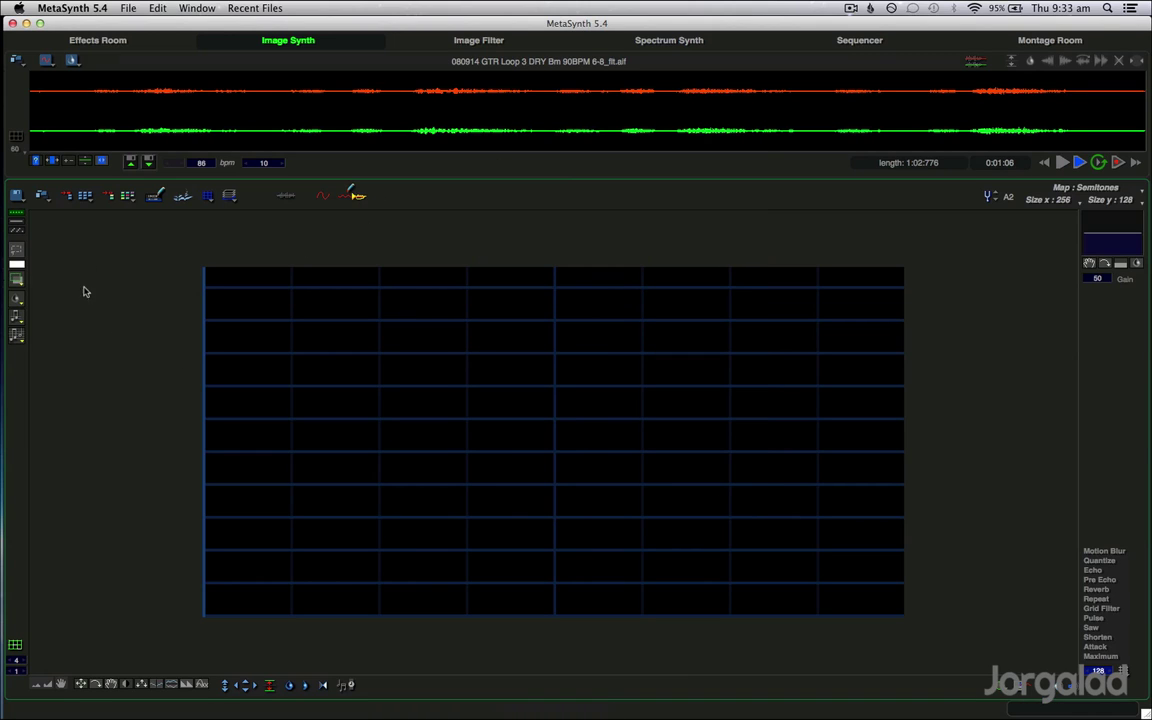
# Step: Turn on stereo mode and use the pen brush to place five short yellow notes around A2 along the grid lines
pyautogui.click(258, 195)
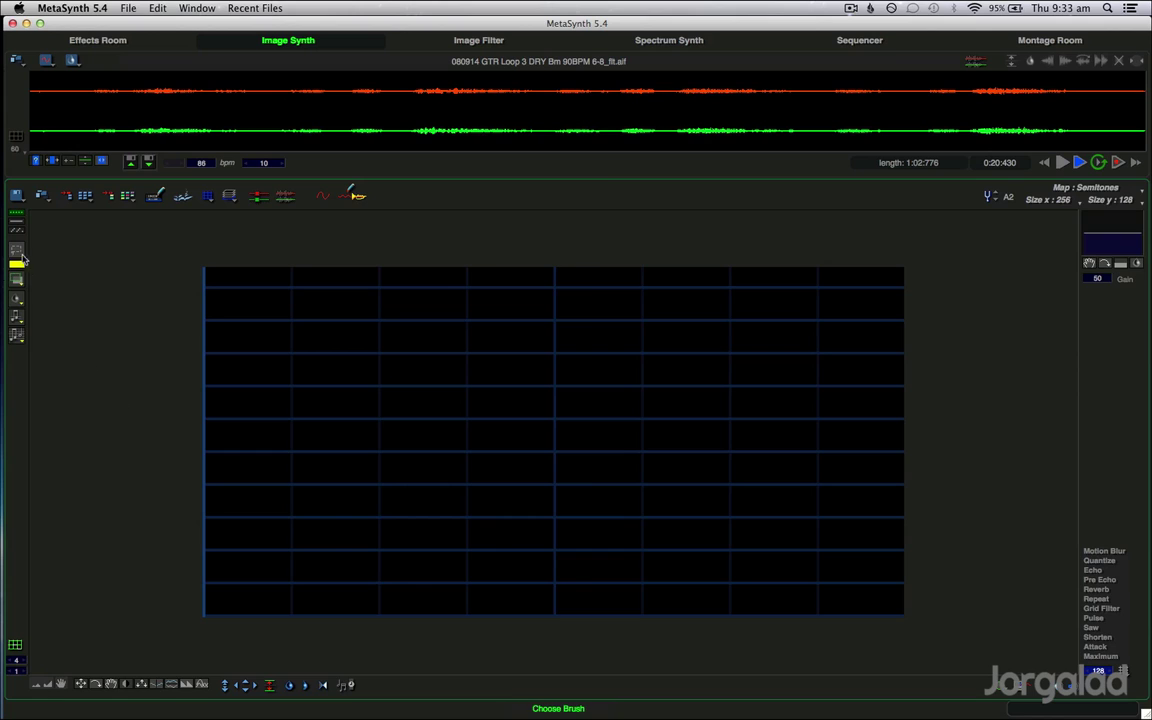
pyautogui.click(20, 251)
pyautogui.click(40, 255)
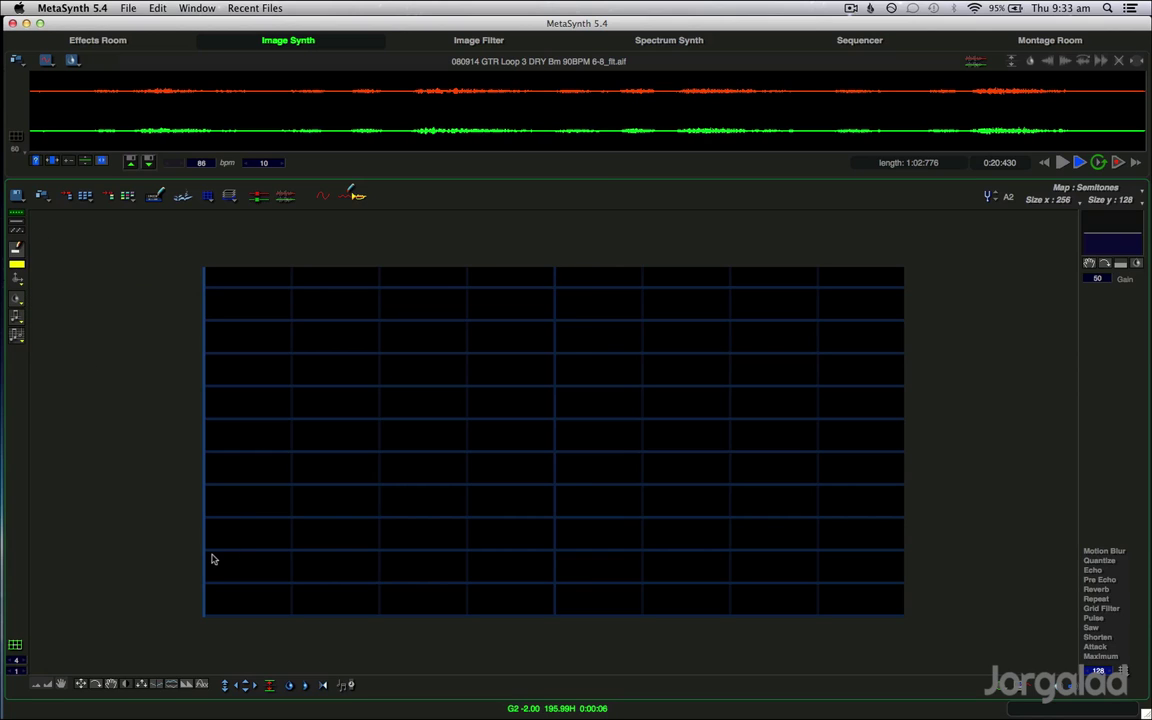
pyautogui.click(296, 550)
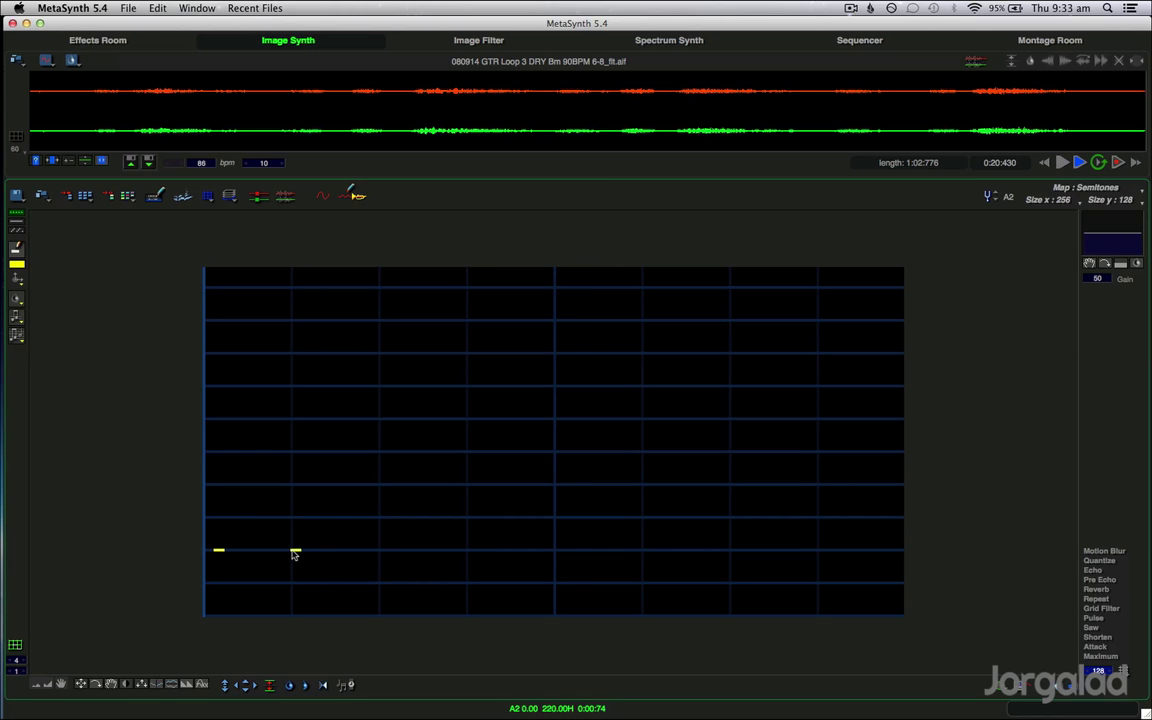
pyautogui.click(471, 548)
pyautogui.click(568, 552)
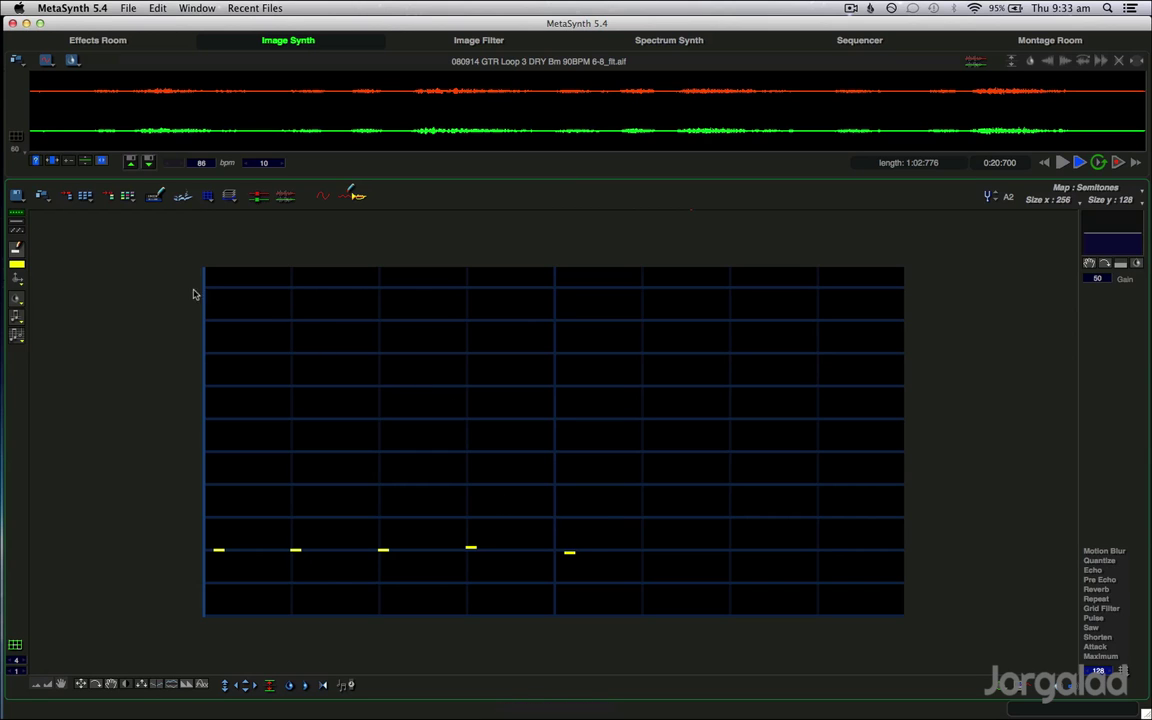
# Step: Load the three-layer exponential preset, raise the system volume and audition the presets that follow, including the DanceDrum multisampler examples
pyautogui.click(90, 203)
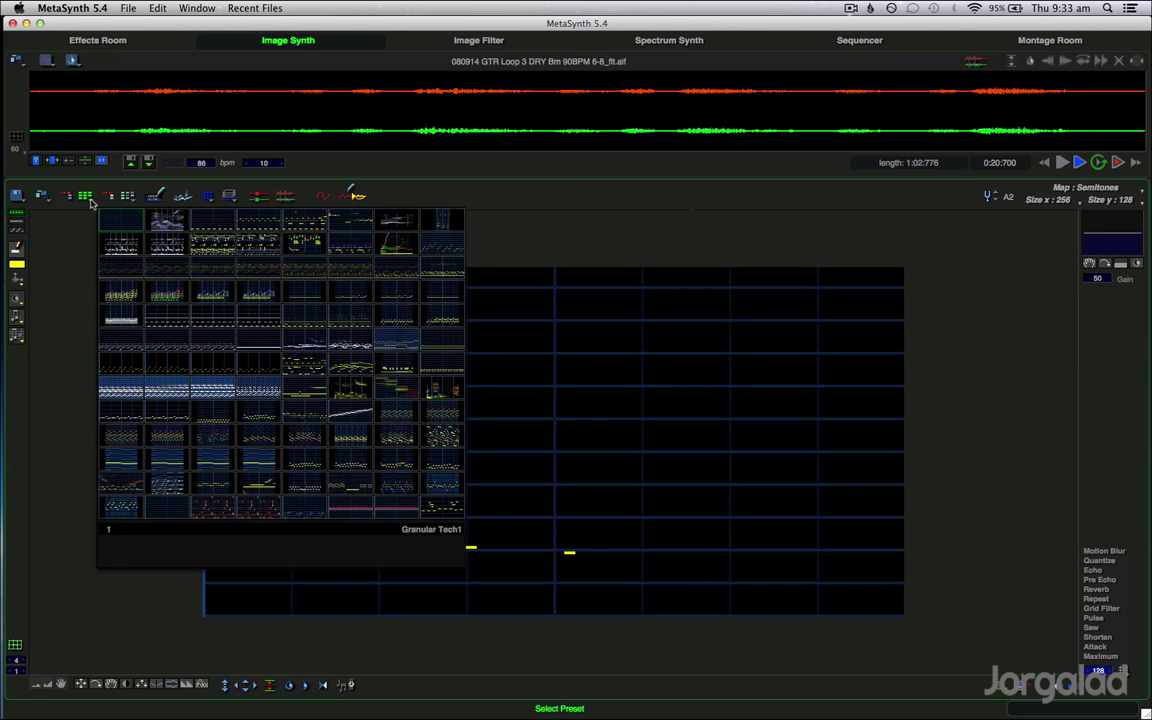
pyautogui.click(170, 221)
pyautogui.press('XF86AudioRaiseVolume')
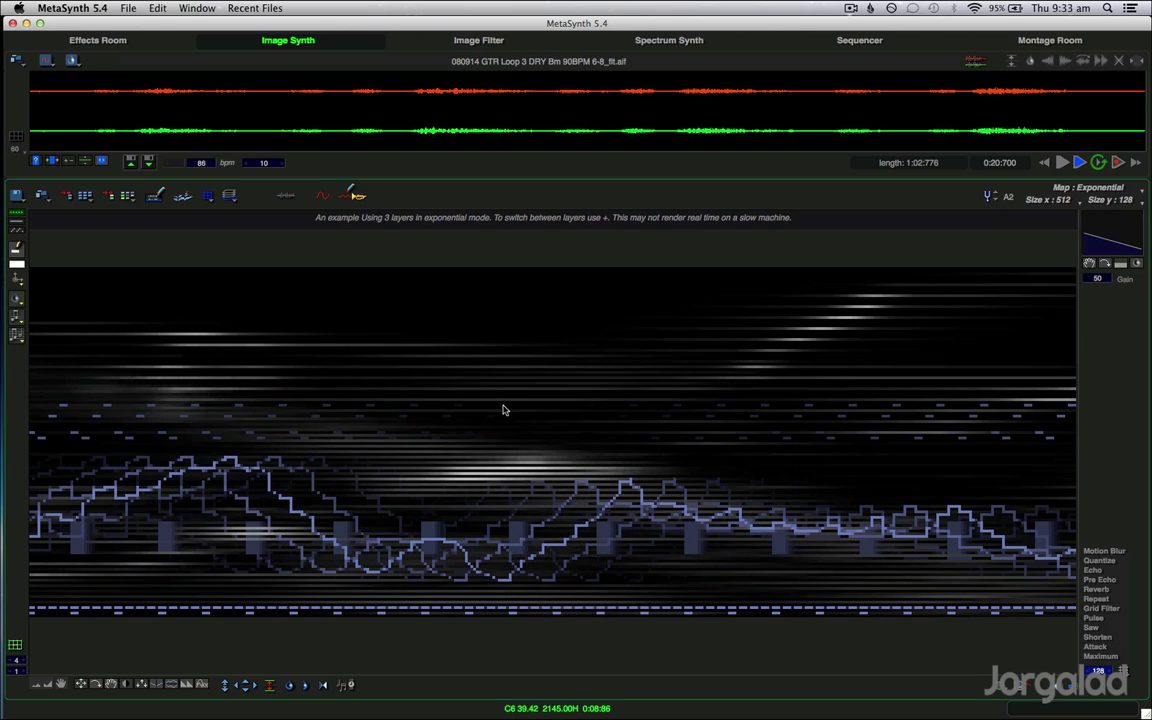
pyautogui.press('XF86AudioRaiseVolume')
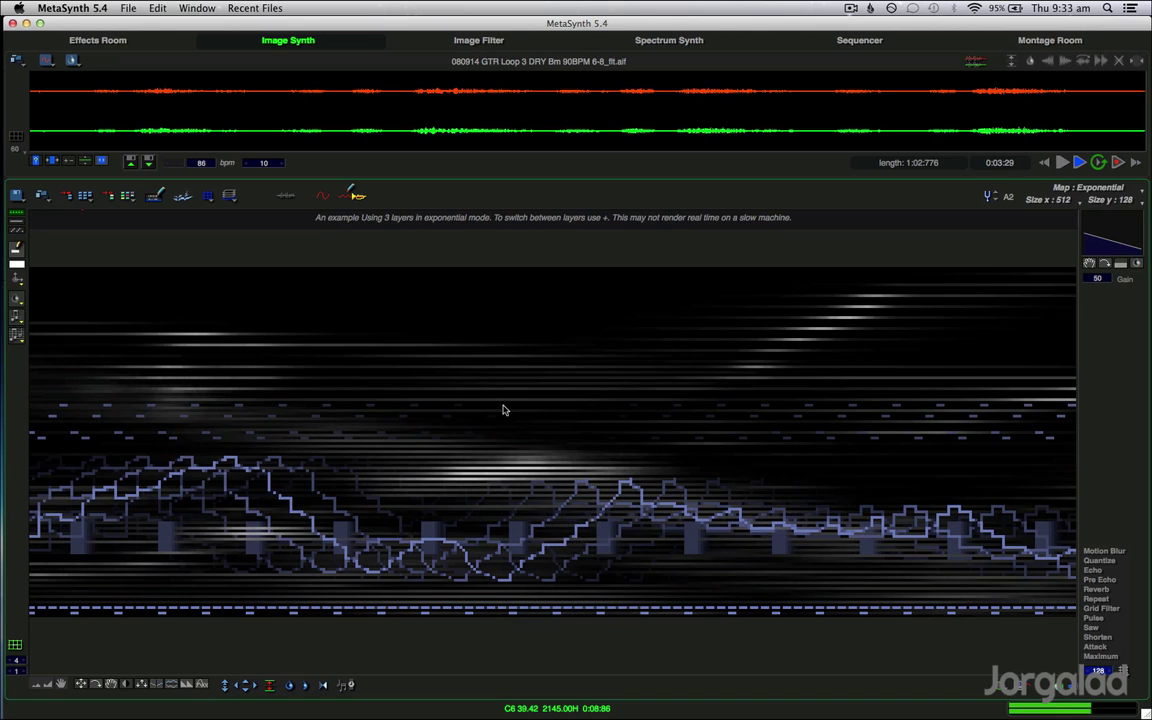
pyautogui.press(']')
pyautogui.press(']')
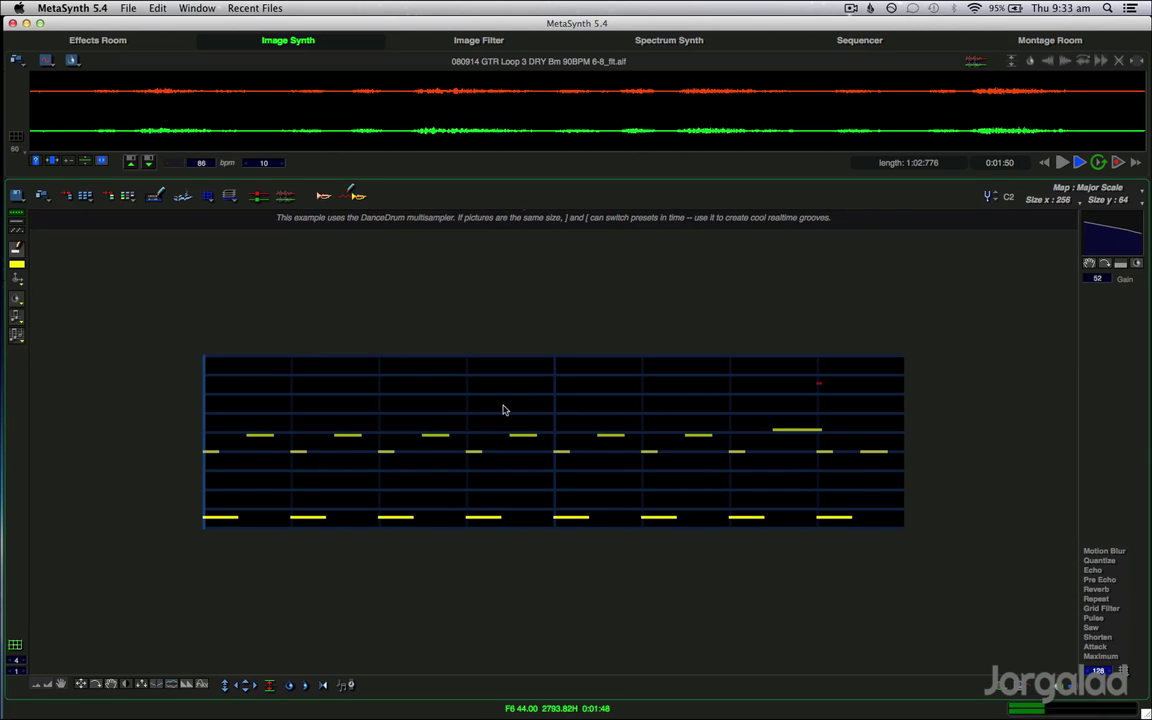
pyautogui.press(']')
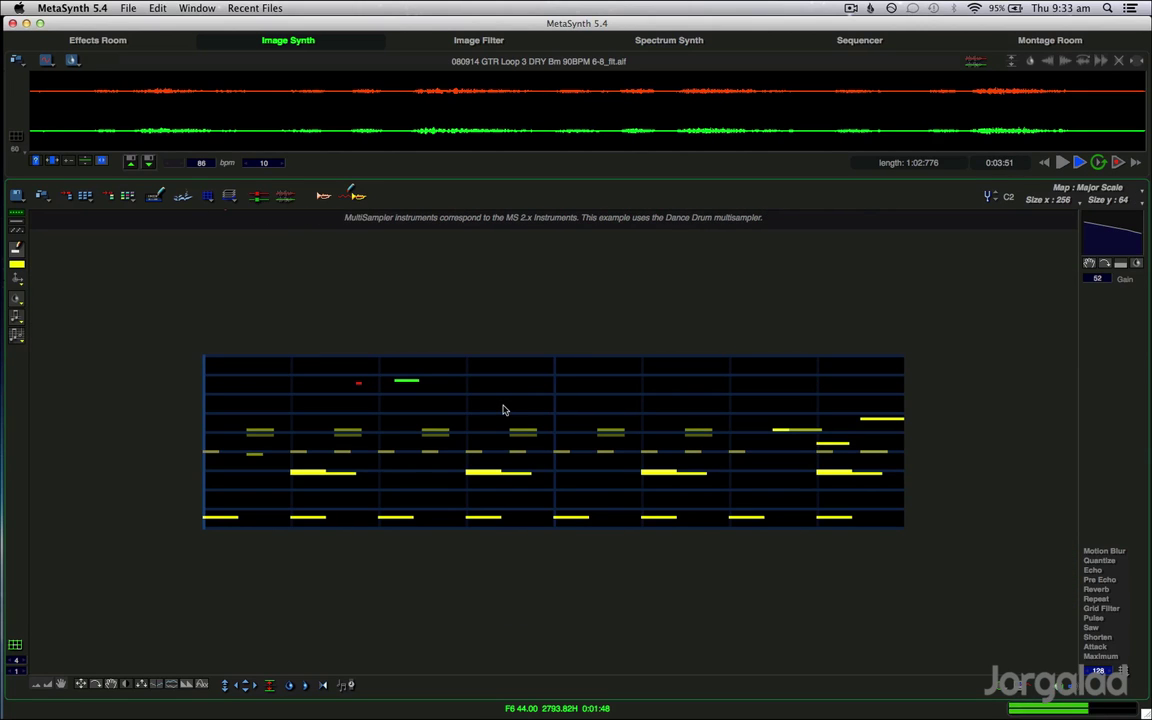
pyautogui.press(']')
pyautogui.press(']')
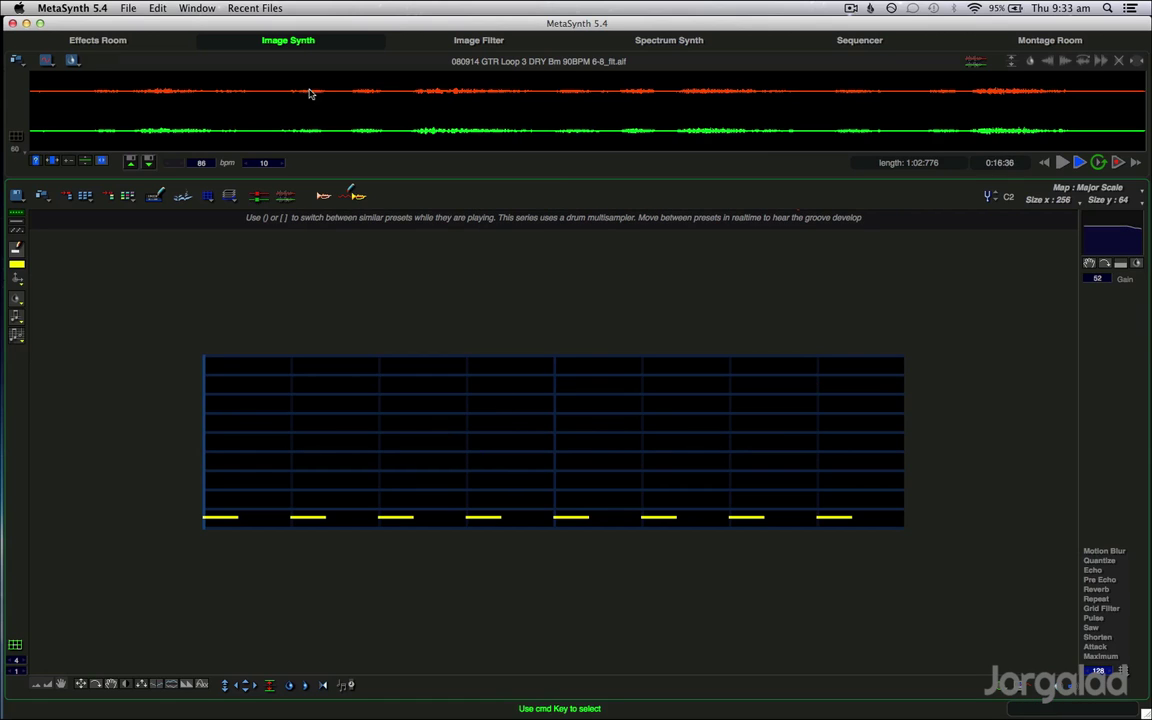
# Step: Return to the drum multisampler presets and step forward through the Pythagorean tuning example to the Exponential preset with a noisier waveform
pyautogui.click(224, 207)
pyautogui.click(184, 268)
pyautogui.press(']')
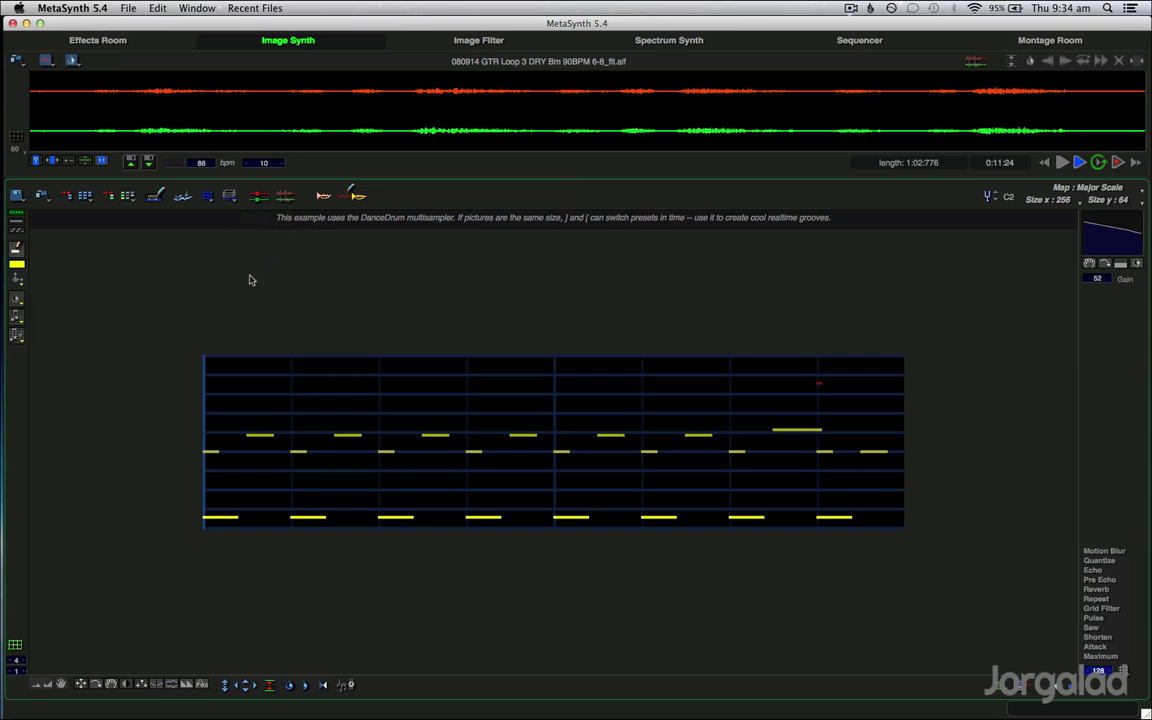
pyautogui.press(']')
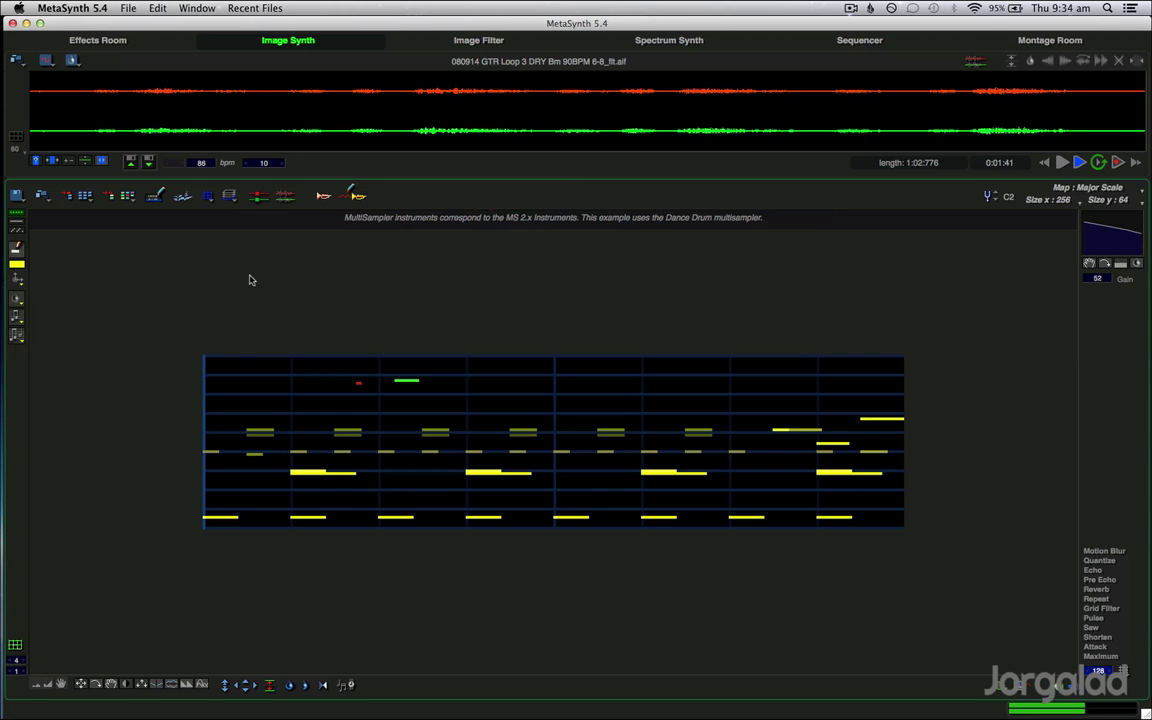
pyautogui.press(']')
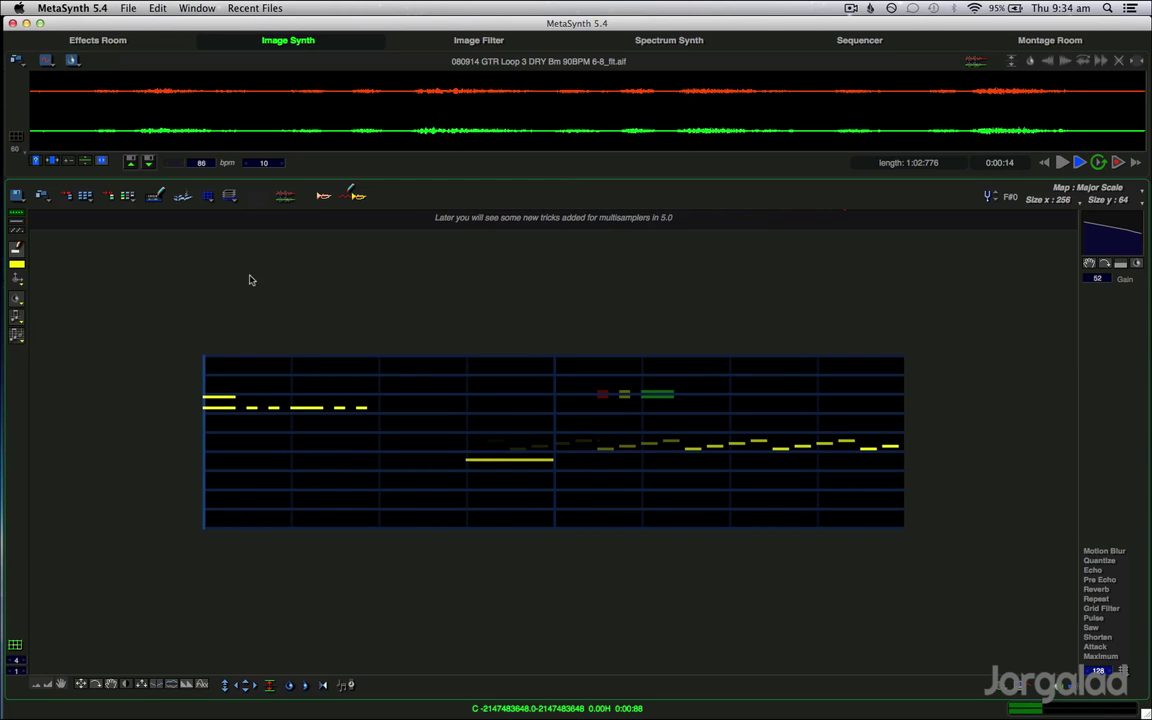
pyautogui.press(']')
pyautogui.press(']')
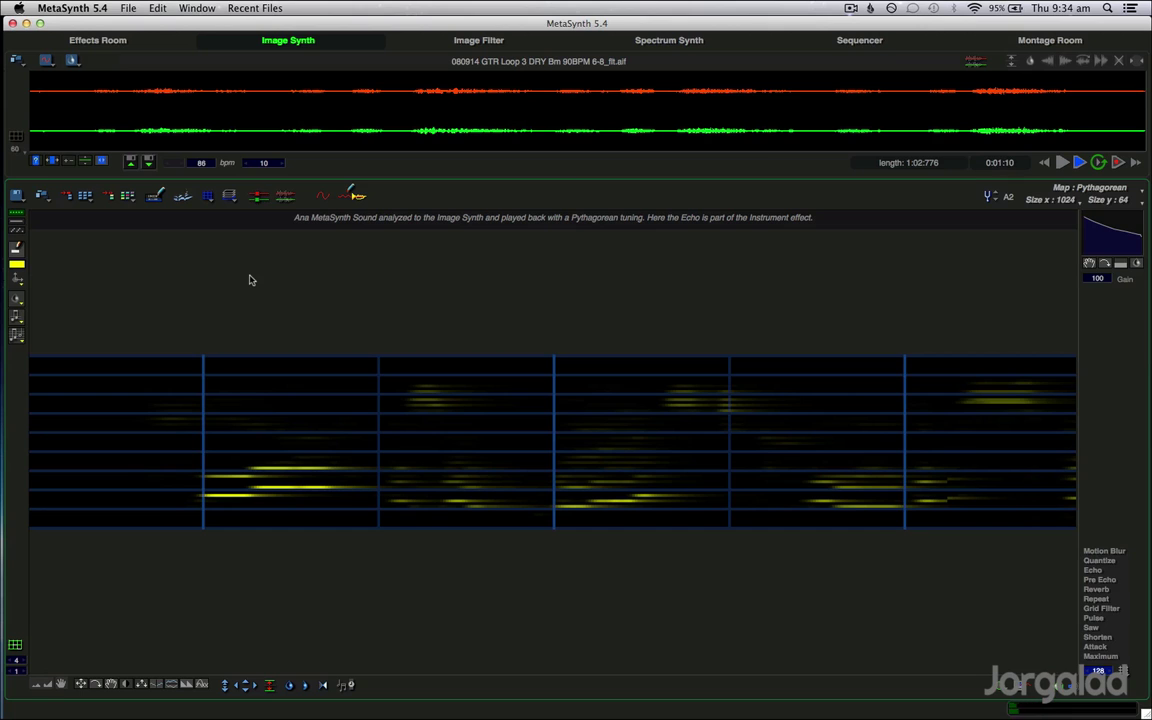
pyautogui.press(']')
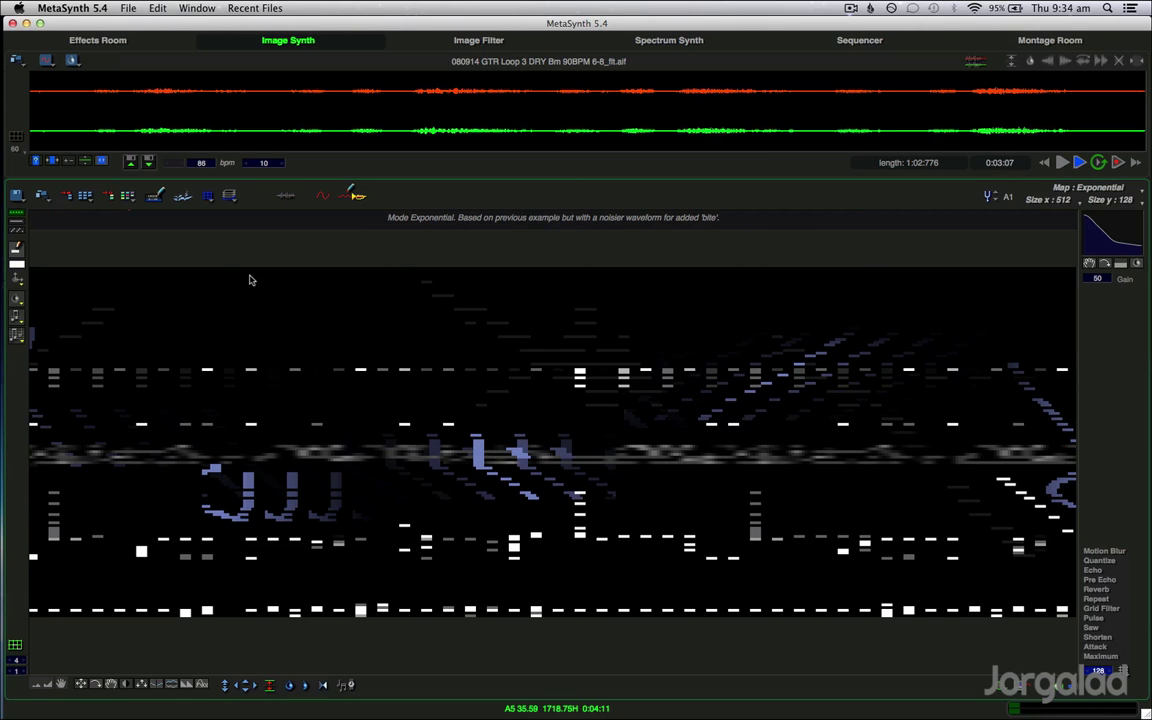
# Step: Step forward through the attack-filter and synth-drum presets to the Grain Synth filter-sweep example in Major Scale and audition it
pyautogui.press(']')
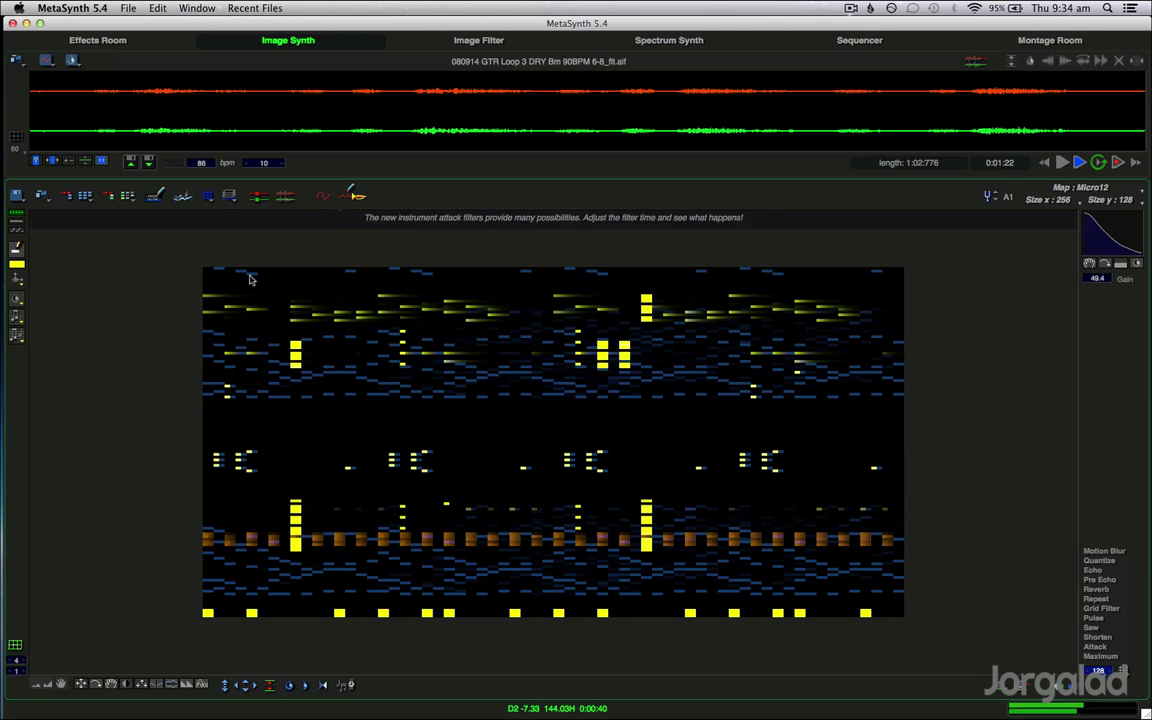
pyautogui.press(']')
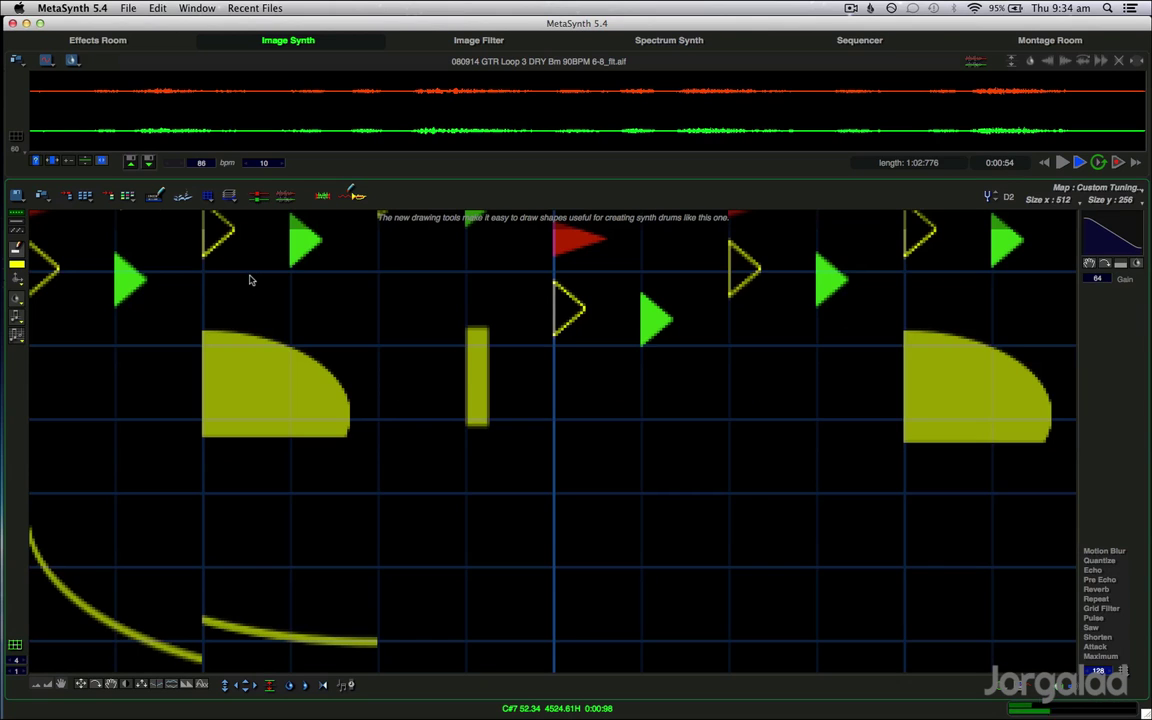
pyautogui.press(']')
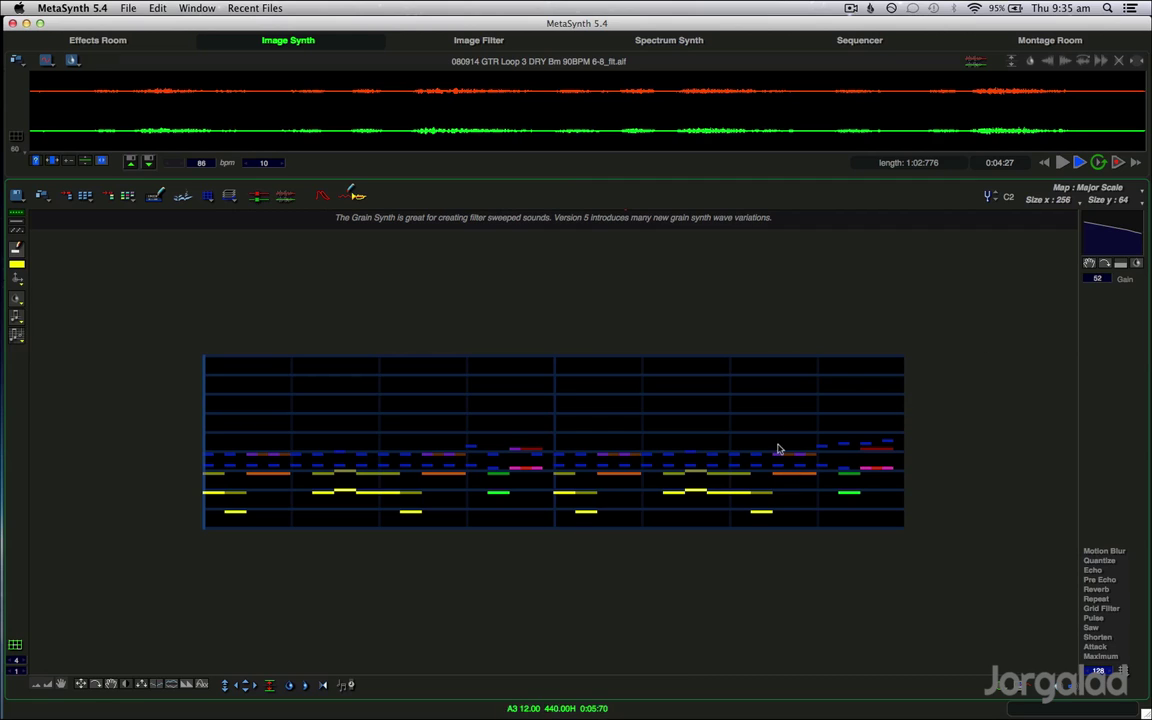
pyautogui.click(634, 430)
pyautogui.moveTo(634, 430); pyautogui.dragTo(497, 527)
pyautogui.press('space')
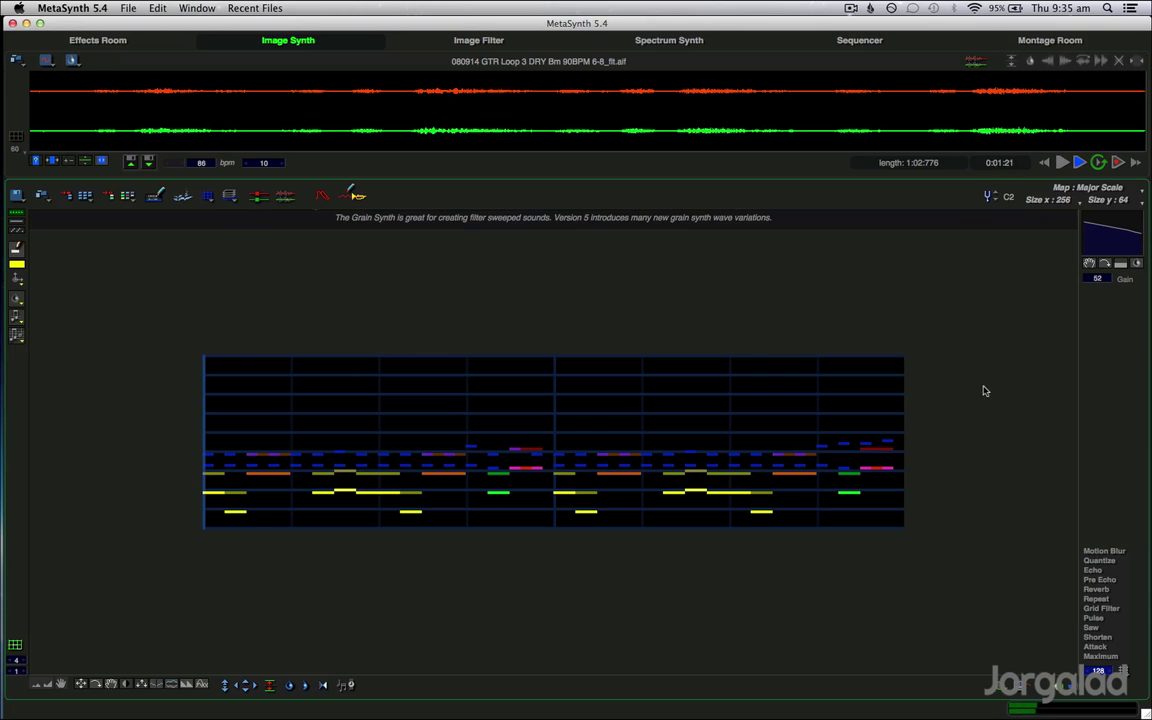
# Step: Try the Micro12 tuning map on the Grain Synth example and play it
pyautogui.click(1088, 188)
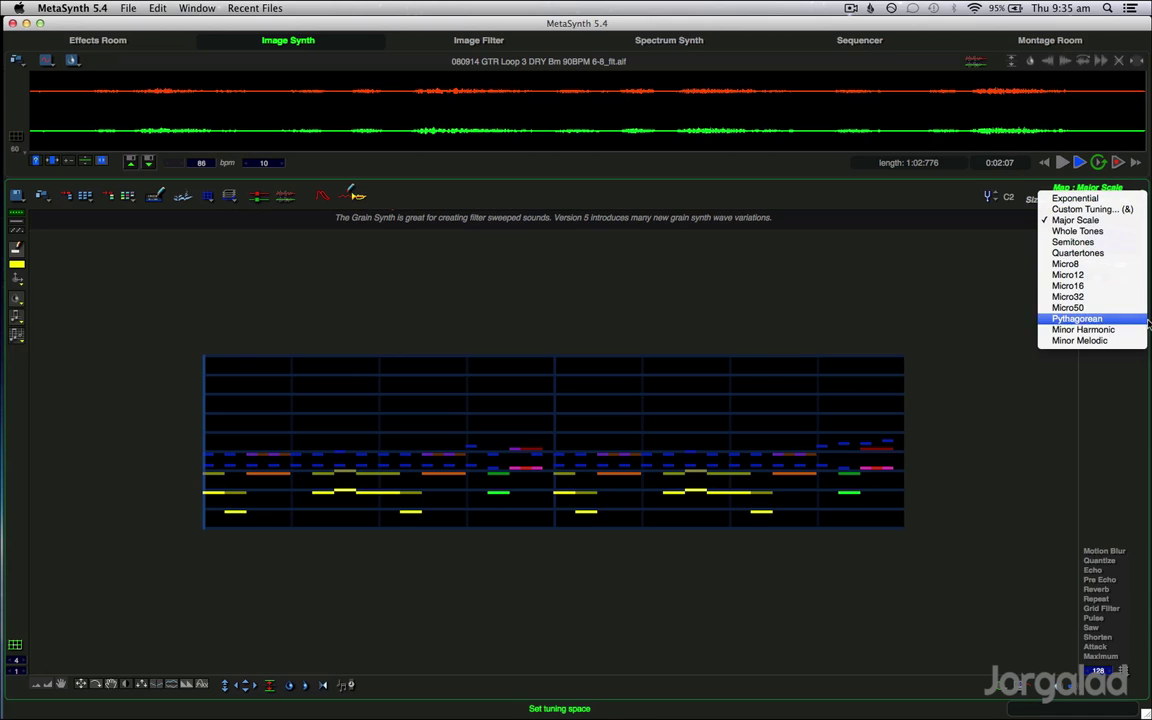
pyautogui.click(1090, 274)
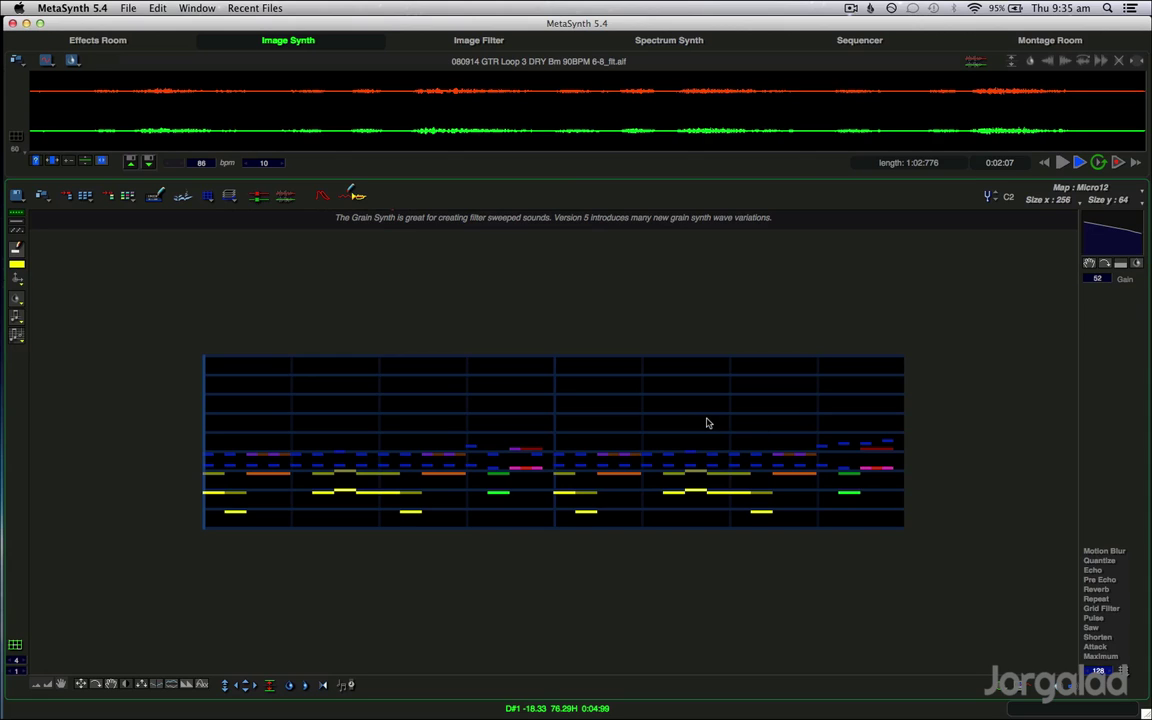
pyautogui.press('space')
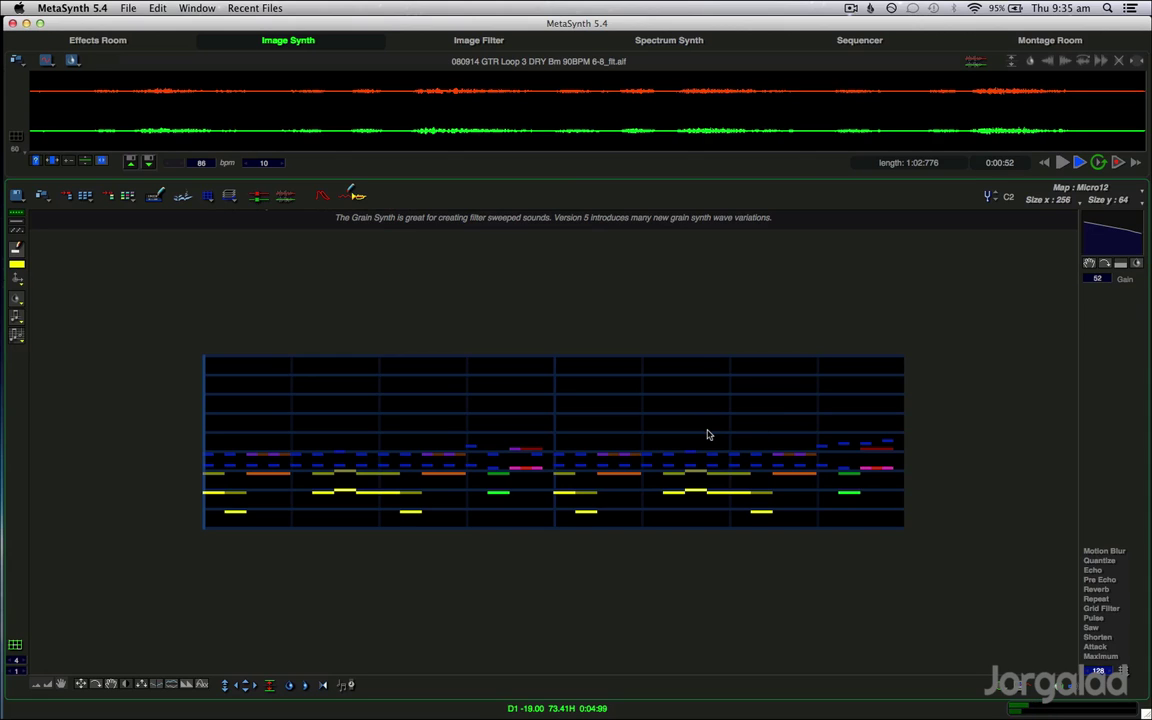
# Step: Set the tuning map to Micro50 and raise the reference pitch to C3
pyautogui.click(1097, 189)
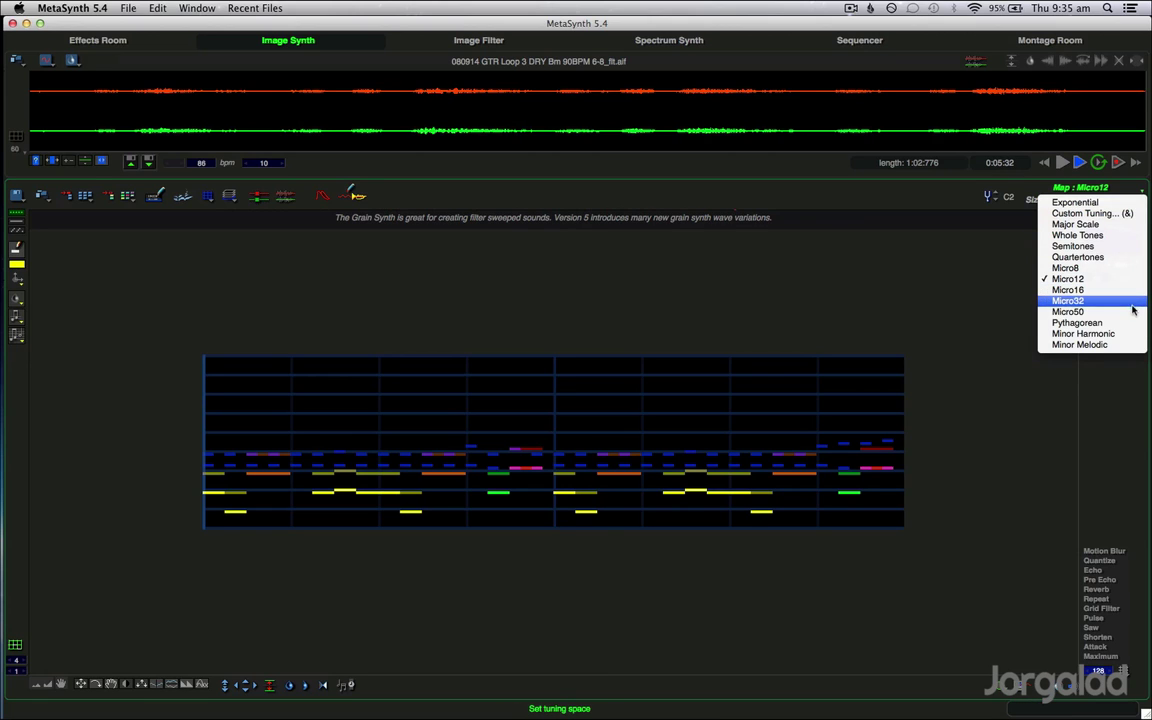
pyautogui.click(1139, 313)
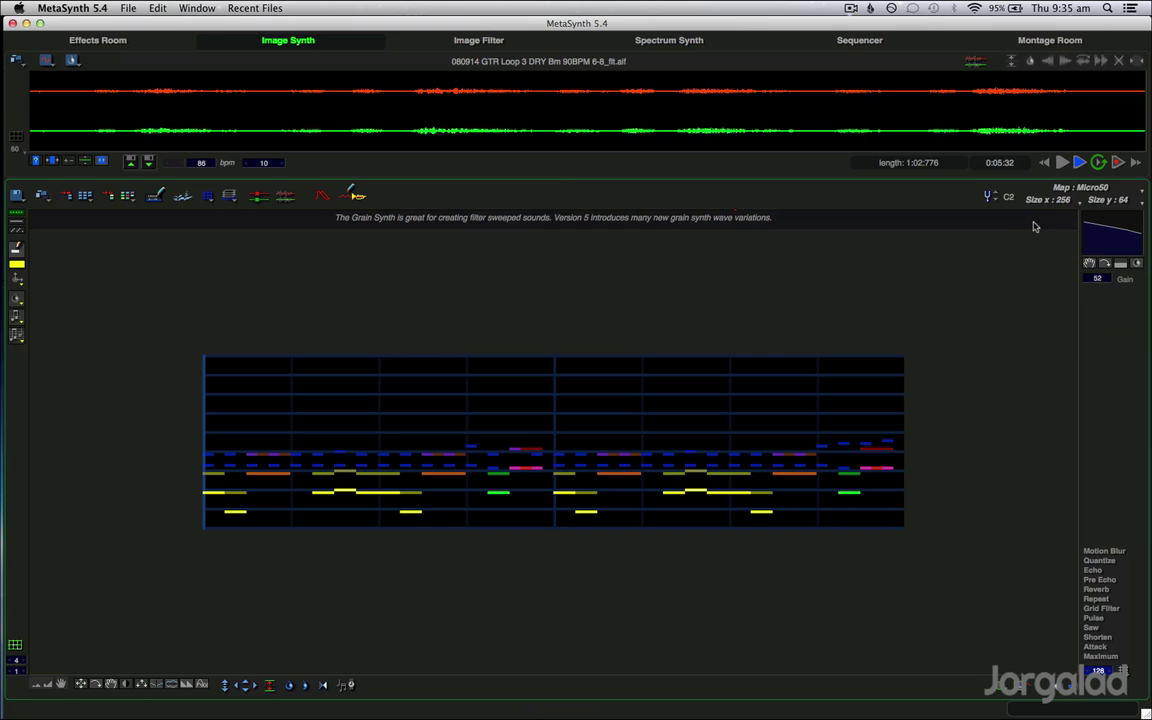
pyautogui.moveTo(1006, 204); pyautogui.dragTo(993, 197)
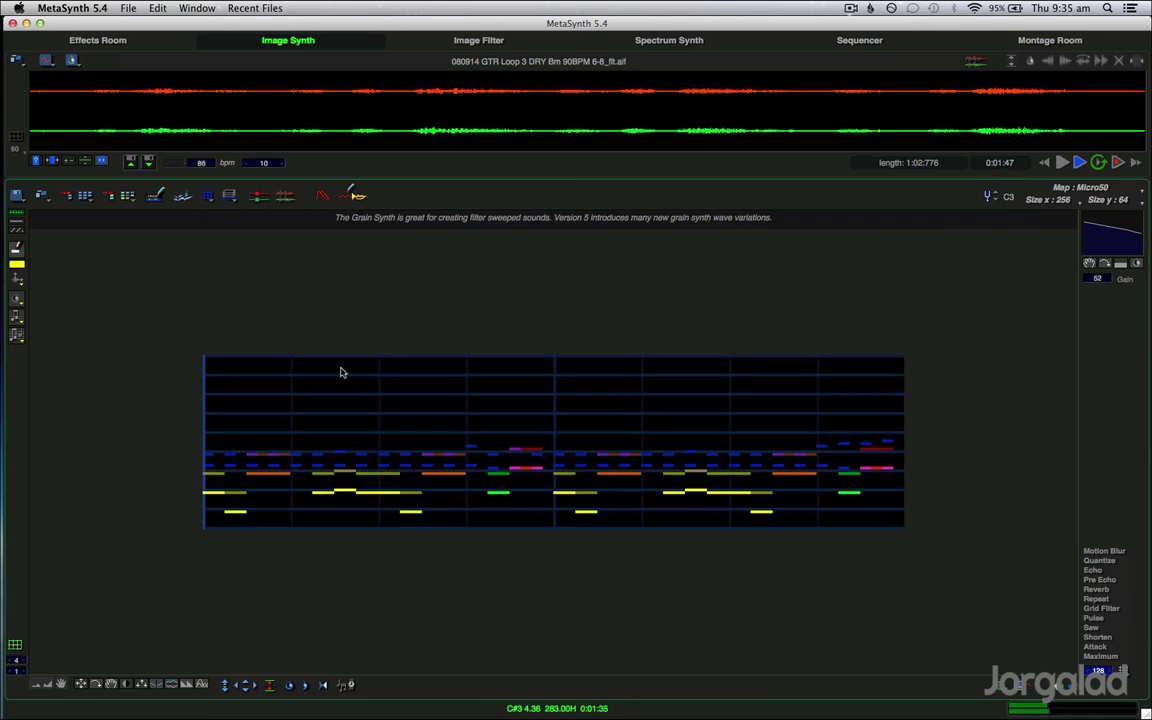
# Step: Select the whole picture and blur its yellow, red and green notes
pyautogui.moveTo(24, 279); pyautogui.dragTo(52, 328)
pyautogui.press('super+z')
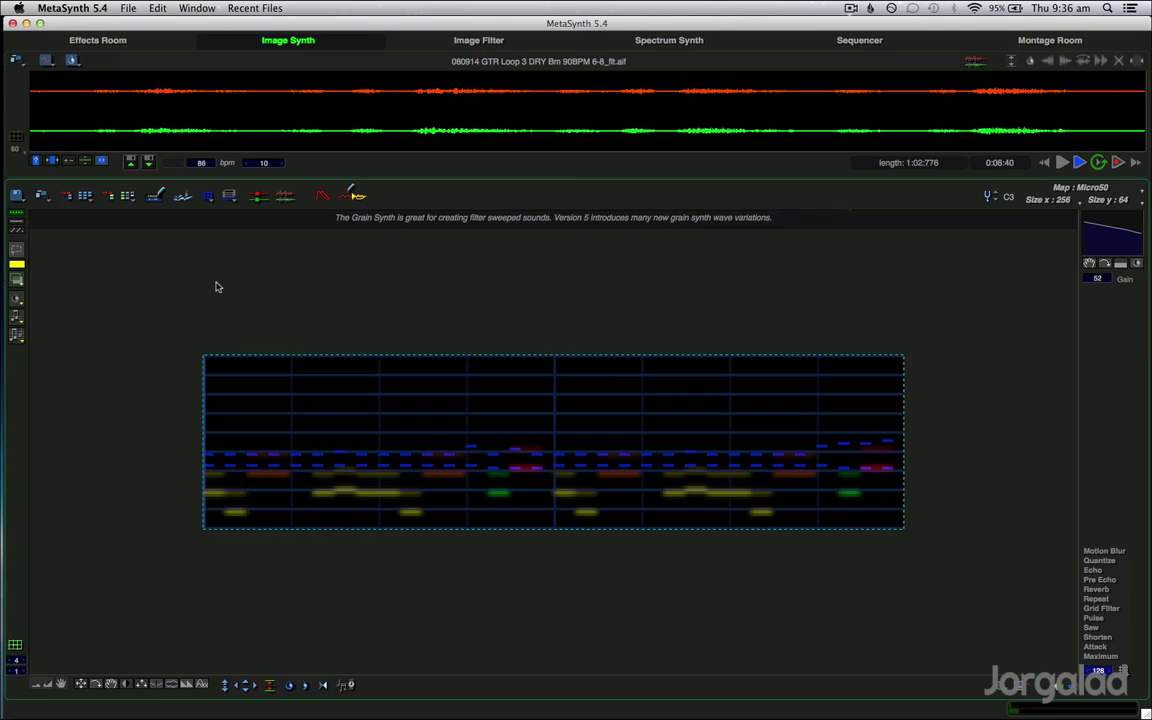
# Step: Edit the Grain Flute Reso14 instrument, set its filter to Reverb with the dry/wet mix at 78, and accept the instrument
pyautogui.click(321, 194)
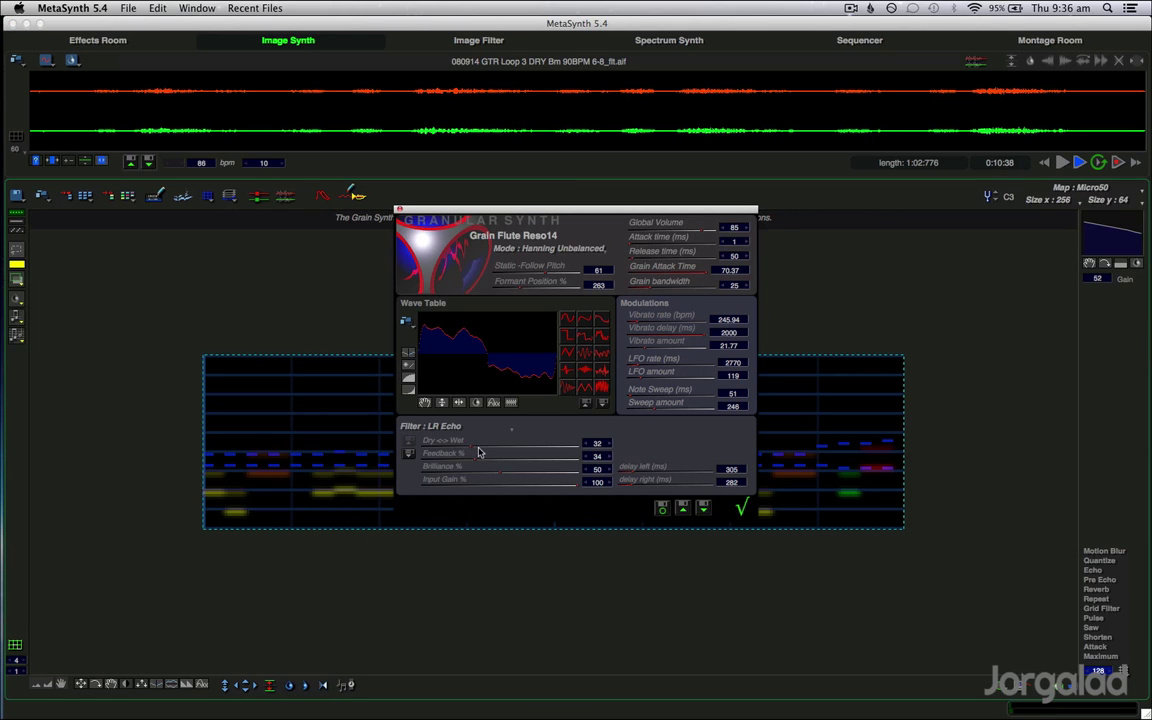
pyautogui.click(516, 431)
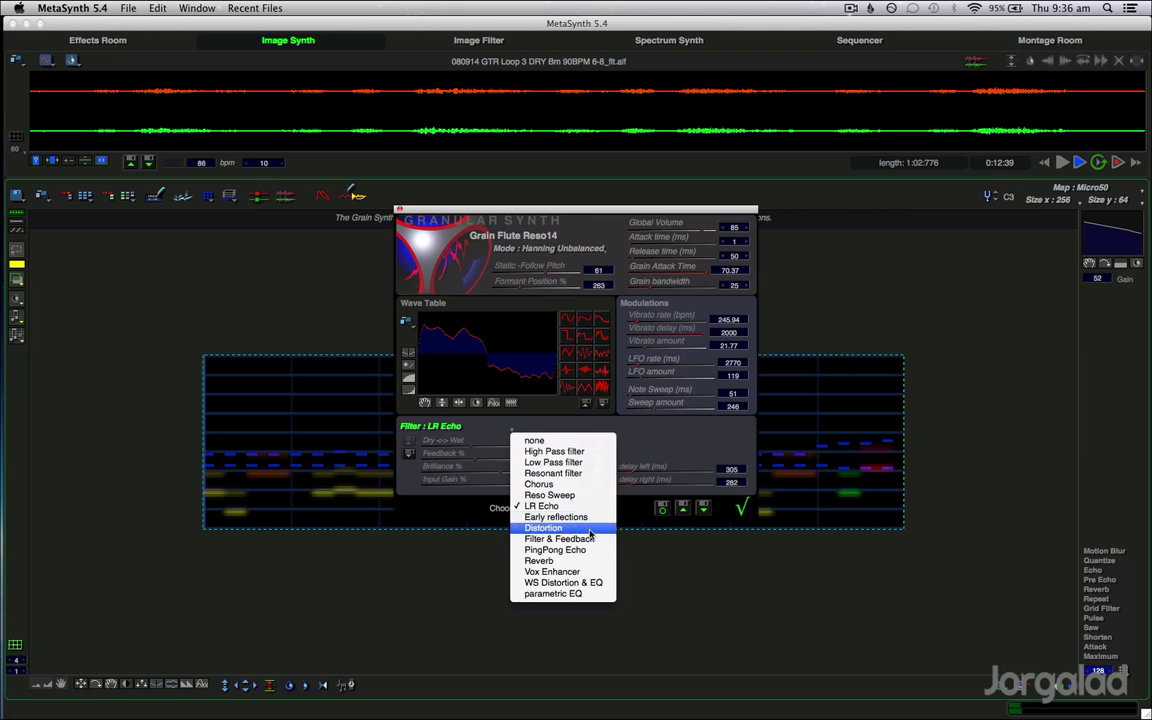
pyautogui.click(595, 562)
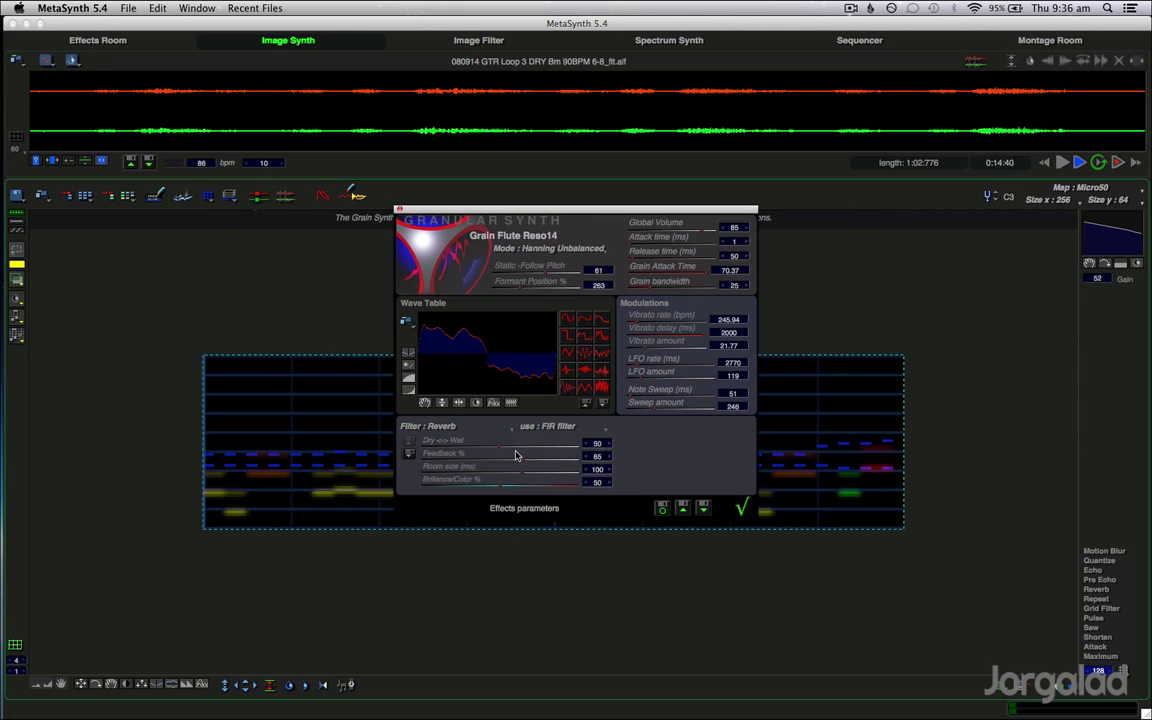
pyautogui.moveTo(501, 442); pyautogui.dragTo(545, 458)
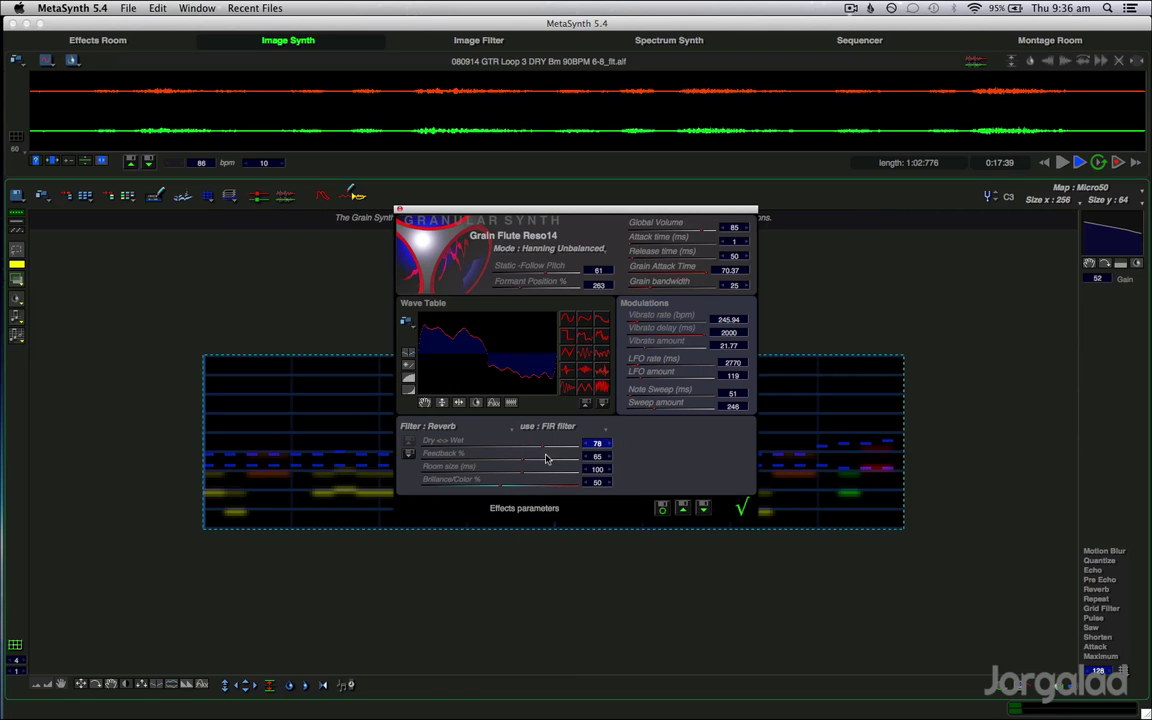
pyautogui.click(743, 510)
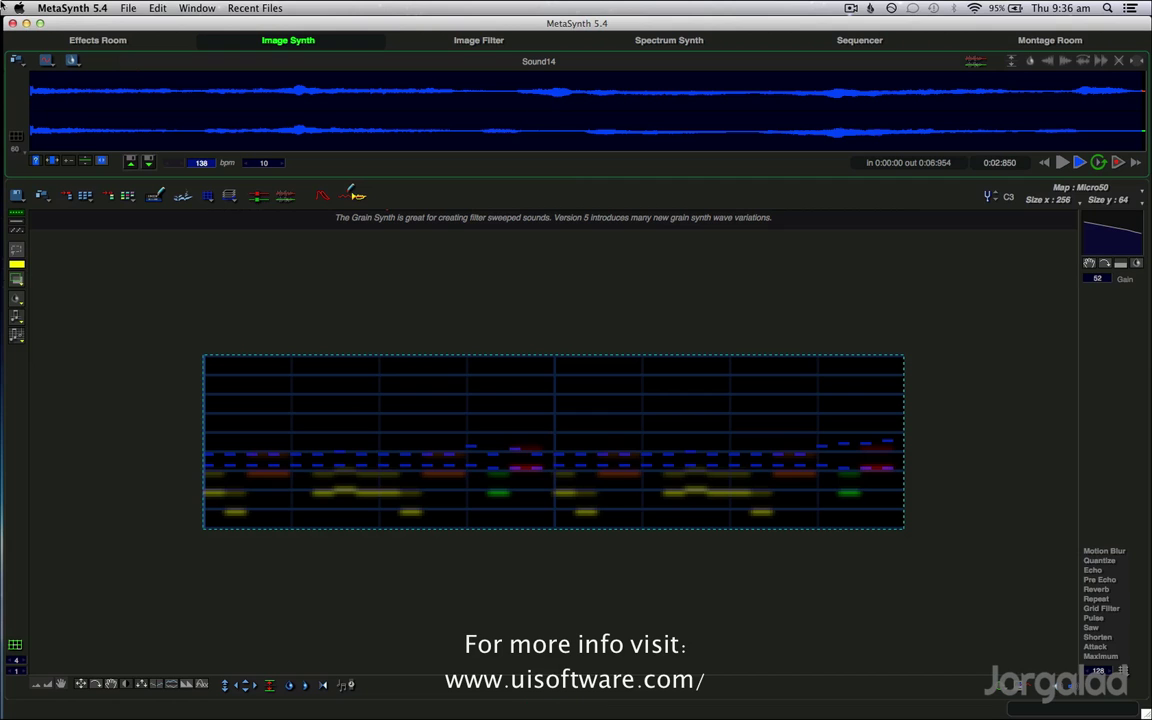
pyautogui.click(850, 8)
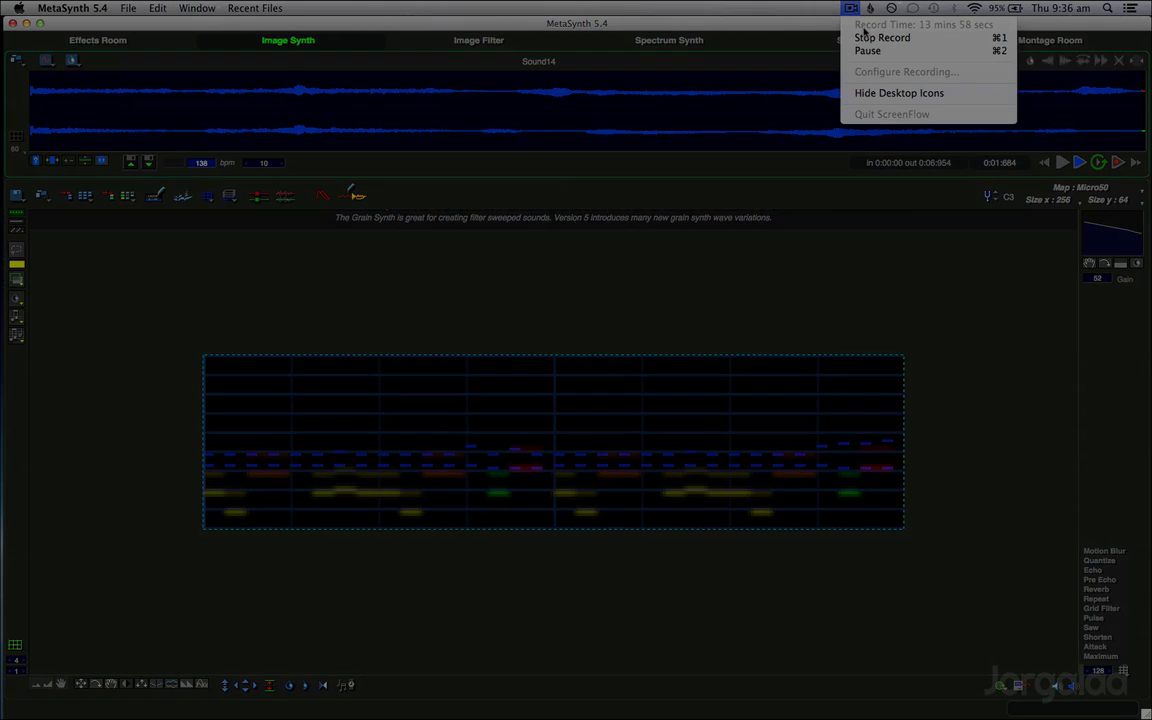